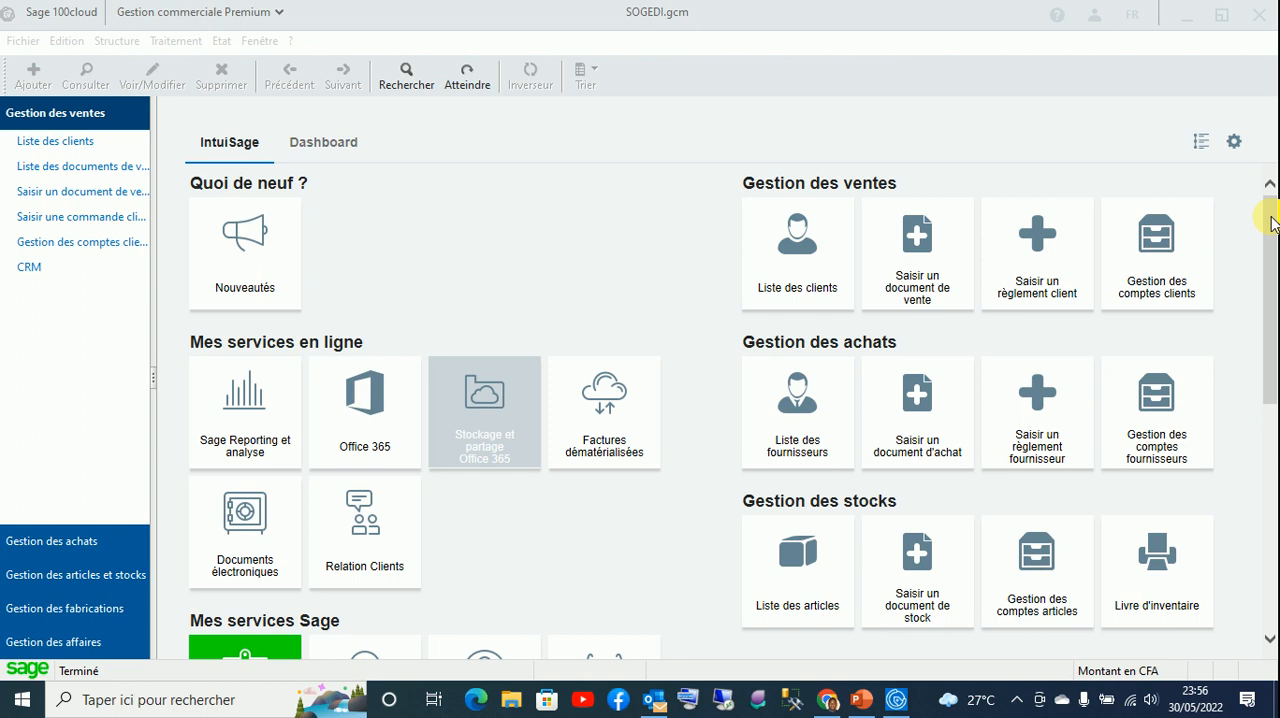
left_click(657, 34)
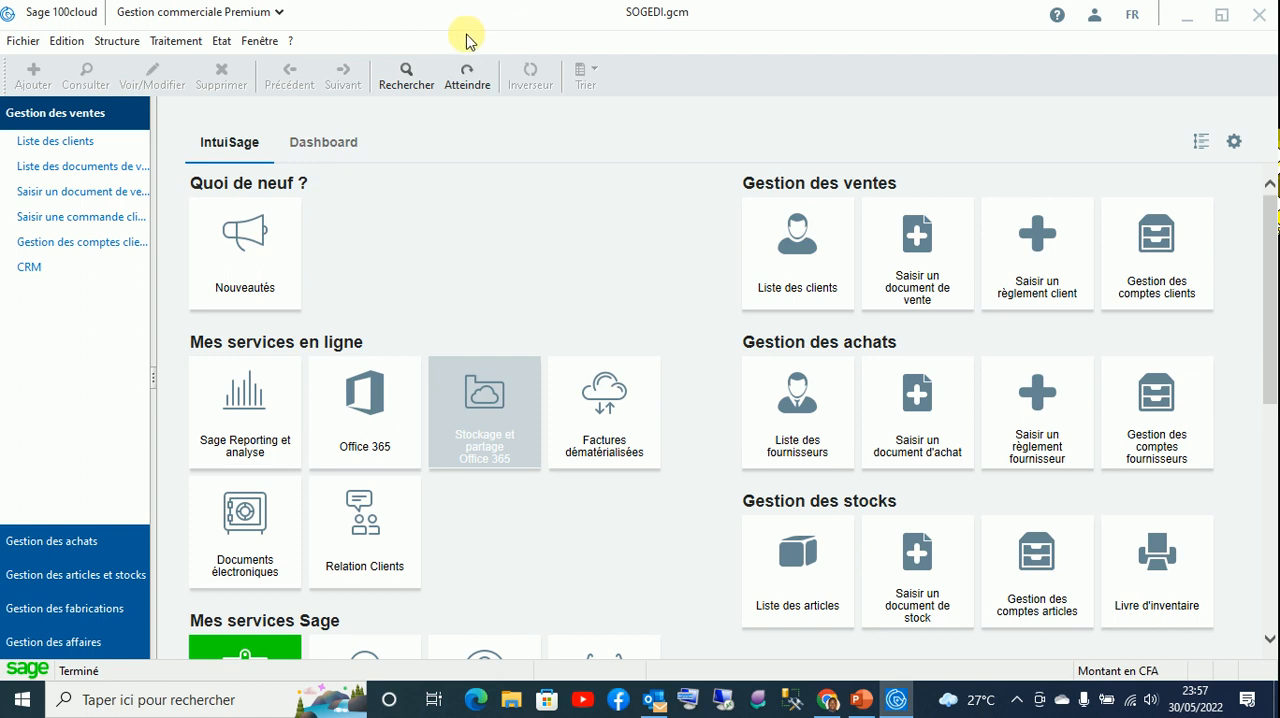
left_click(337, 149)
left_click(253, 144)
- Generate the inventory book report (Livre d'inventaire) as a print preview, read the stock of each article, and close it
left_click(213, 45)
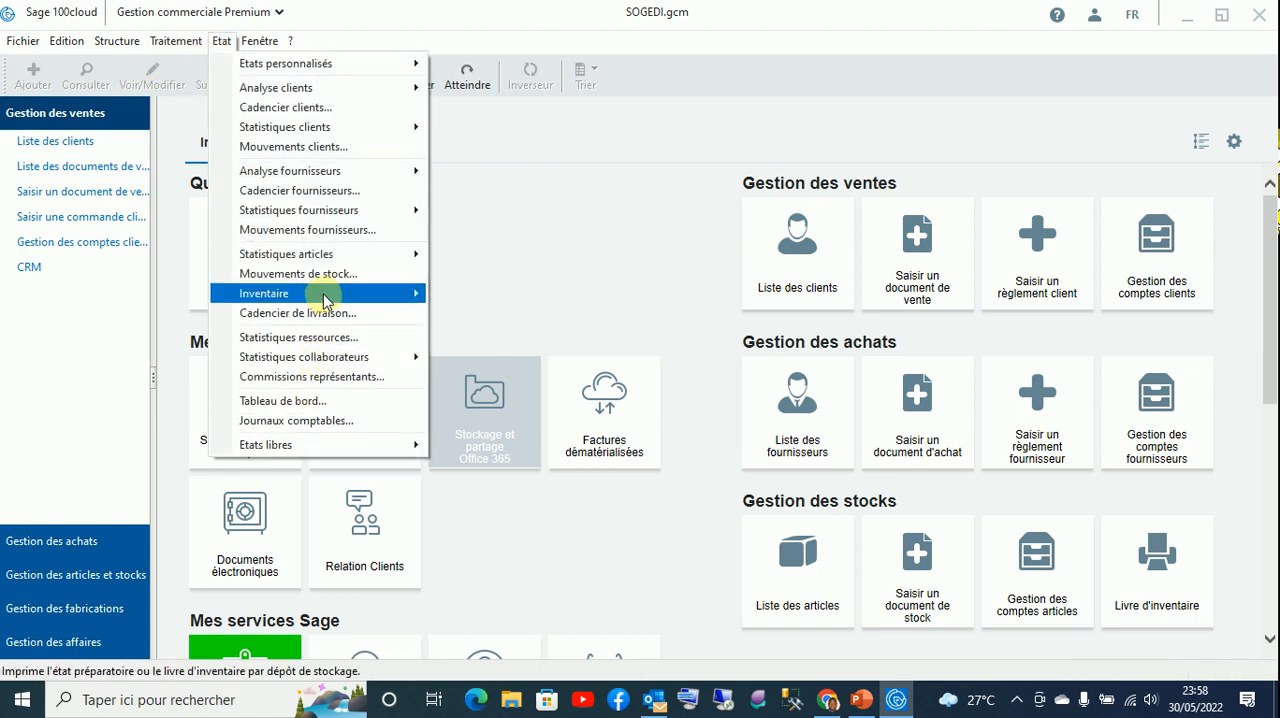
mouse_move(325, 293)
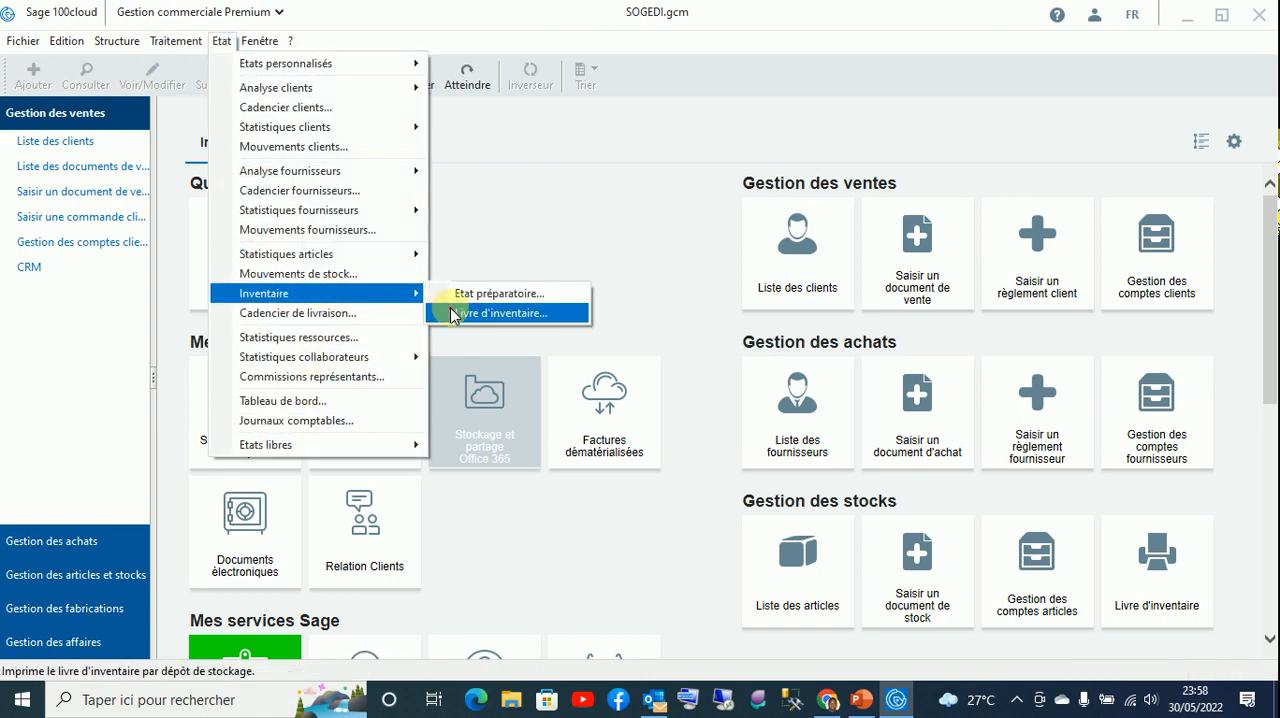
left_click(452, 315)
left_click(683, 608)
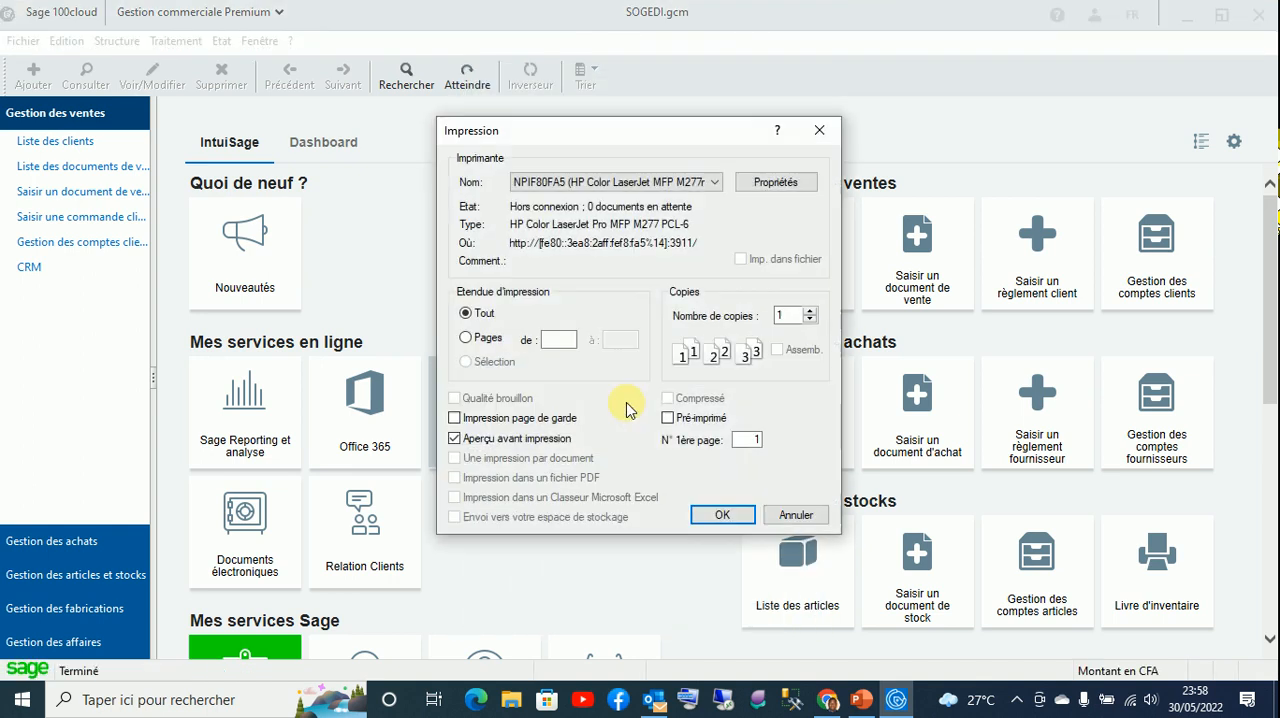
left_click(724, 514)
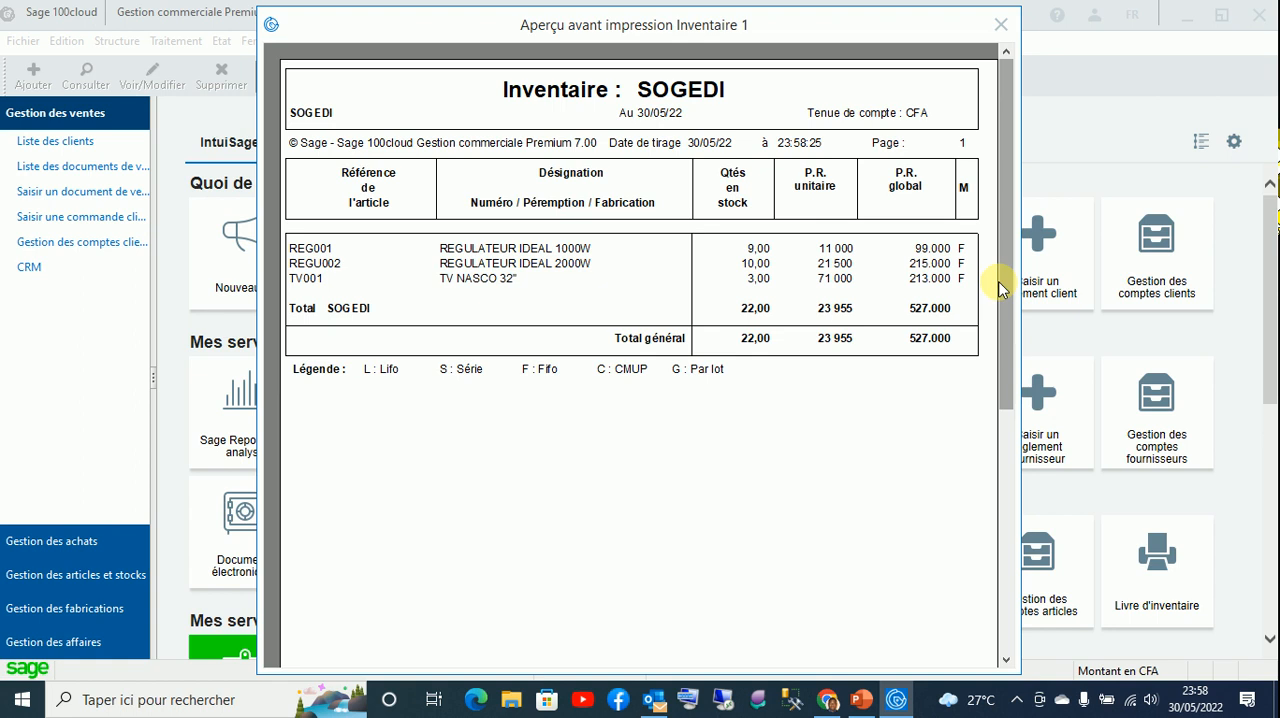
left_click(999, 24)
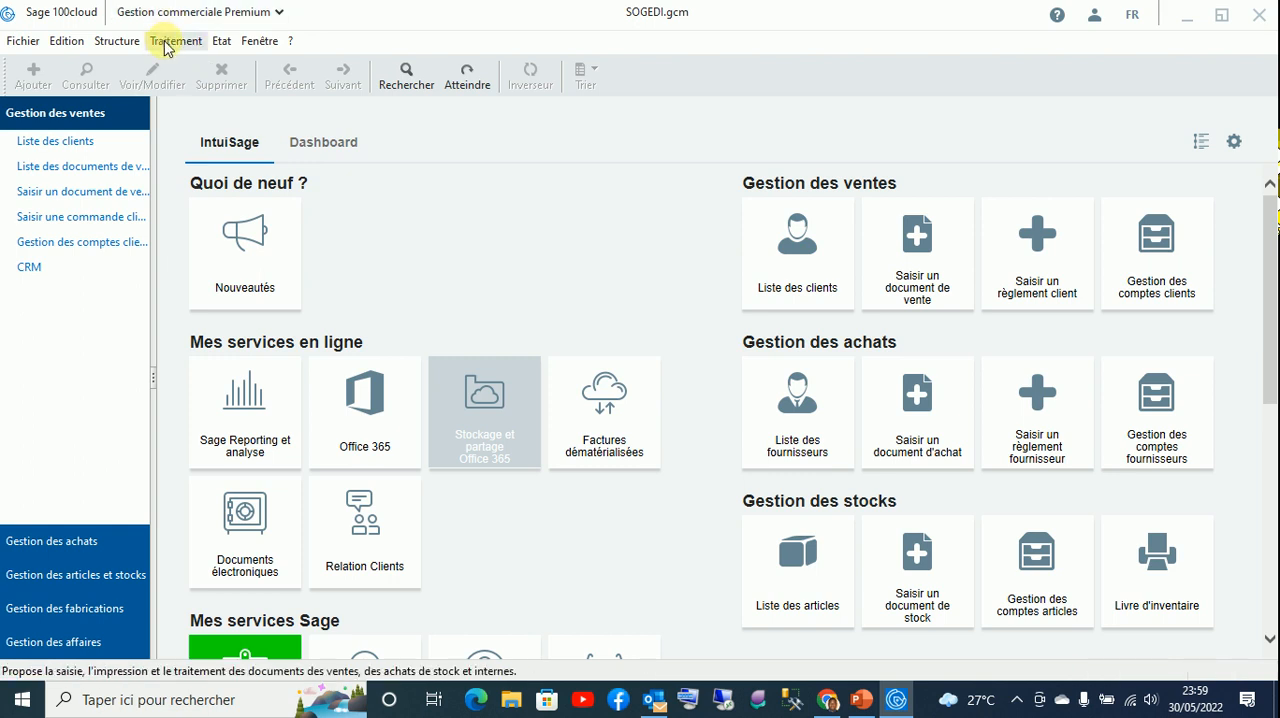
- Preview the inventory book again to check the quantities in stock before the sale, and close the preview
left_click(222, 40)
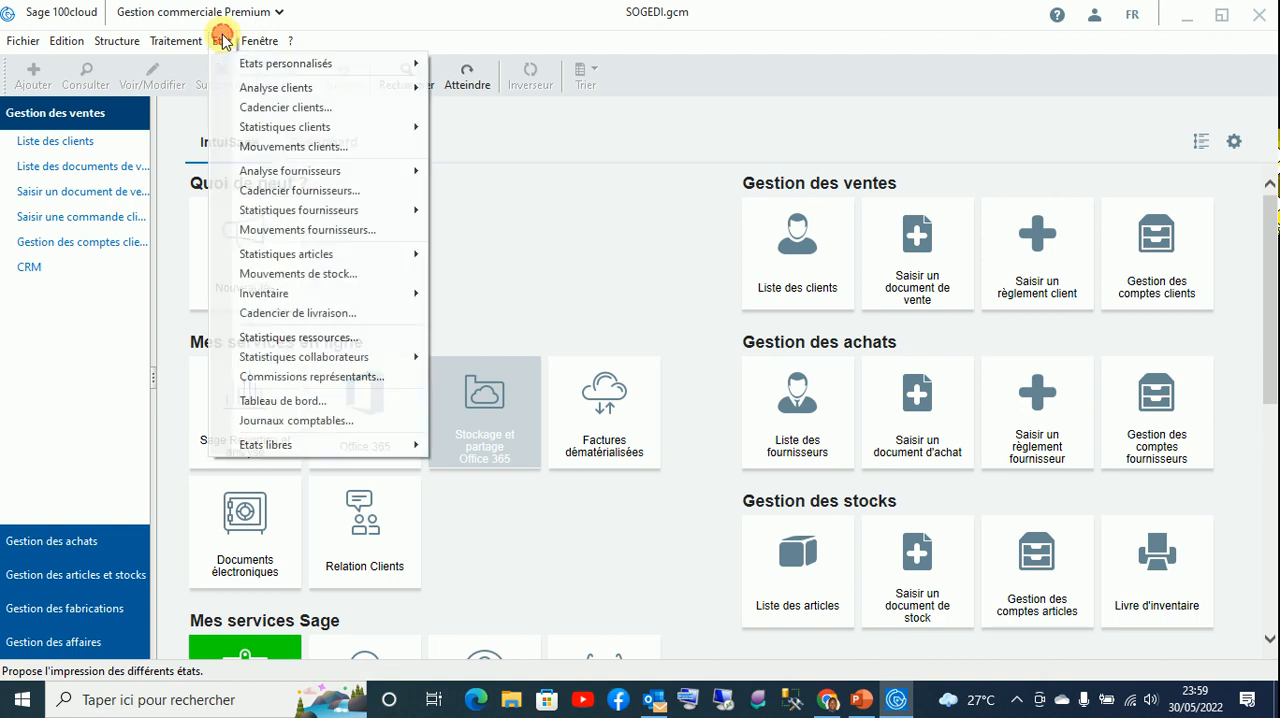
mouse_move(400, 293)
left_click(468, 312)
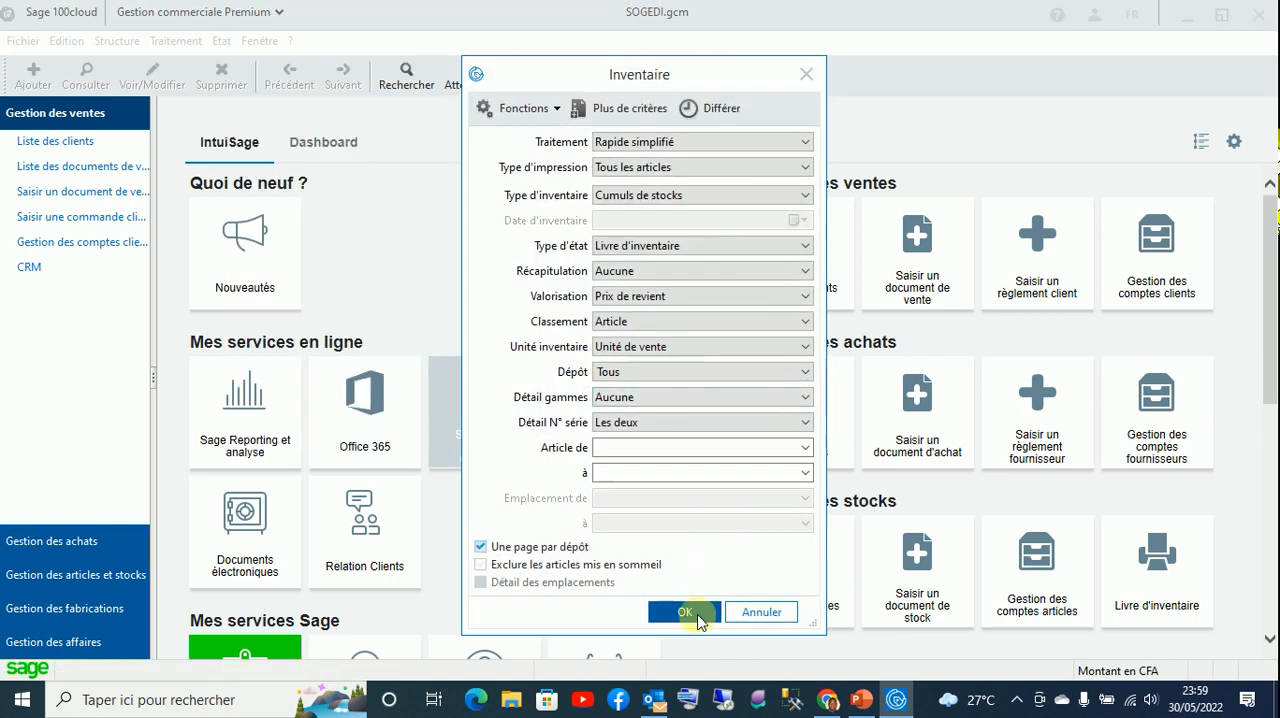
left_click(696, 612)
left_click(702, 511)
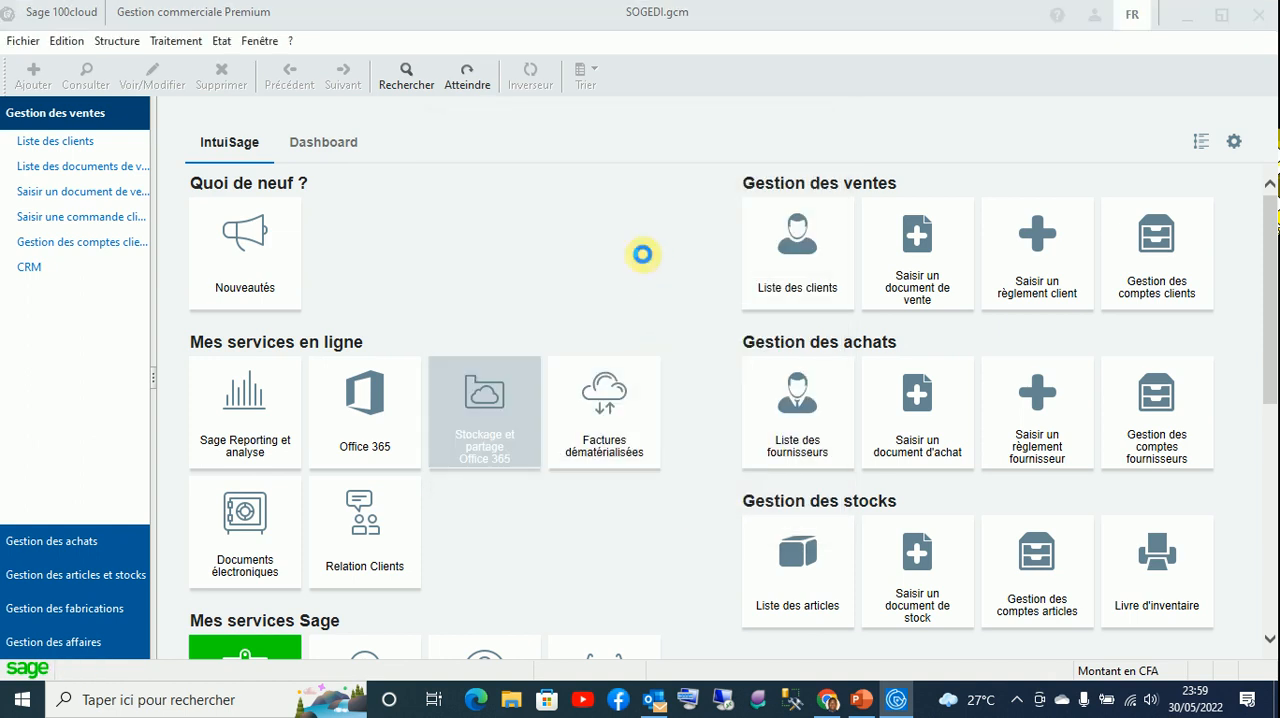
left_click(631, 208)
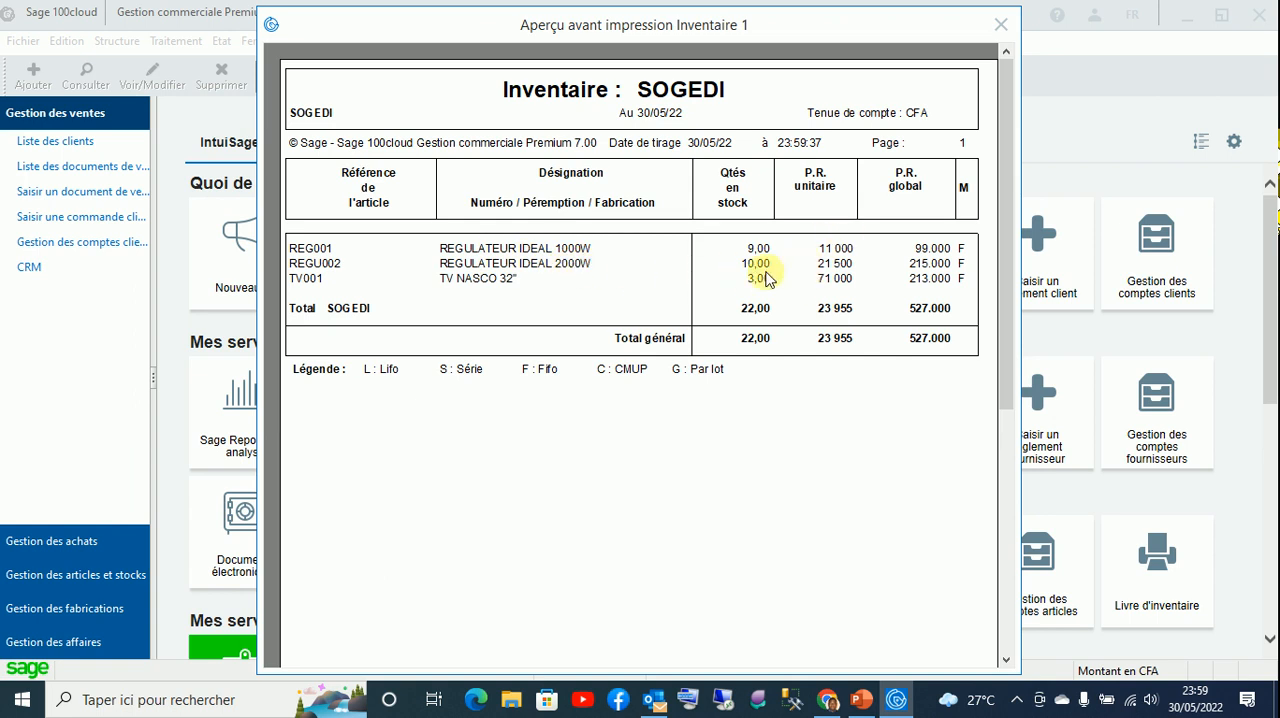
left_click(996, 24)
left_click(176, 41)
left_click(205, 80)
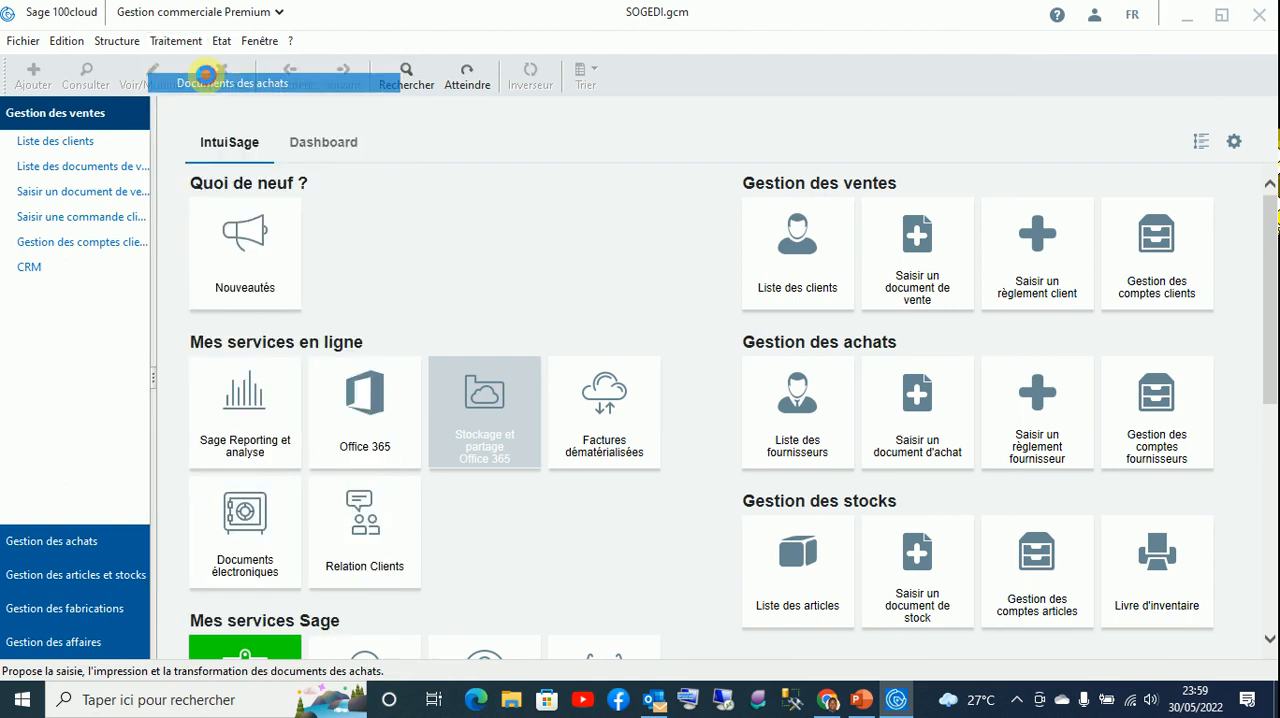
left_click(877, 131)
- Open the list of sales documents and widen the Statut column so its values are fully readable
left_click(184, 46)
left_click(183, 63)
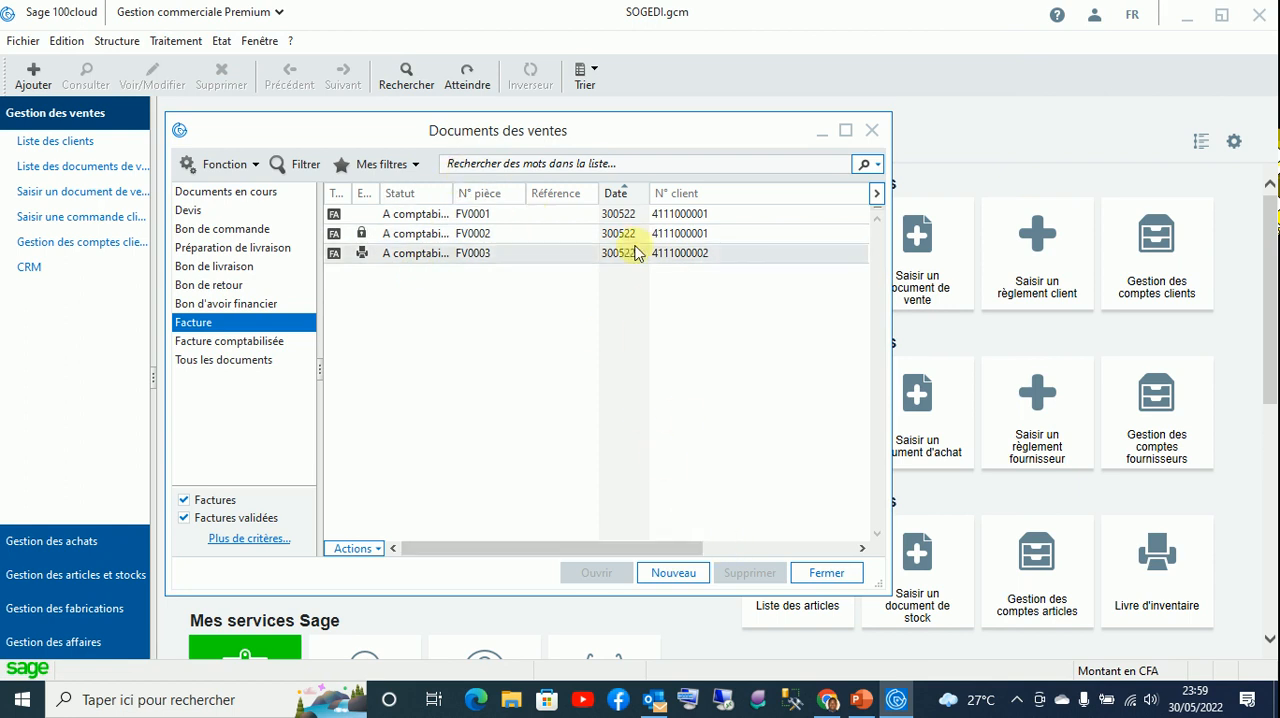
left_click_drag(456, 195, 484, 194)
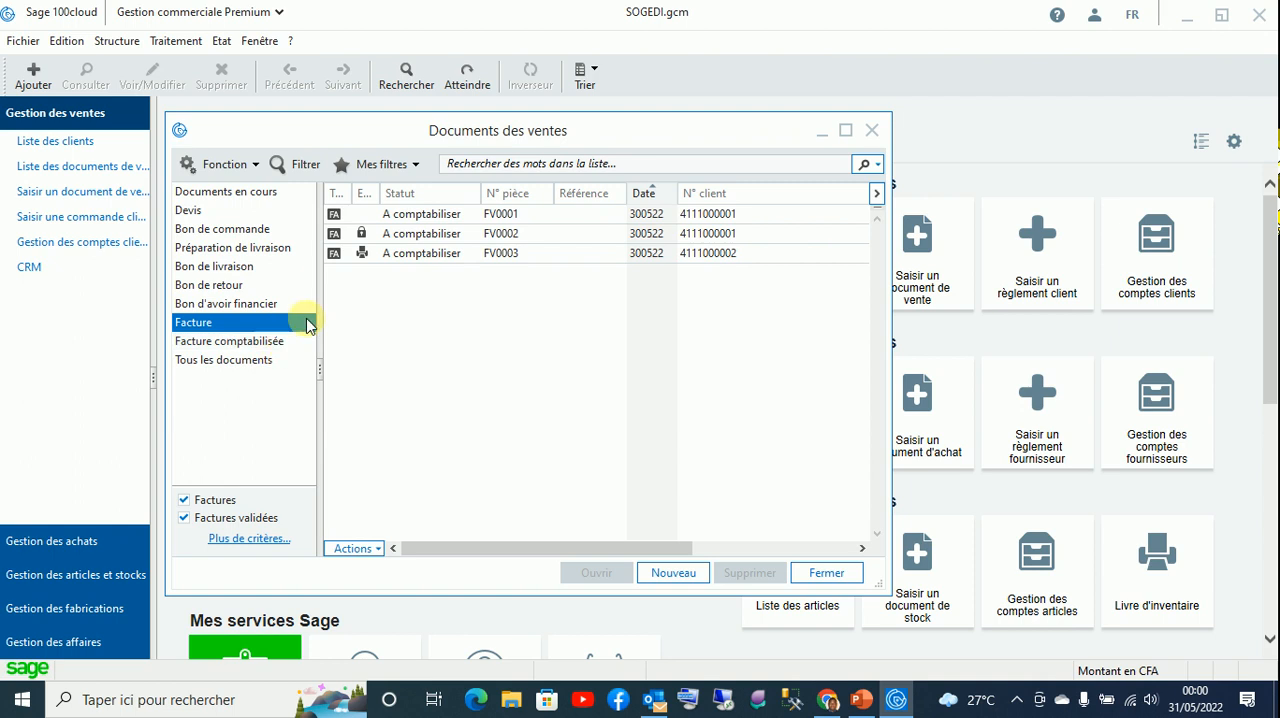
- Create a new sales invoice (Facture) for the client COMPTOIR and validate its header
left_click(673, 572)
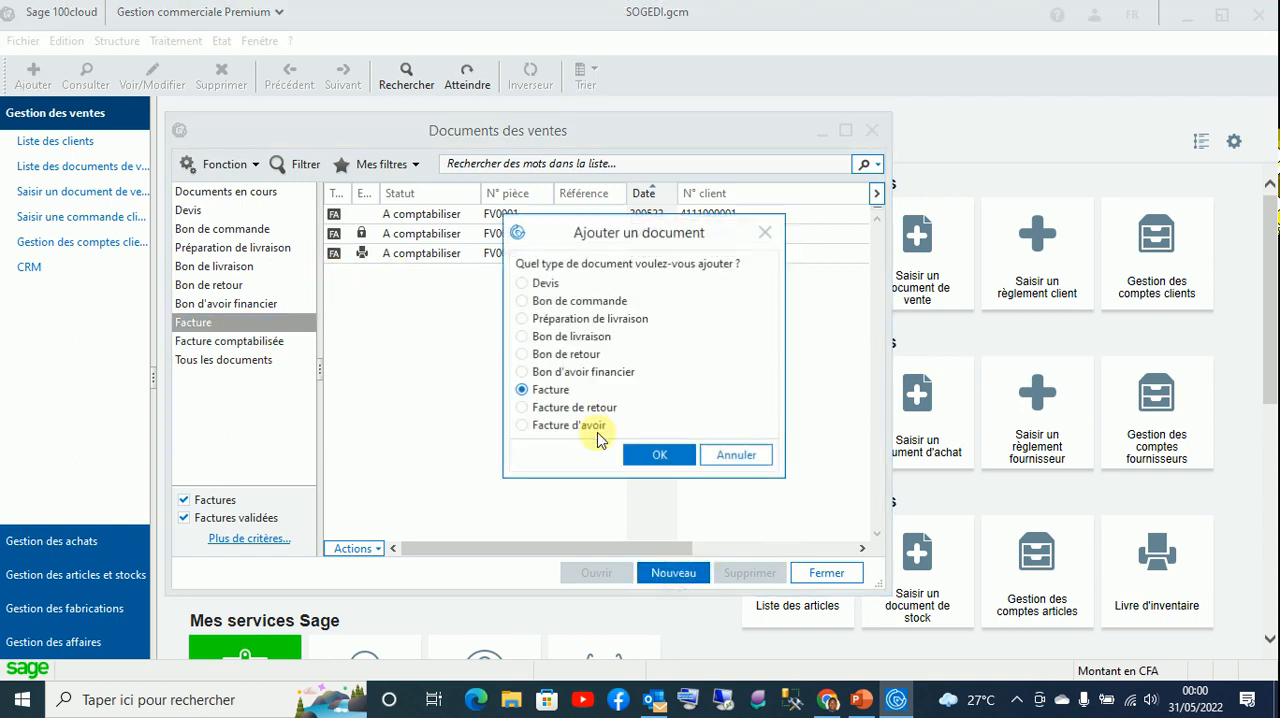
left_click(657, 452)
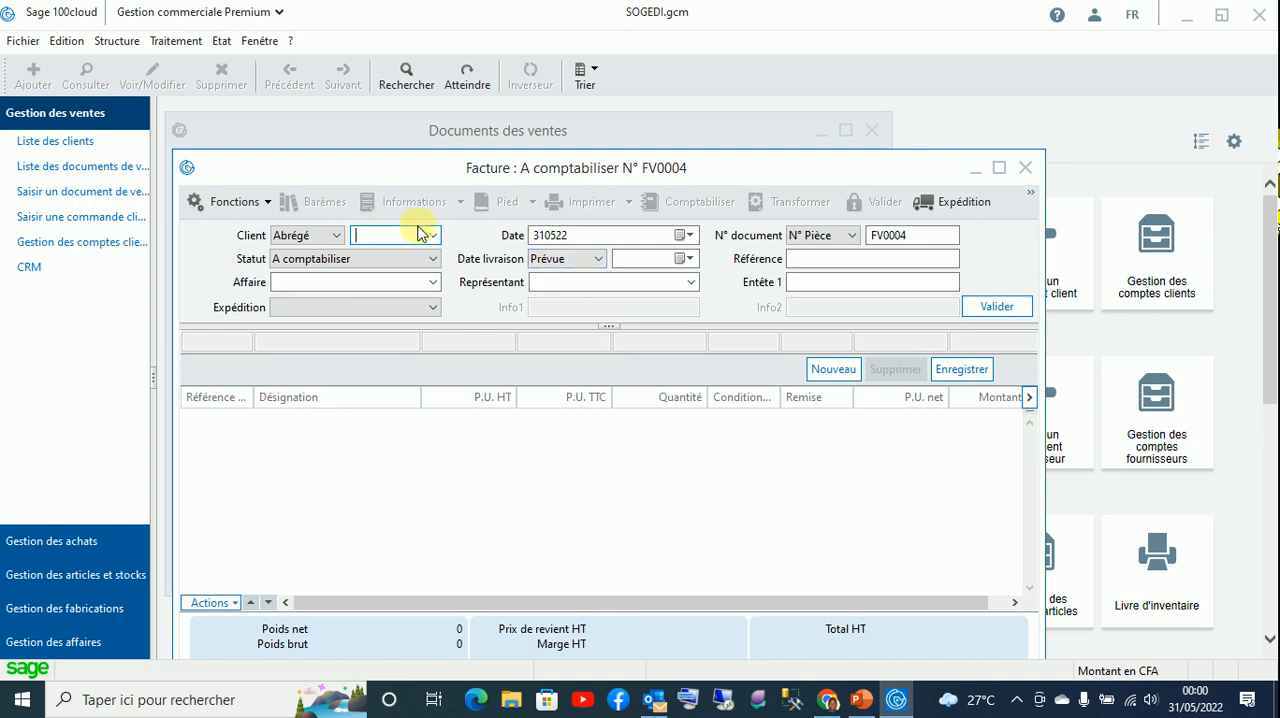
left_click(433, 235)
left_click(430, 251)
left_click(980, 303)
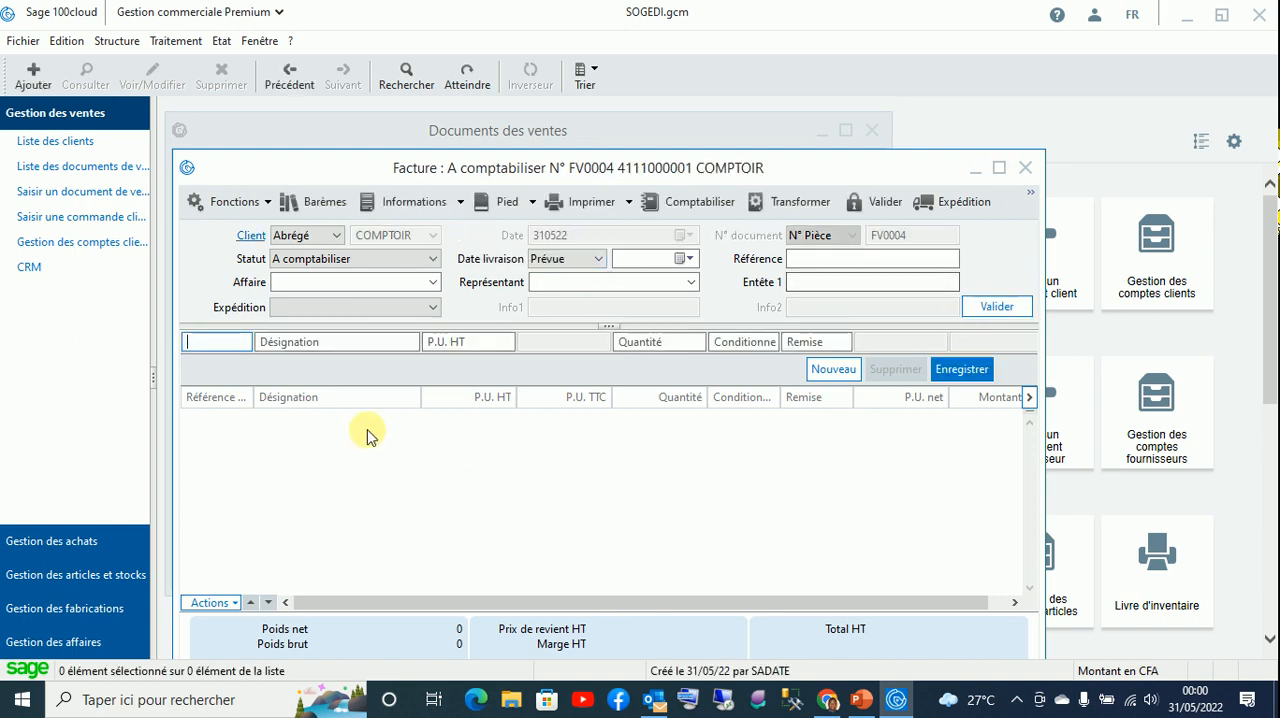
- Add an invoice line for article REG001, REGULATEUR IDEAL 1000W, with quantity 4, and save the line
key("Tab")
type("R")
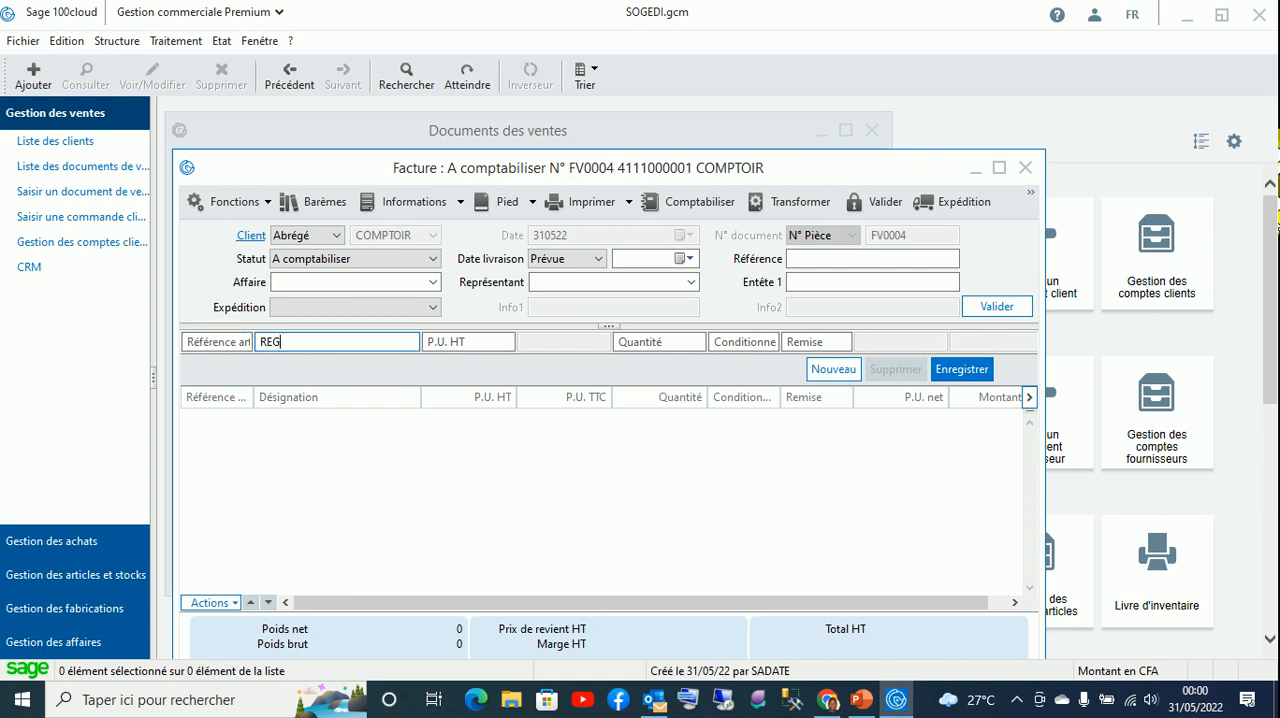
type("EG")
key("Return")
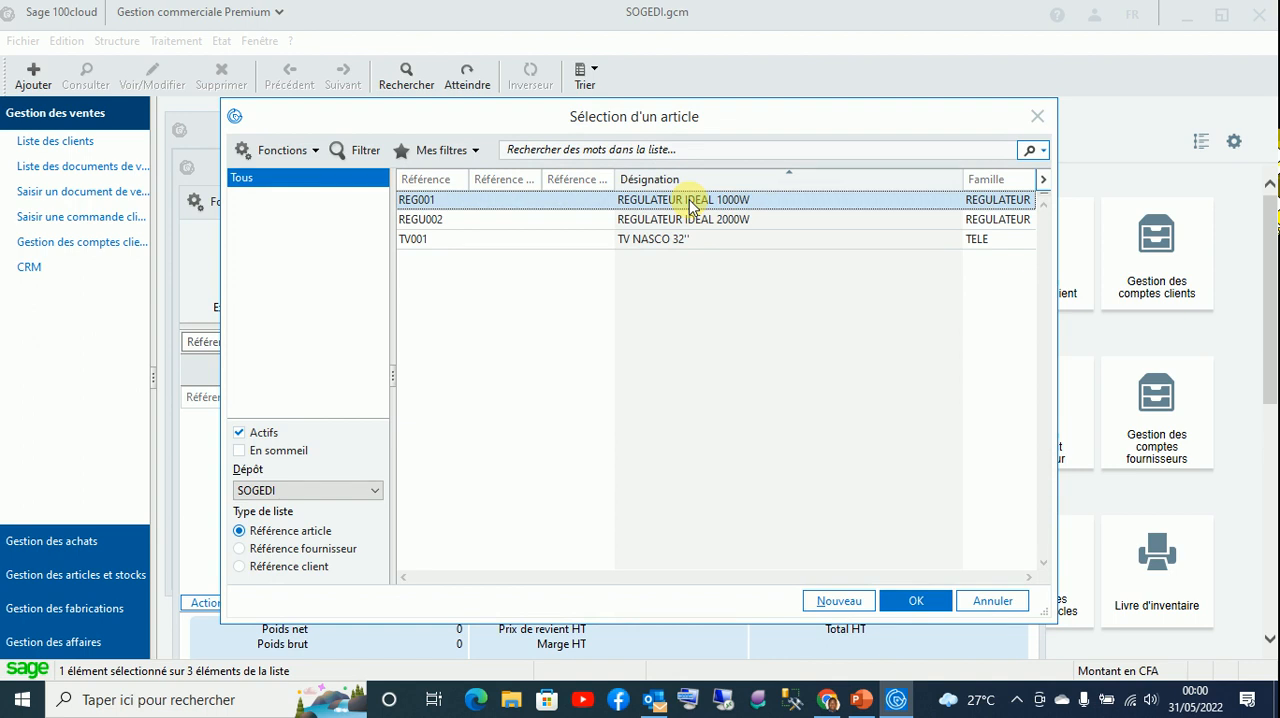
double_click(690, 205)
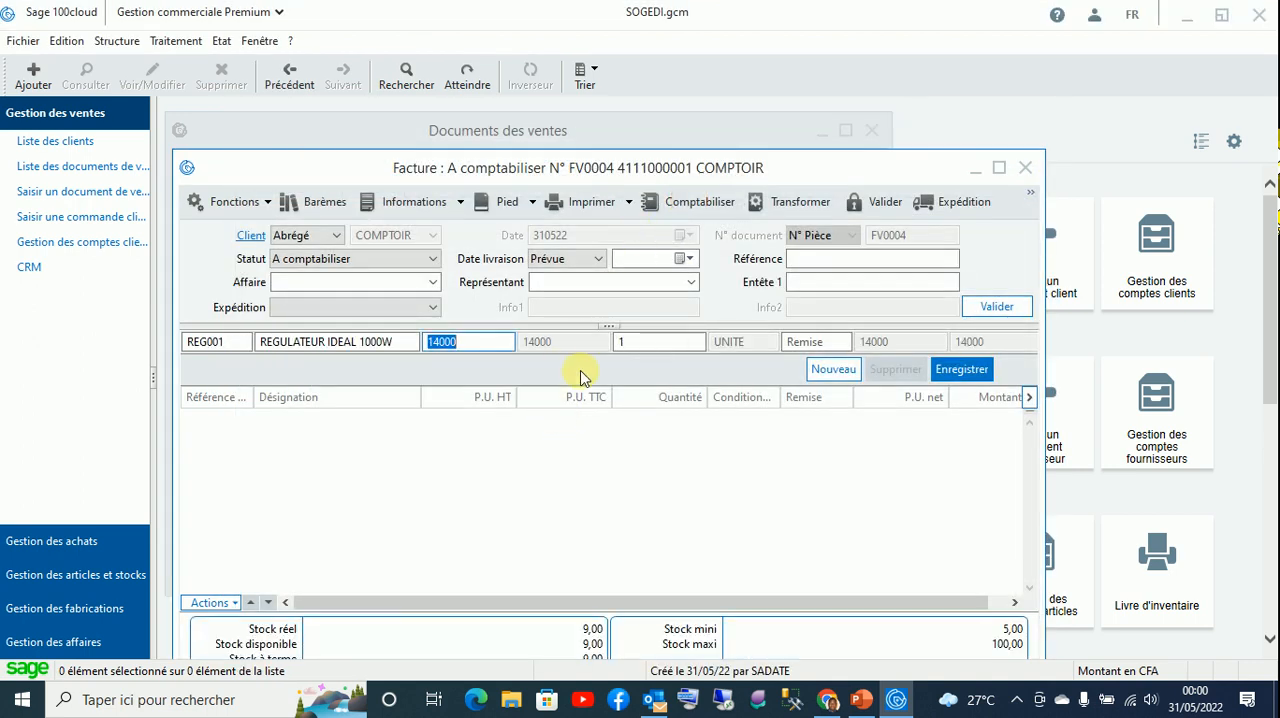
key("Tab")
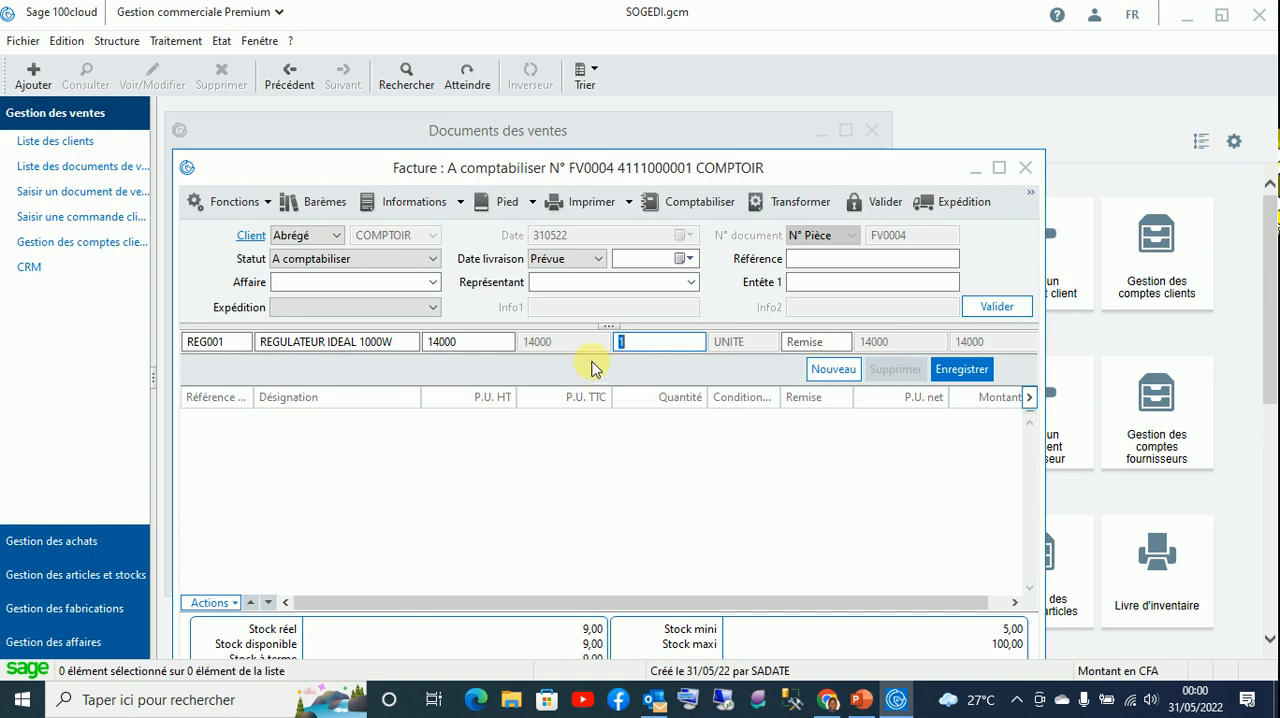
left_click(960, 369)
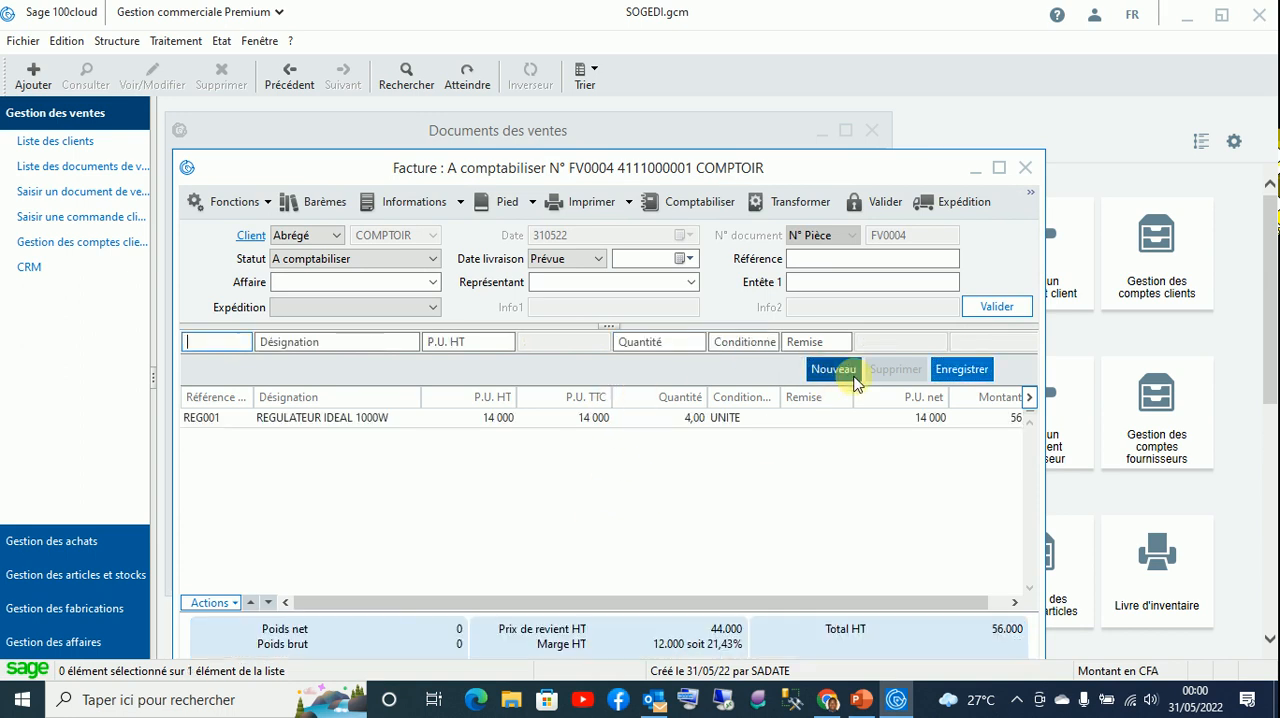
- Record the invoice's cash payment with the label "REGLEMENT DE LA FACTURE FV0004" and the currency FCFA, and confirm the settlement
left_click(532, 202)
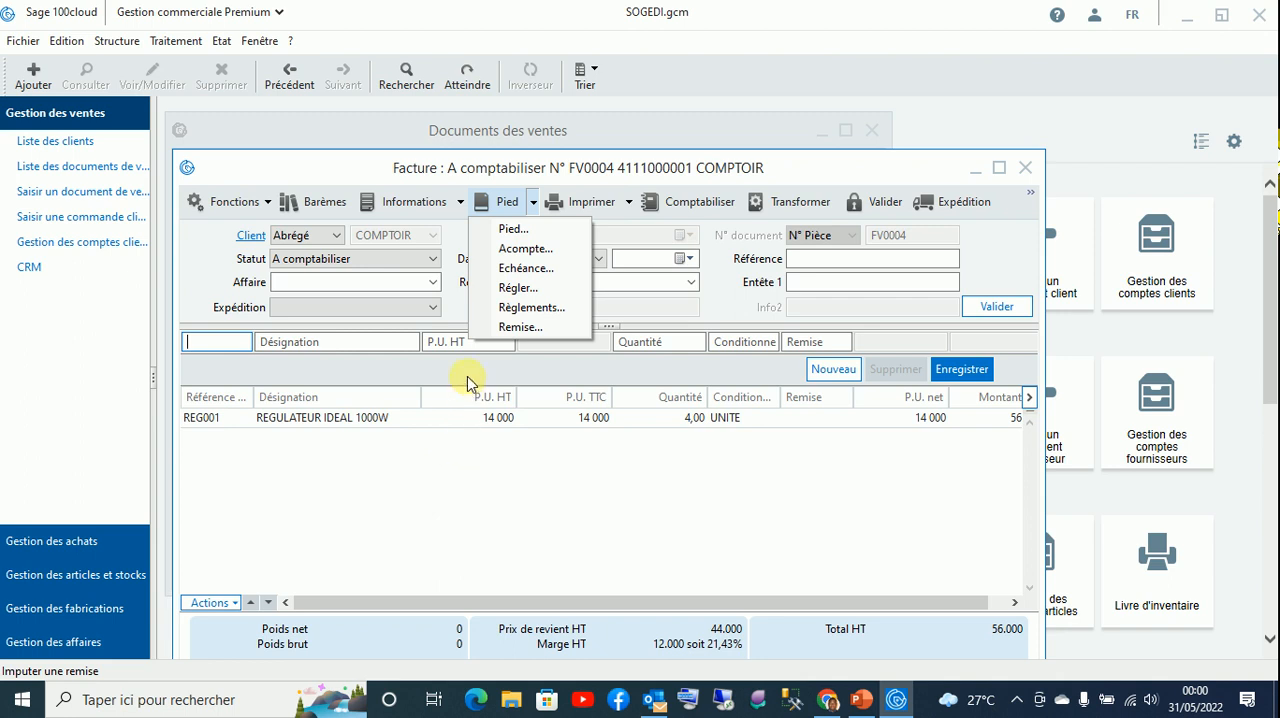
left_click(525, 309)
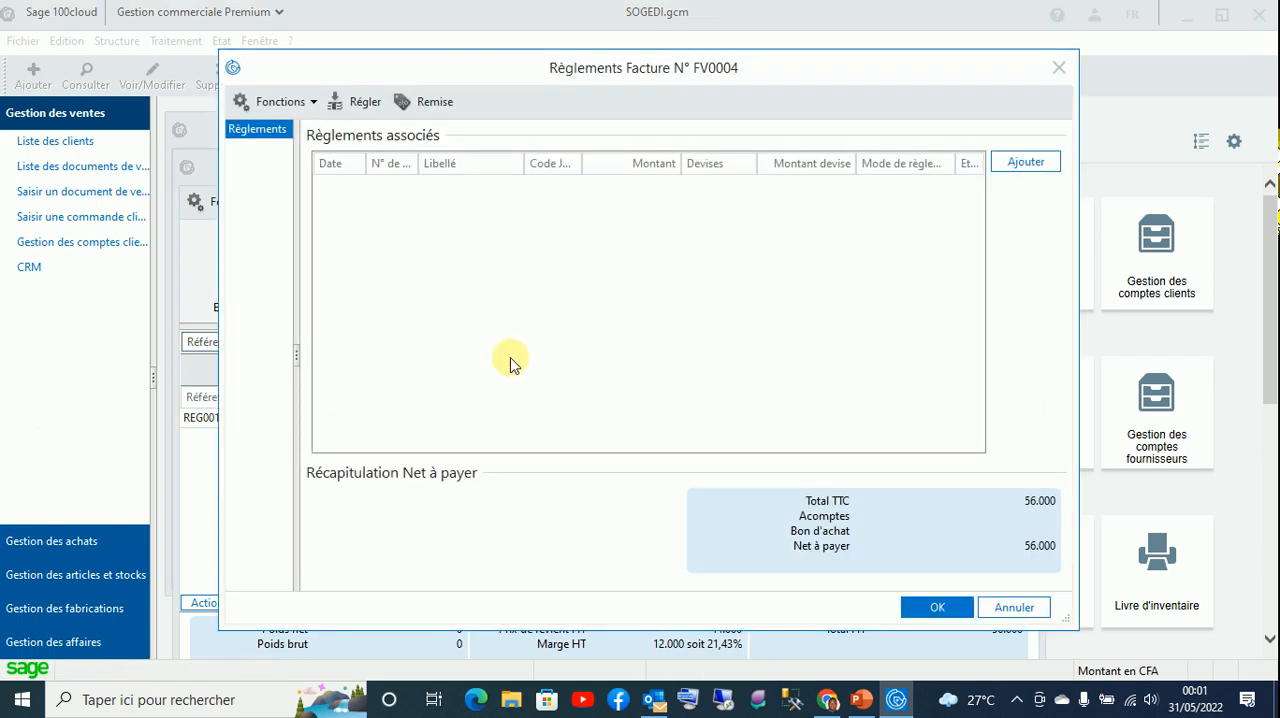
left_click(360, 106)
left_click(492, 278)
type("REGLEMENT DE LA FACTURE FV0004")
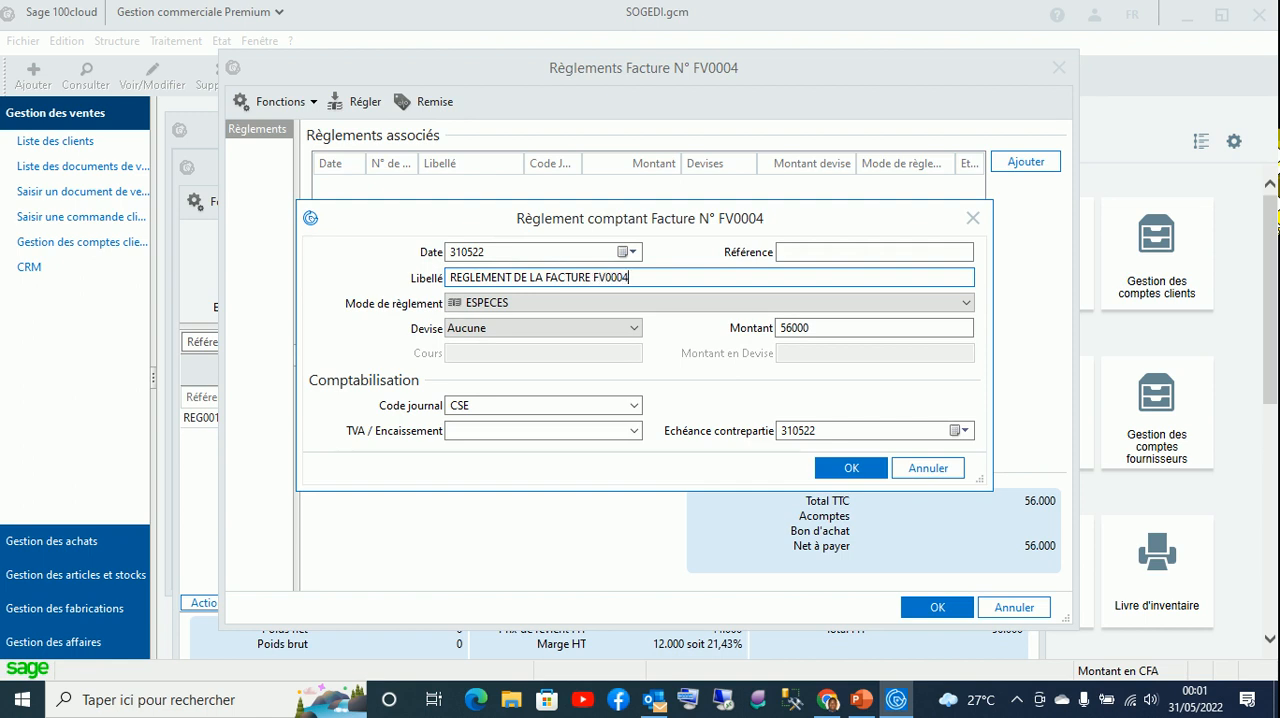
left_click(590, 330)
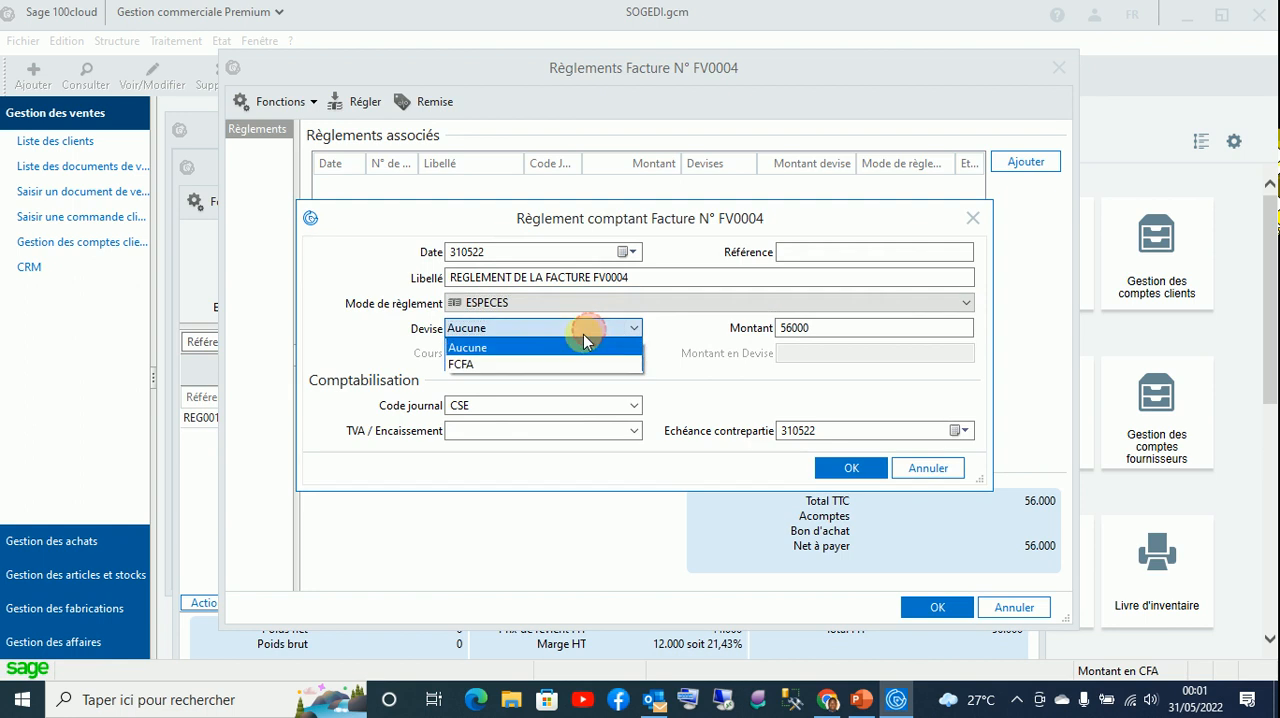
left_click(551, 362)
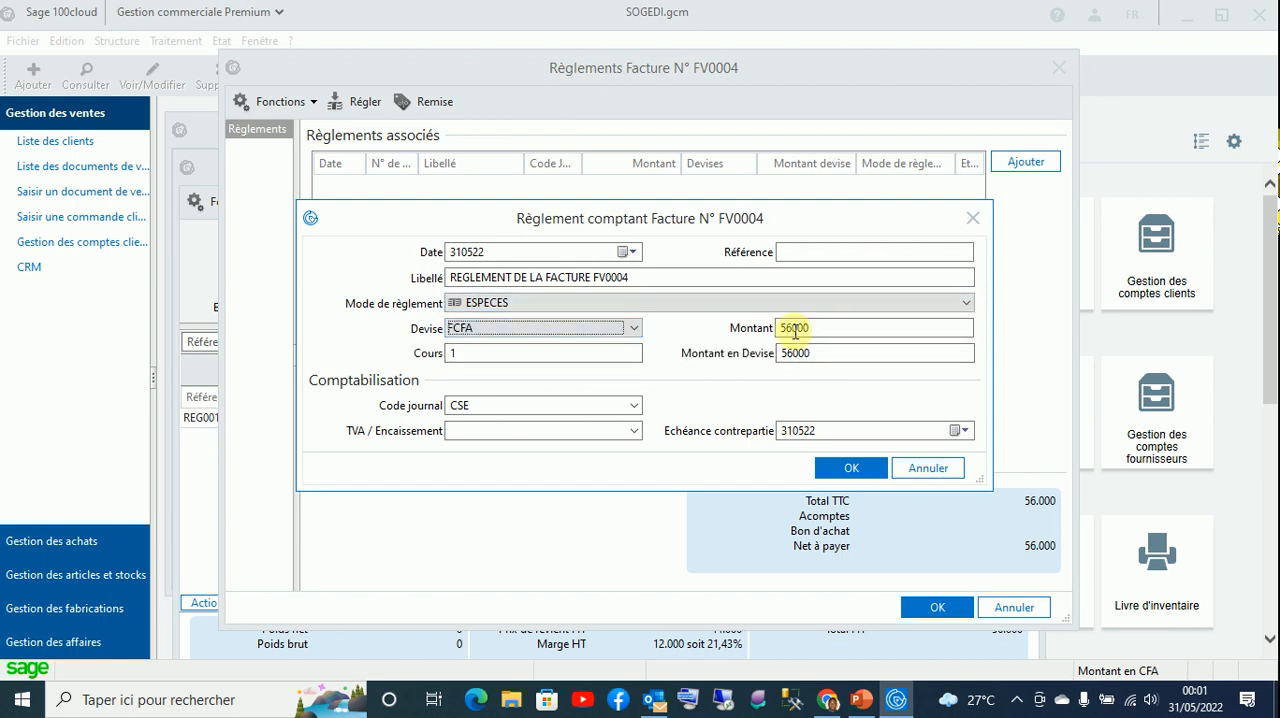
left_click(835, 467)
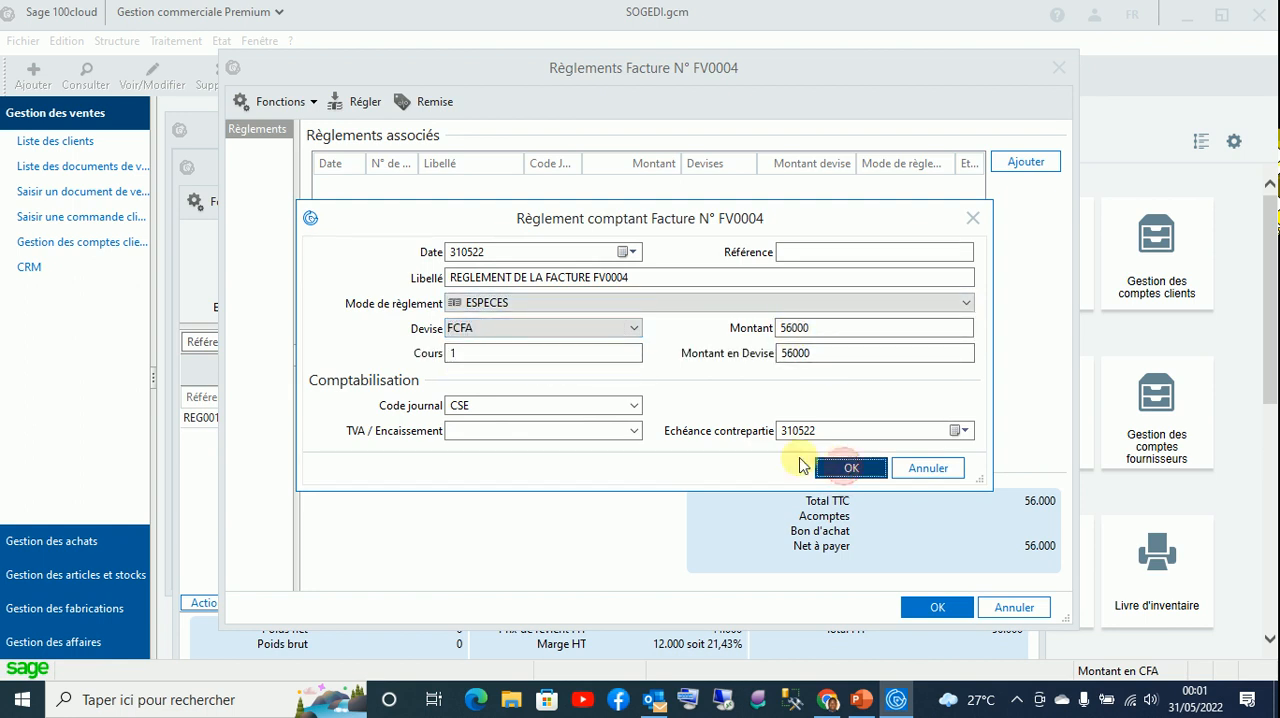
left_click(946, 607)
- Preview the printed invoice, check its lines and totals, and close both the preview and the invoice
left_click(572, 200)
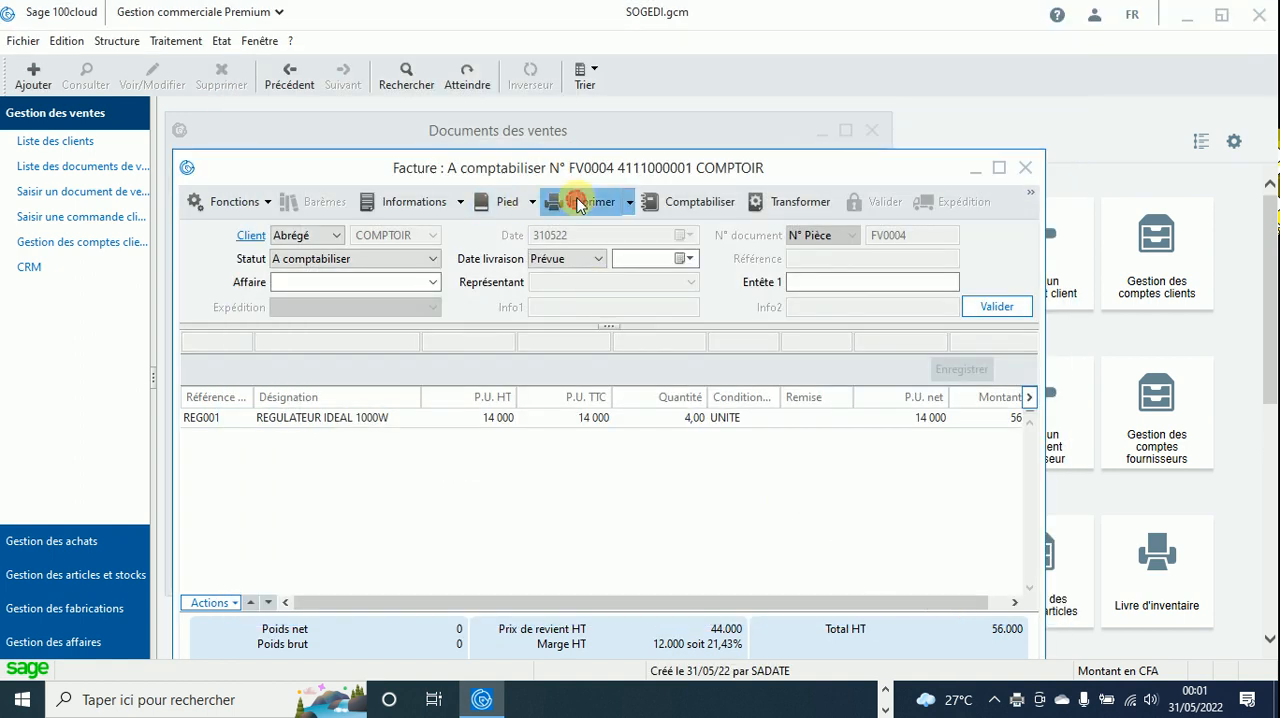
left_click(722, 514)
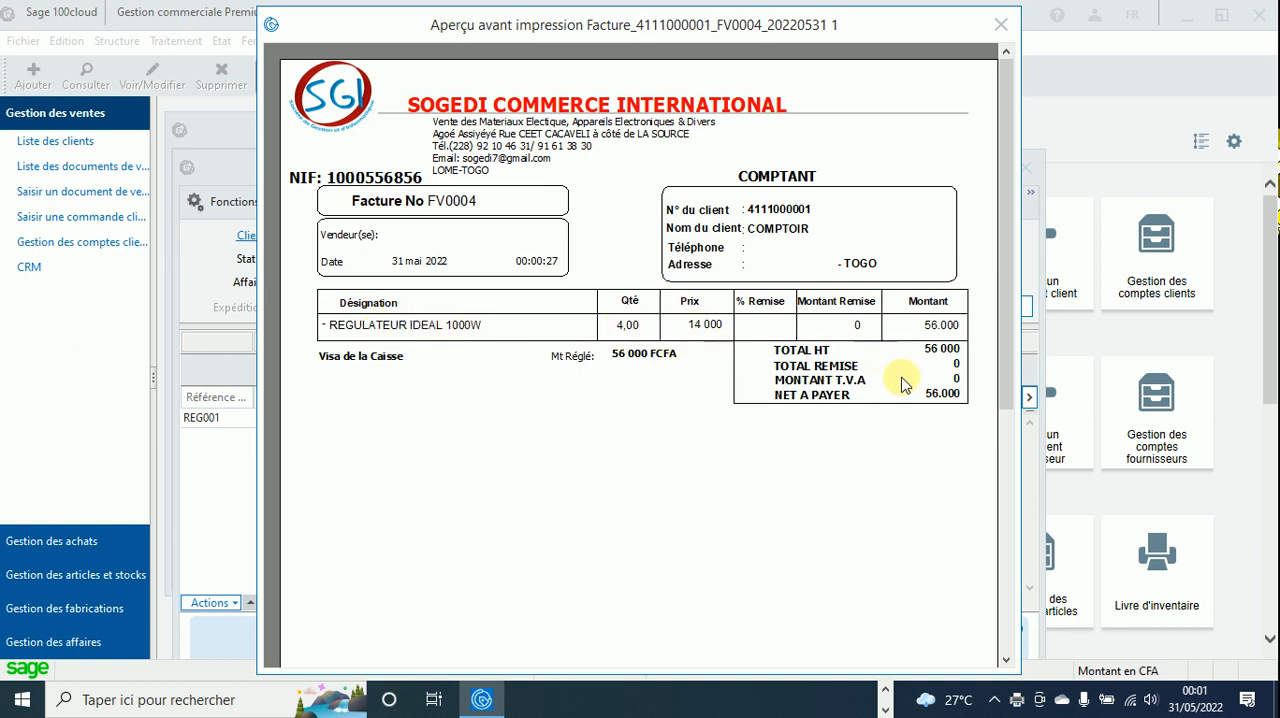
left_click(851, 327)
left_click(811, 272)
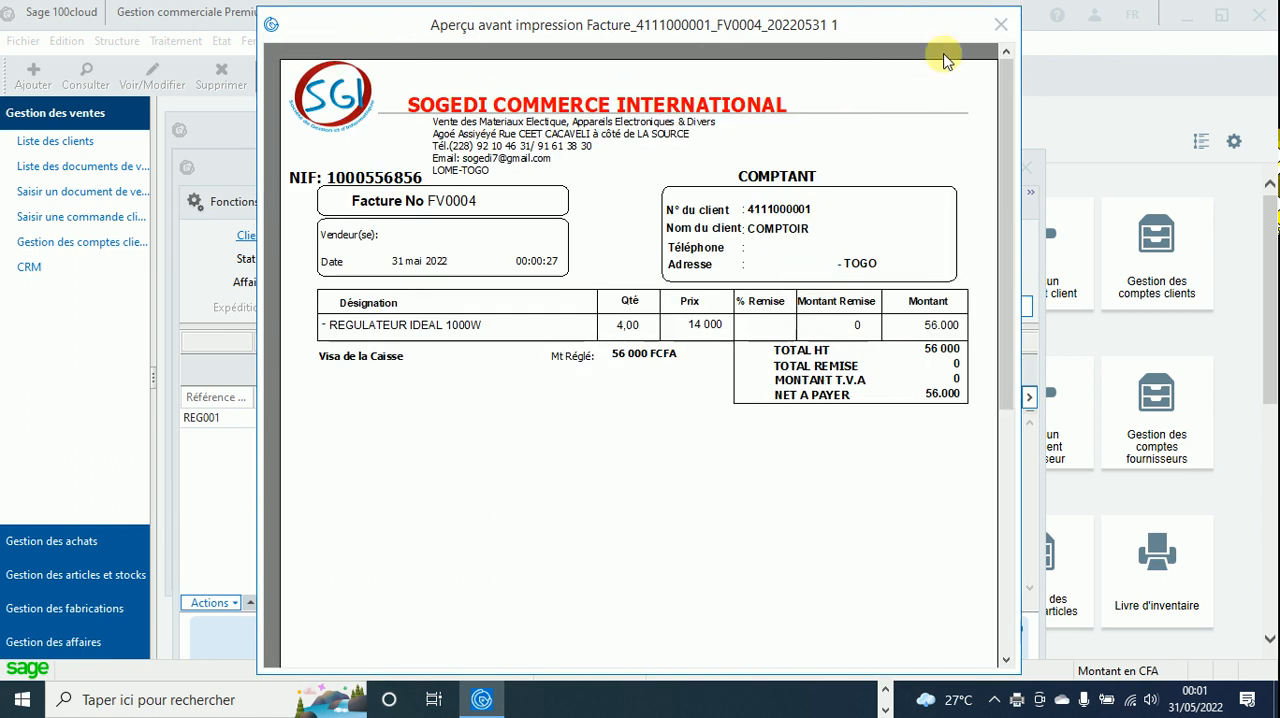
left_click(997, 22)
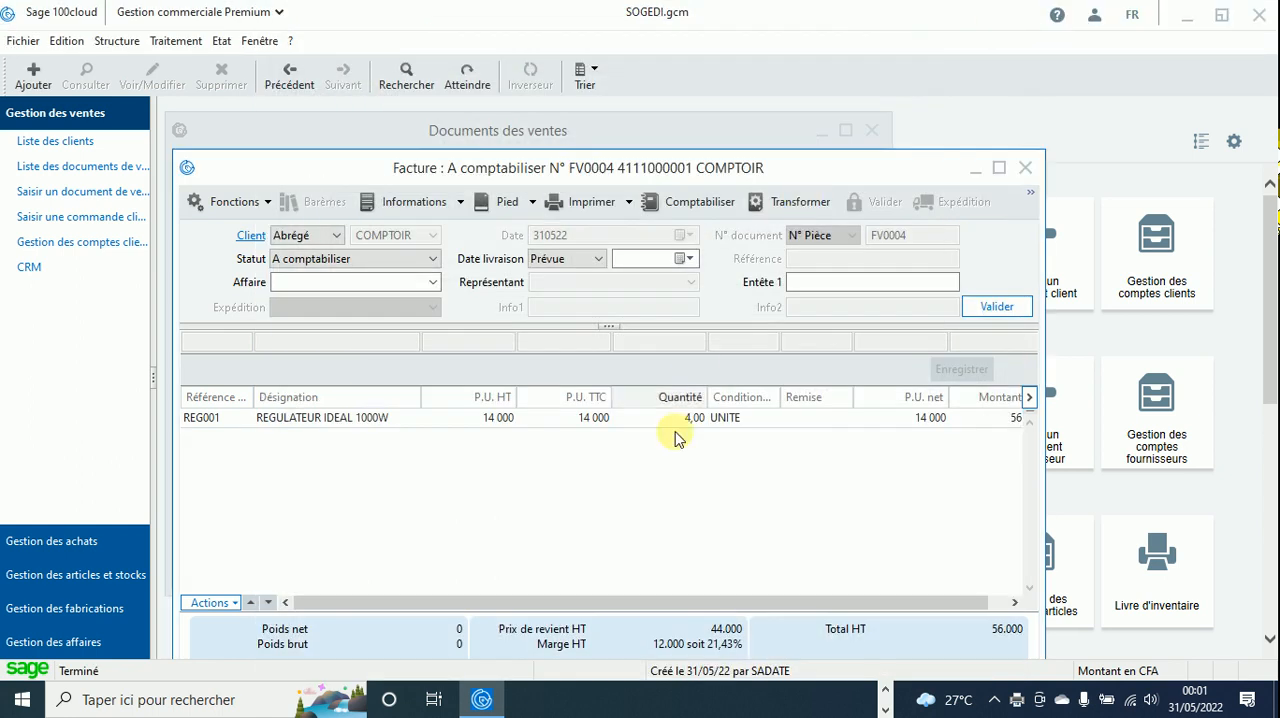
left_click(998, 168)
left_click(1133, 635)
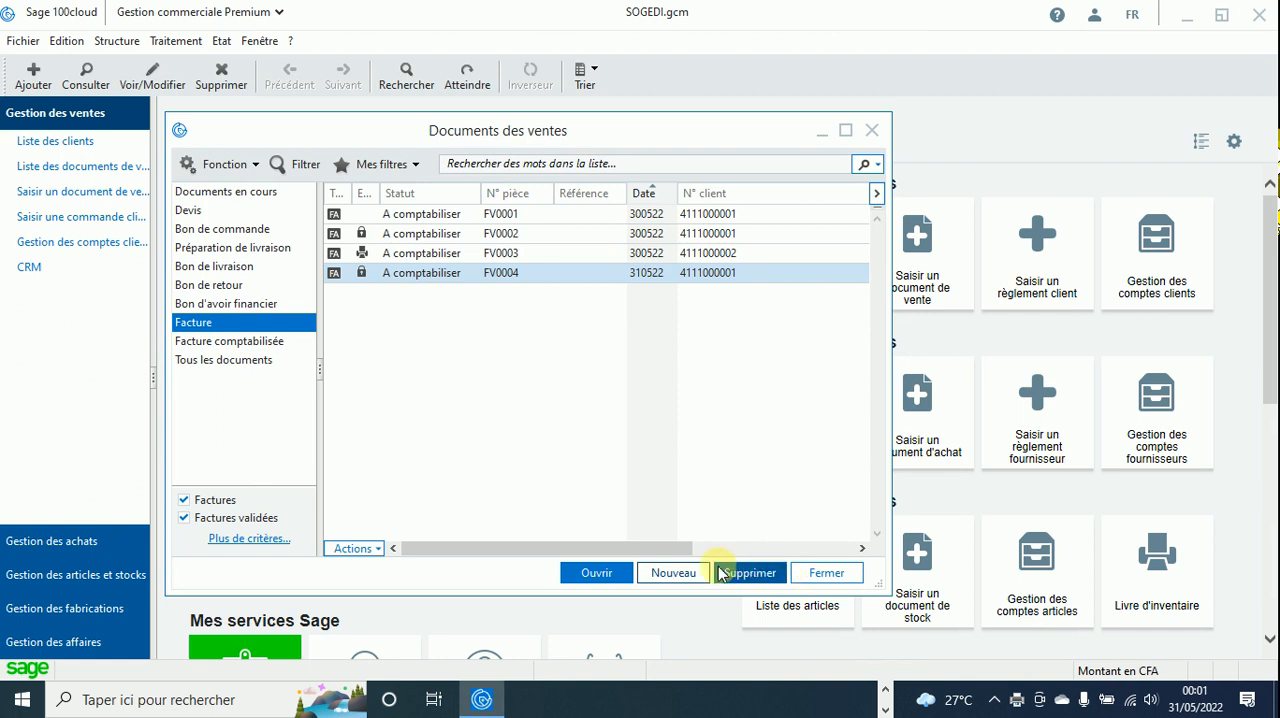
left_click(682, 572)
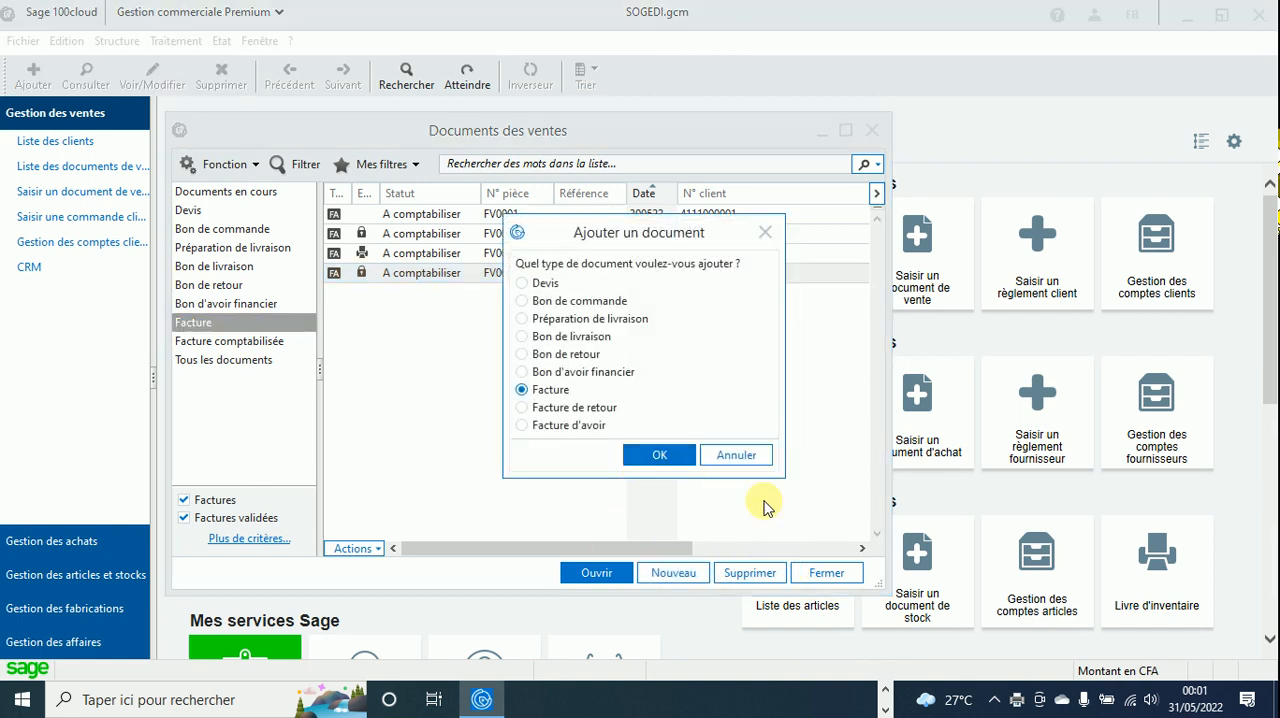
left_click(694, 408)
left_click(747, 450)
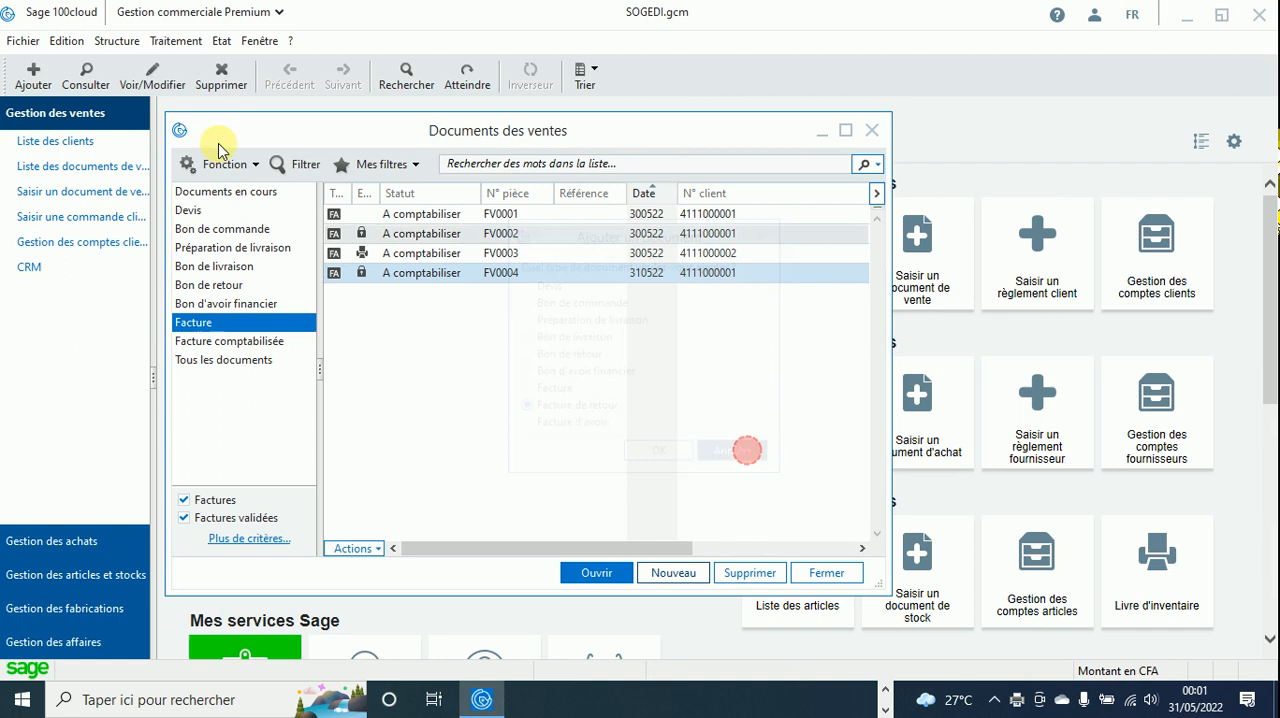
- Preview the inventory book, check the stock quantity of article REG001, and close the preview
left_click(221, 41)
mouse_move(306, 293)
left_click(478, 314)
left_click(680, 608)
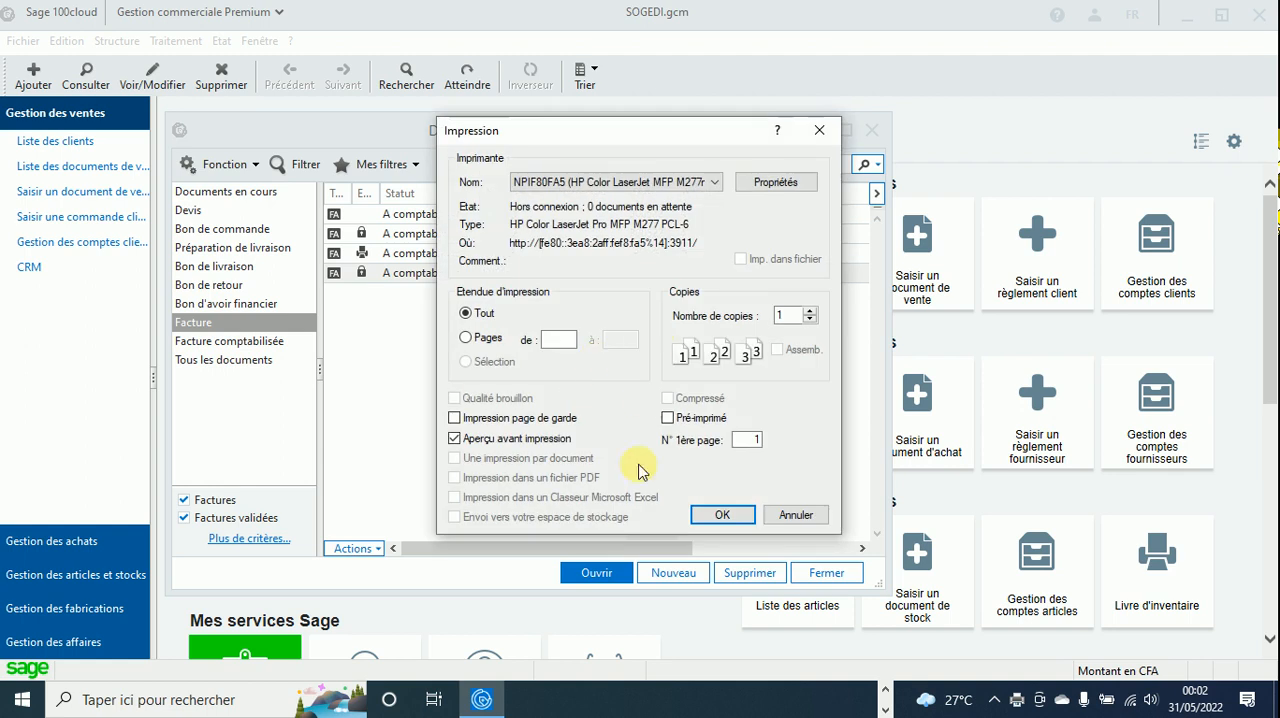
left_click(722, 515)
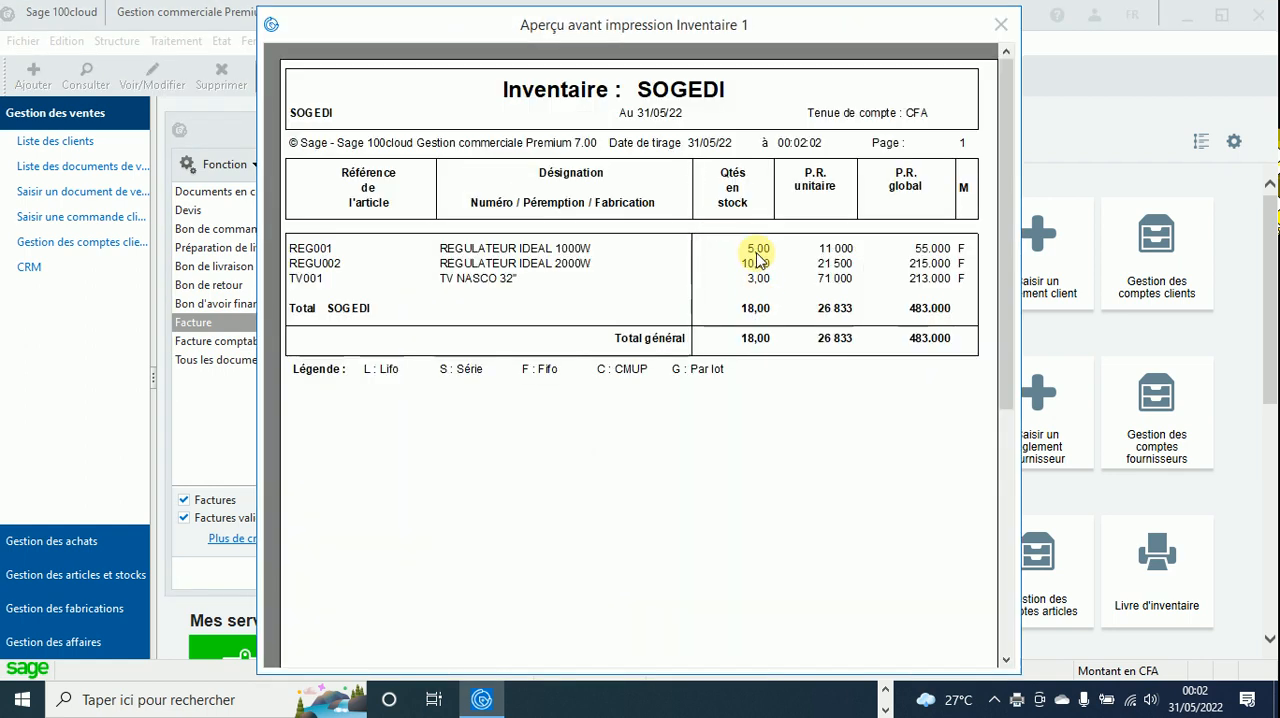
left_click(1001, 24)
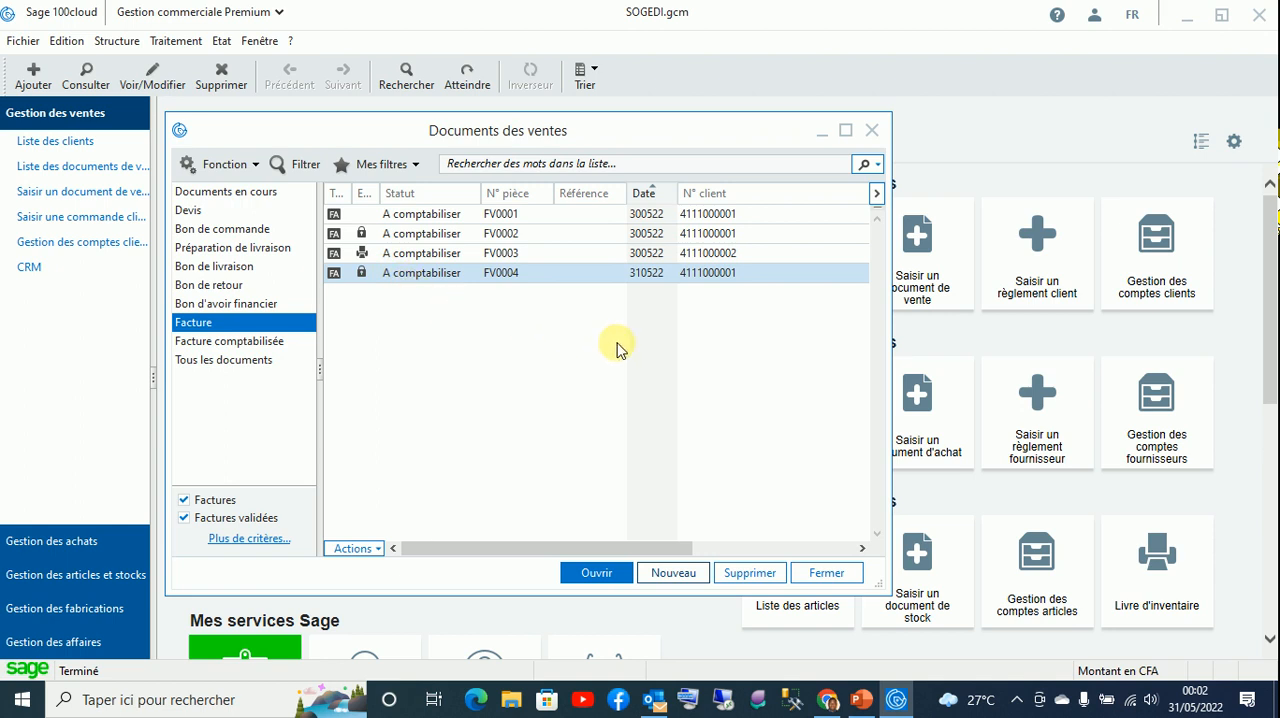
- Create a new sales invoice (Facture) for the client SOCIETE DE ET D'INFORMATIQUE and validate its header
left_click(690, 572)
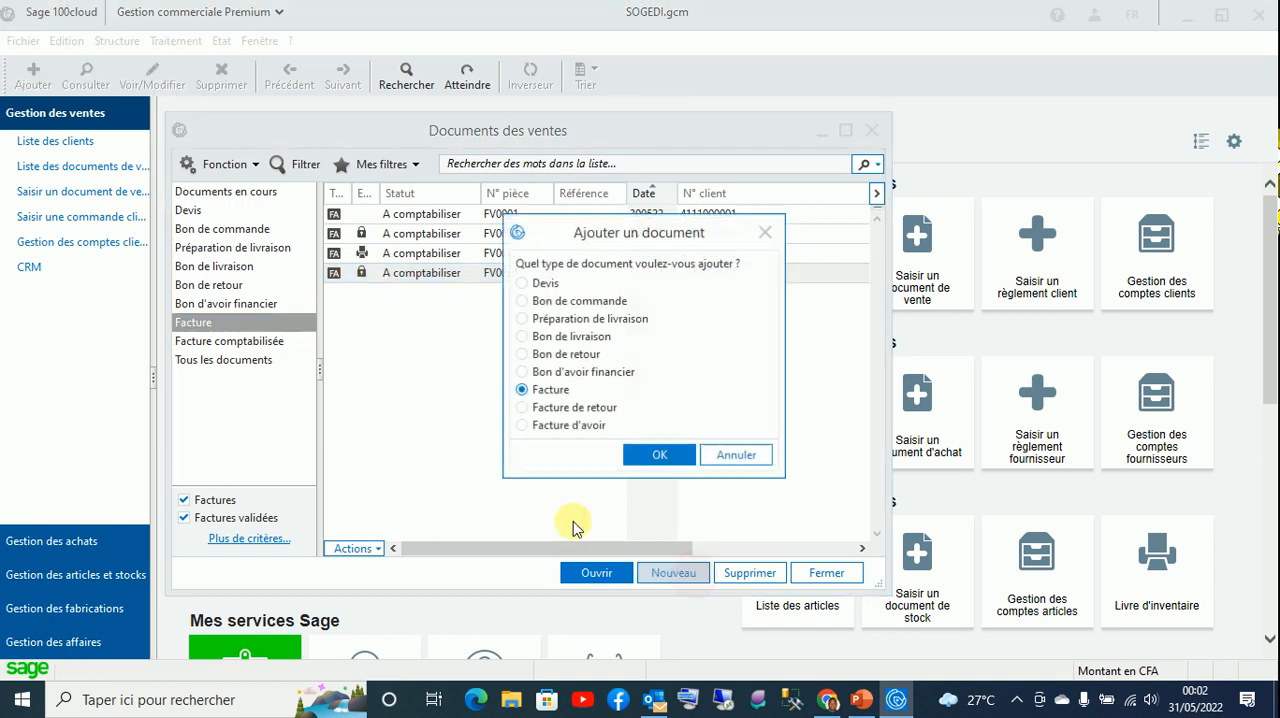
left_click(656, 456)
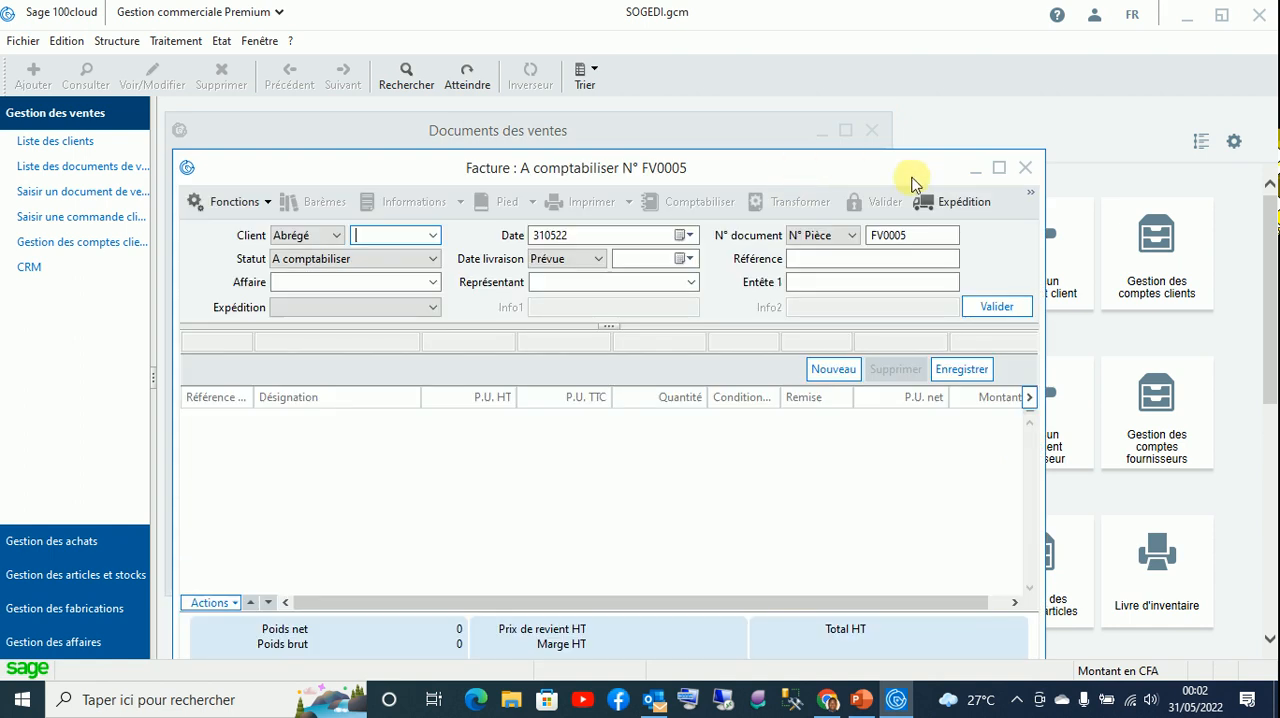
left_click(999, 168)
left_click(487, 176)
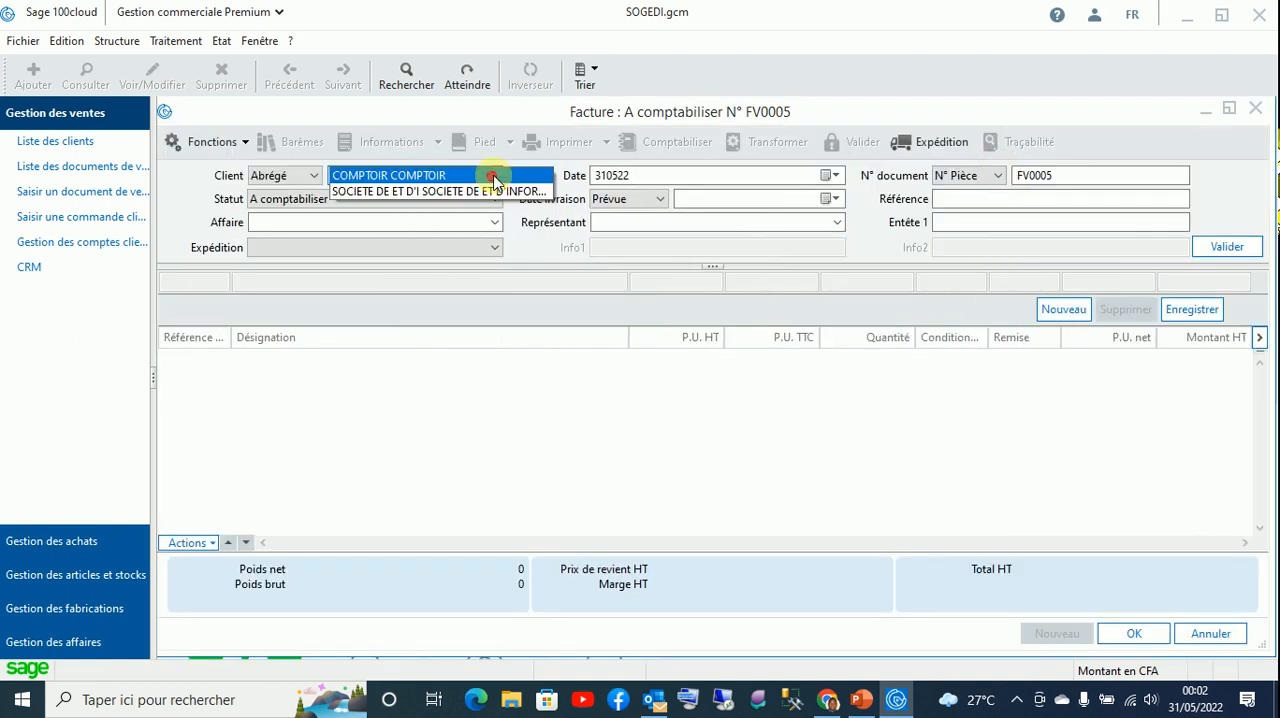
left_click(487, 194)
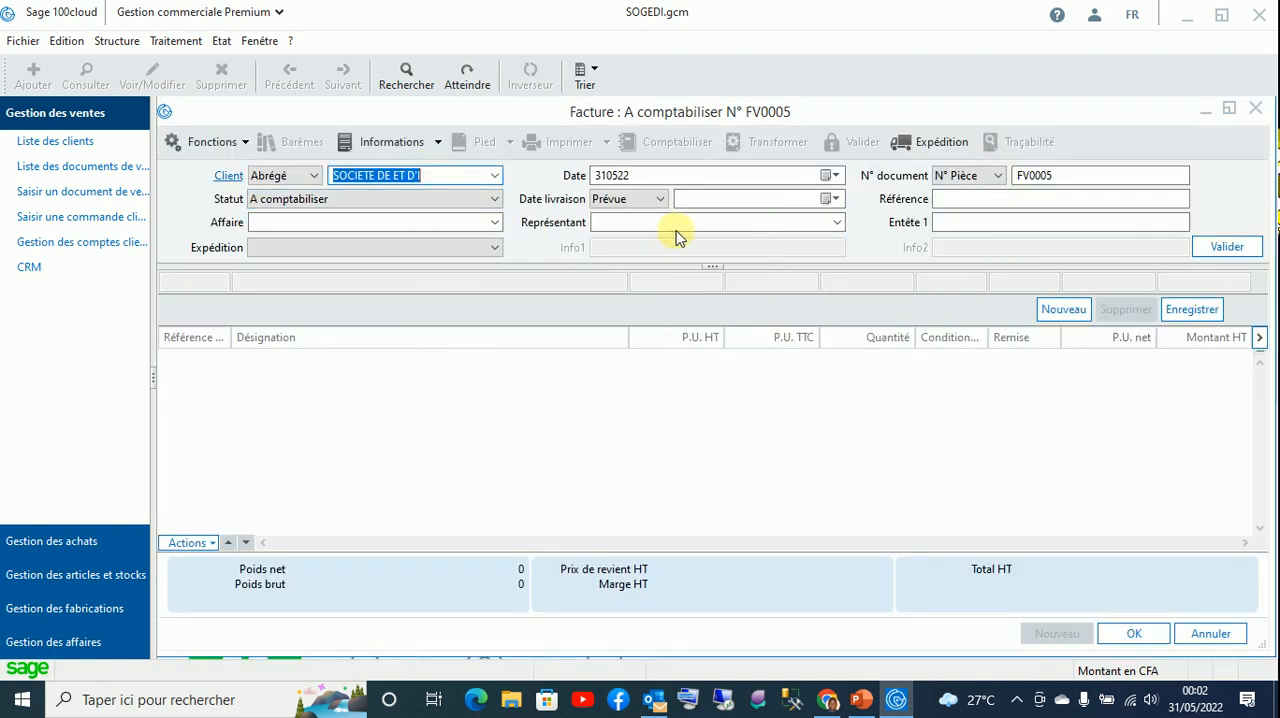
key("Tab")
left_click(1227, 246)
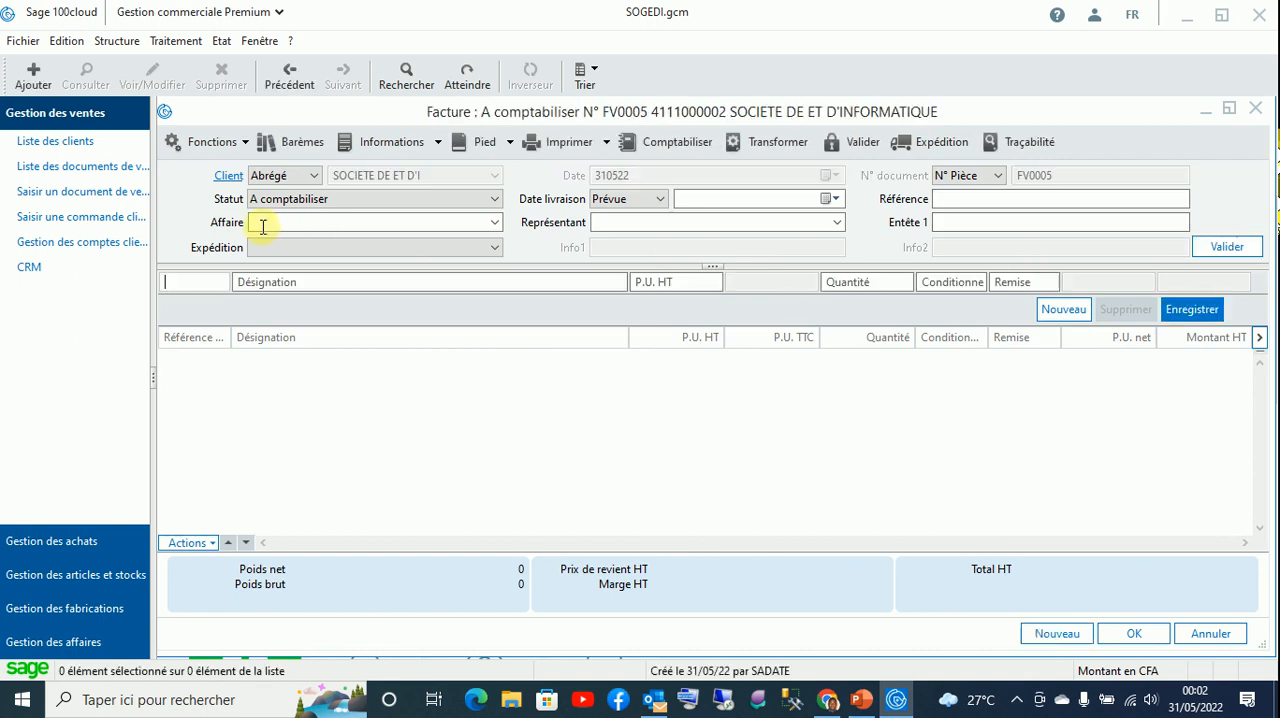
- Add an invoice line for article REG001, REGULATEUR IDEAL 1000W, with quantity 2, save it and accept the safety-stock alert
left_click(257, 285)
type("R")
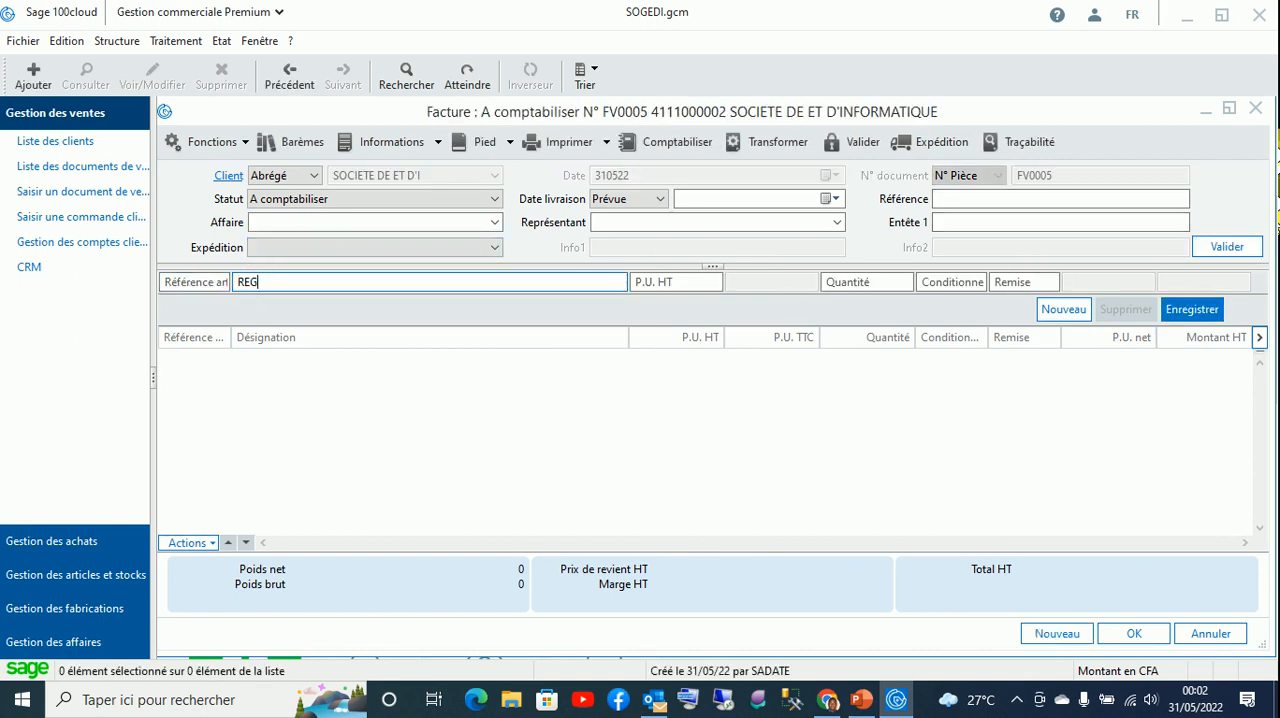
type("EG")
key("Tab")
left_click(608, 201)
double_click(608, 201)
left_click(826, 281)
type("2")
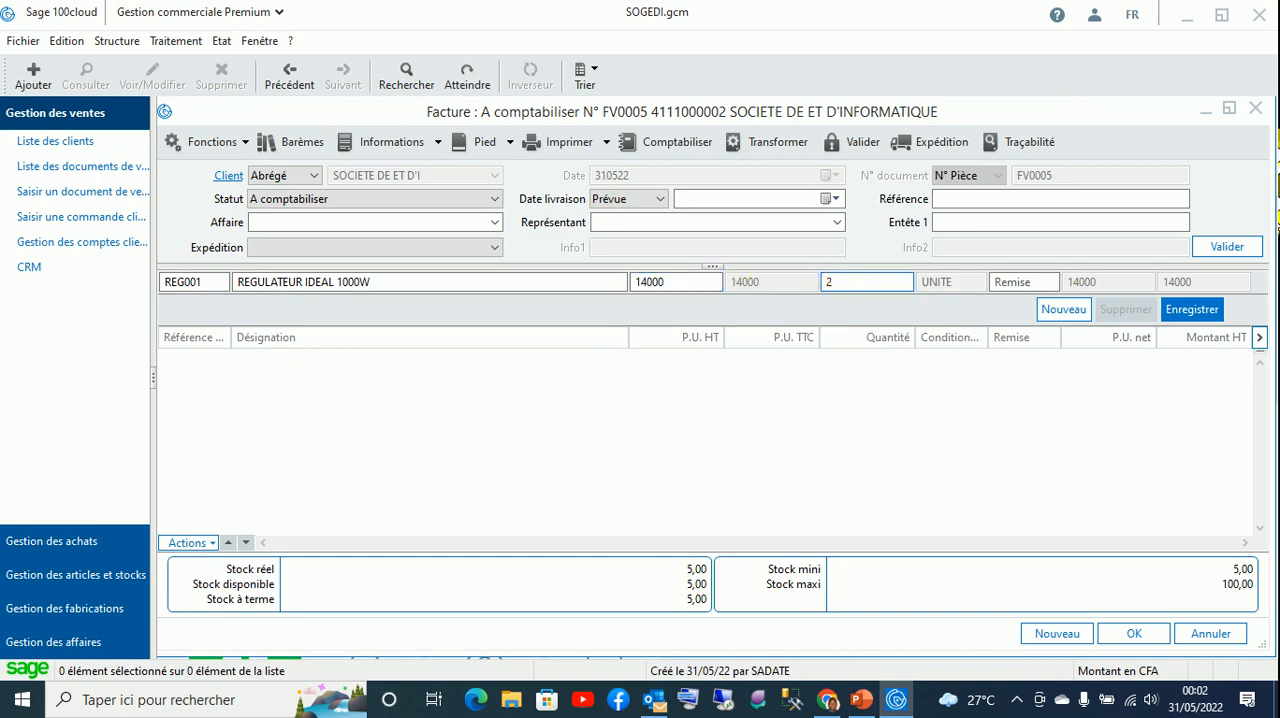
key("Tab")
left_click(1192, 309)
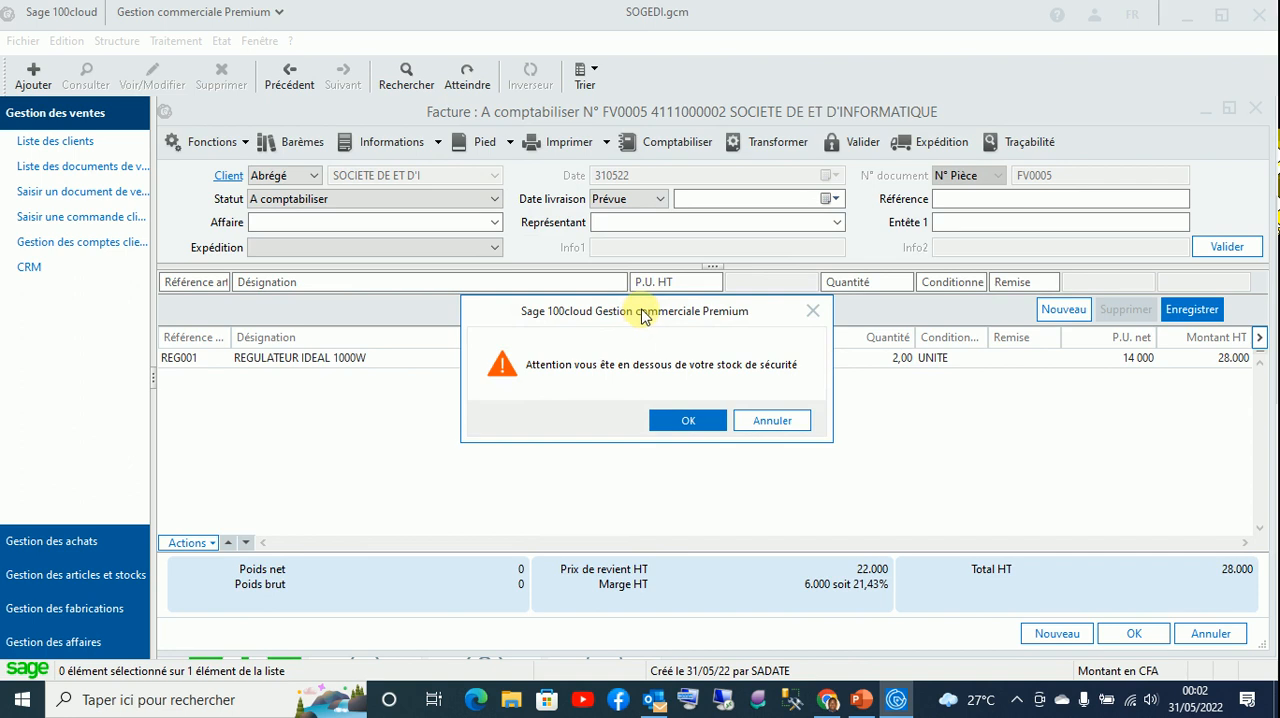
left_click_drag(641, 316, 685, 252)
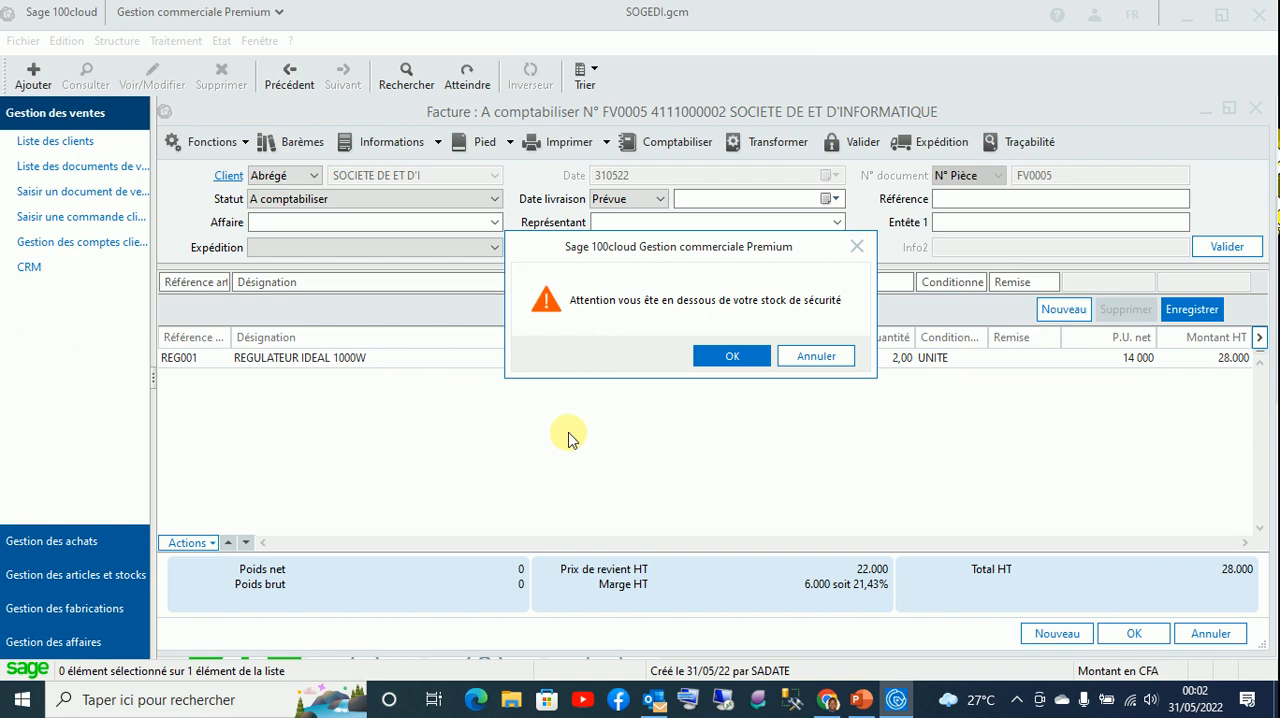
left_click_drag(616, 247, 540, 232)
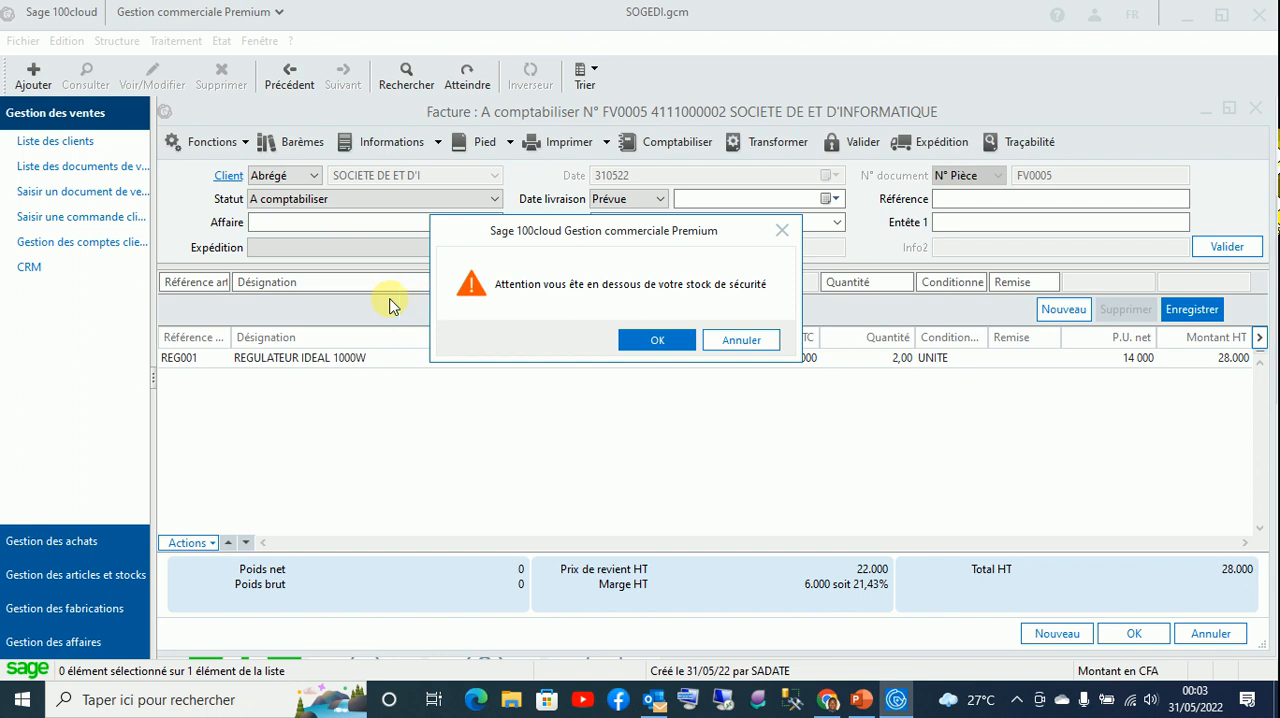
left_click_drag(589, 239, 617, 226)
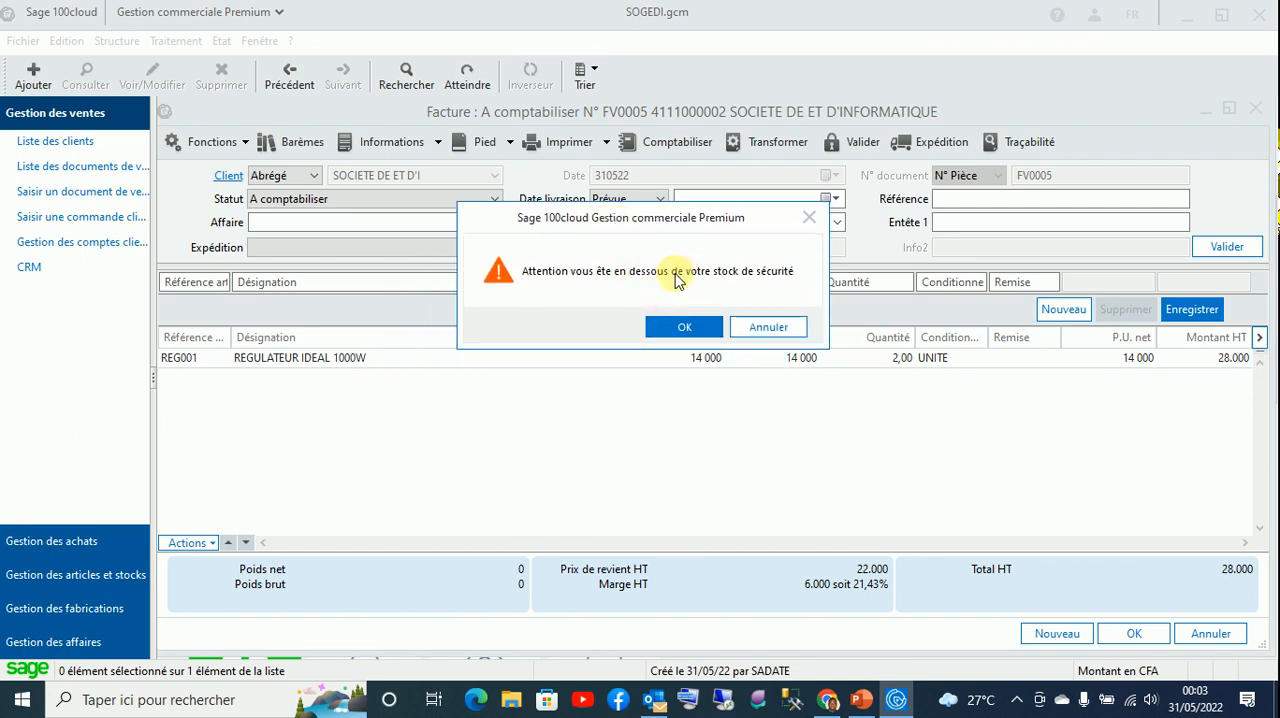
left_click(685, 325)
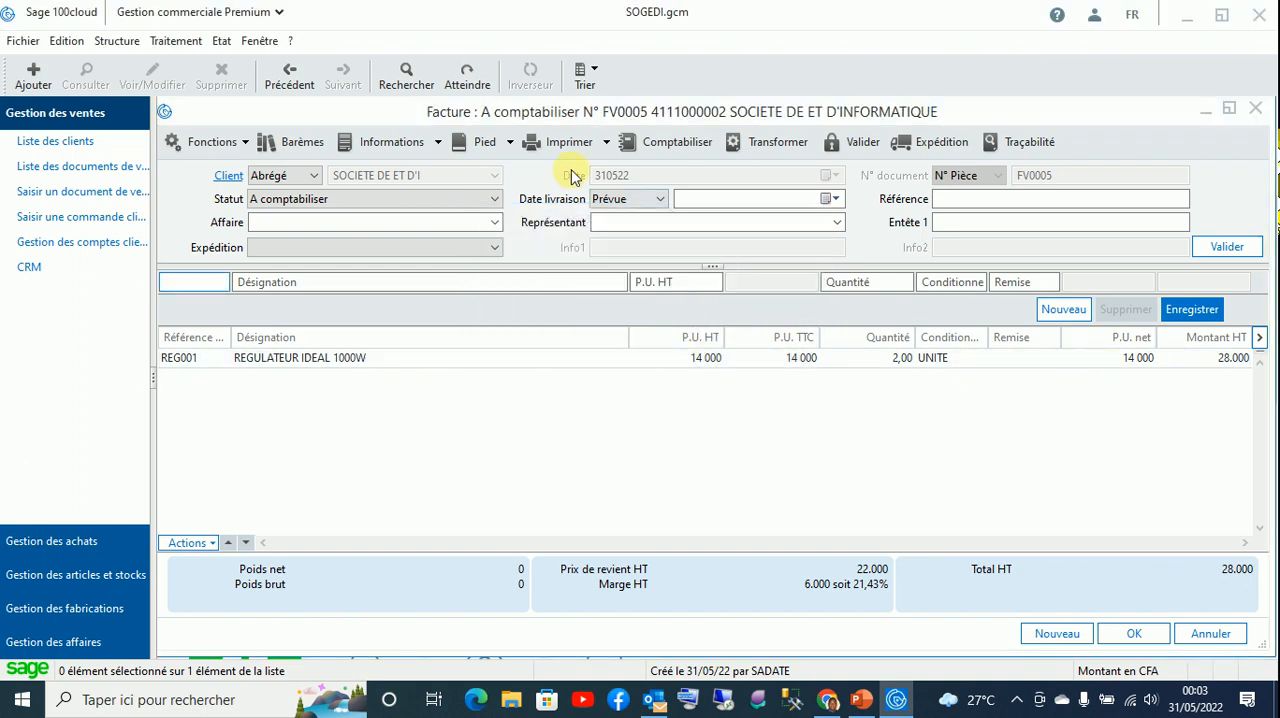
- Start an immediate settlement of the invoice and enter the label "REGLEMENT DE LA FA"
left_click(510, 142)
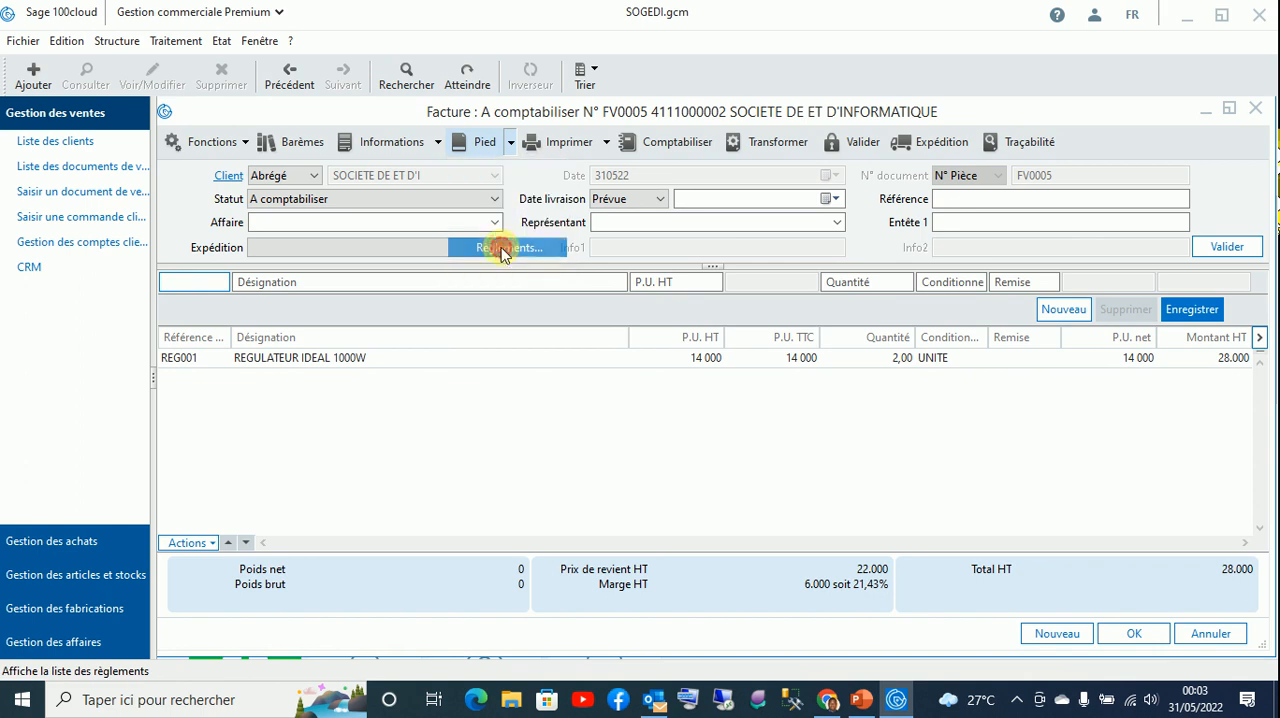
left_click(500, 248)
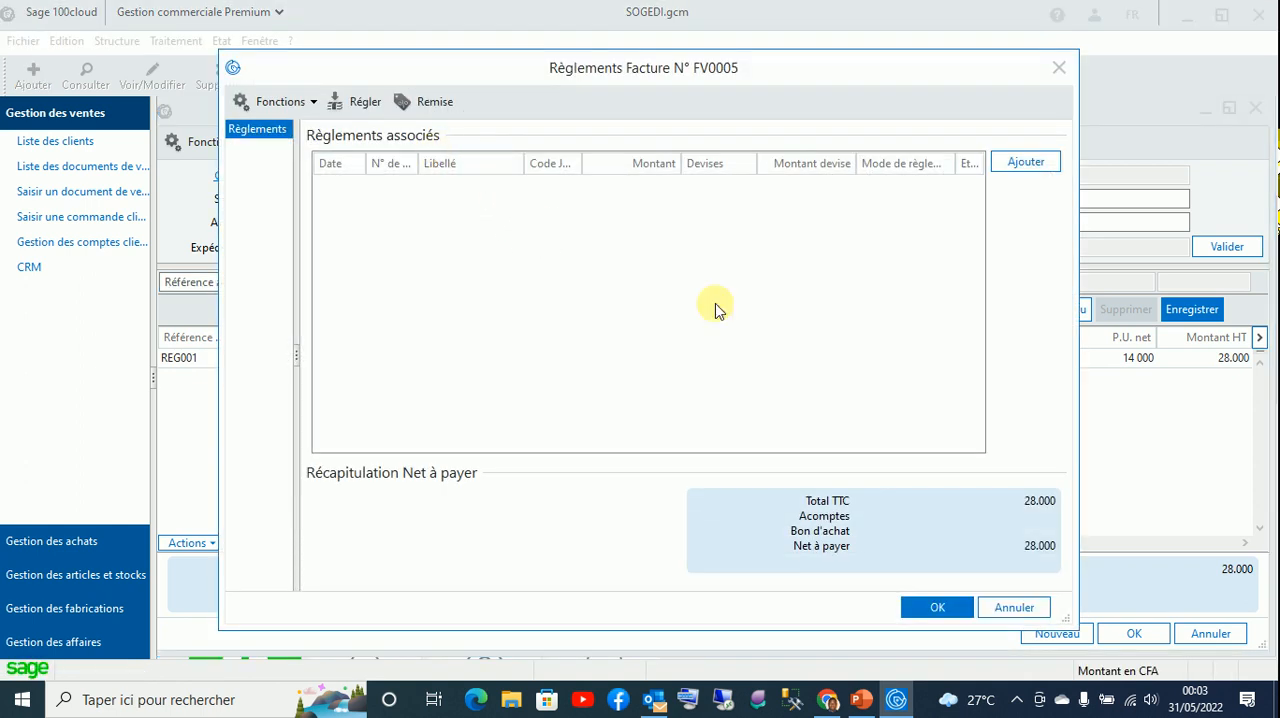
left_click(357, 101)
left_click(668, 279)
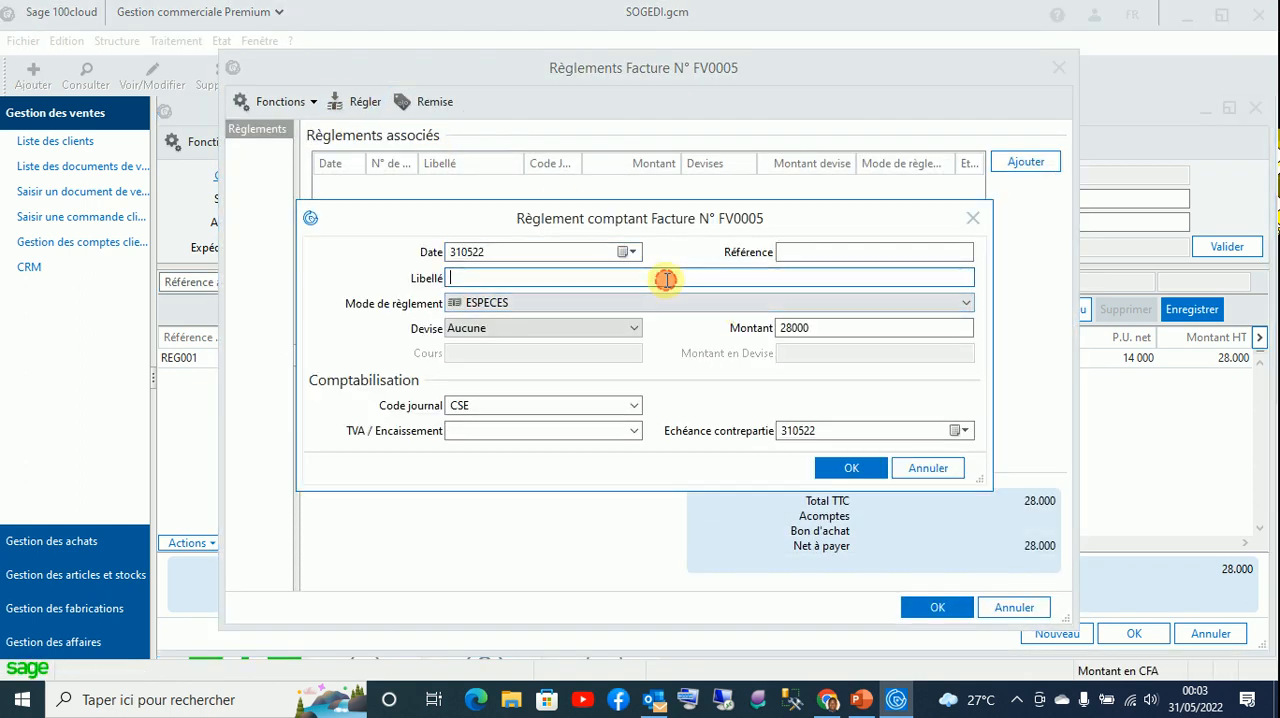
type("REGLEME")
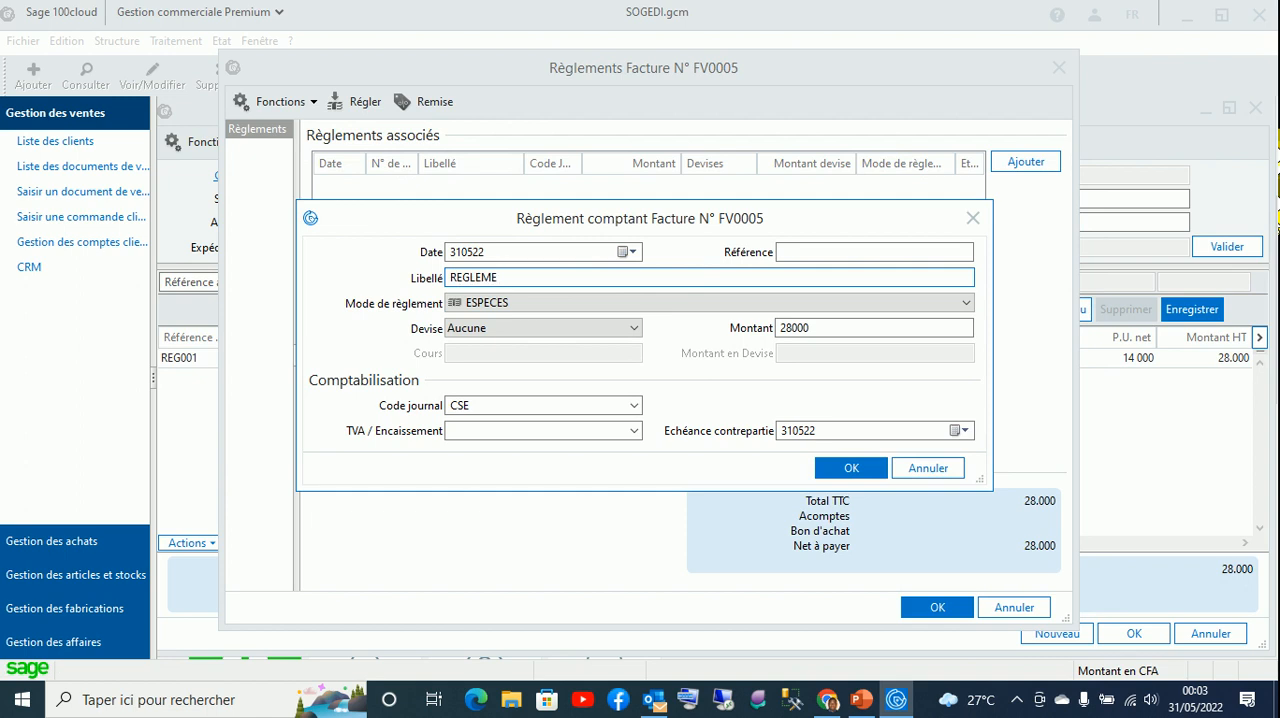
type("NT DE LA FA")
key("Tab")
key("c")
key("t")
key("e")
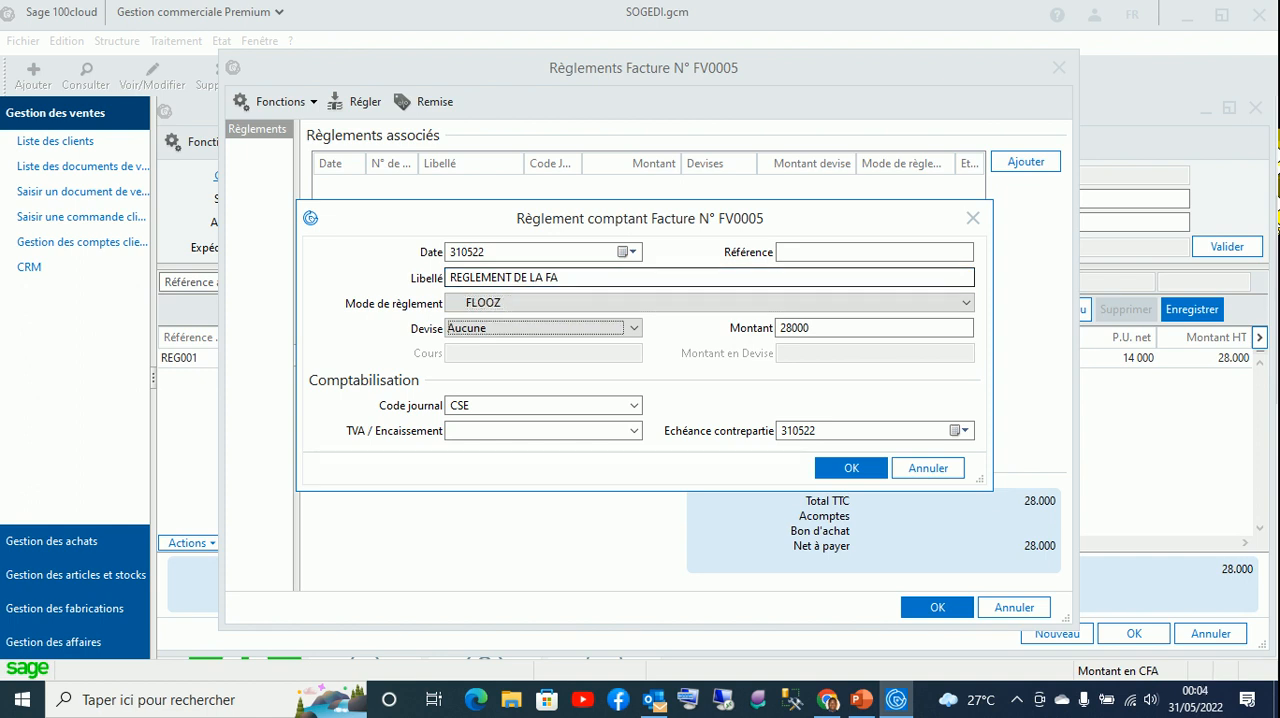
key("Tab")
- Set the settlement's payment method to ESPECES and its currency to FCFA, and confirm the settlement
left_click(630, 305)
left_click(603, 320)
left_click(541, 329)
left_click(521, 366)
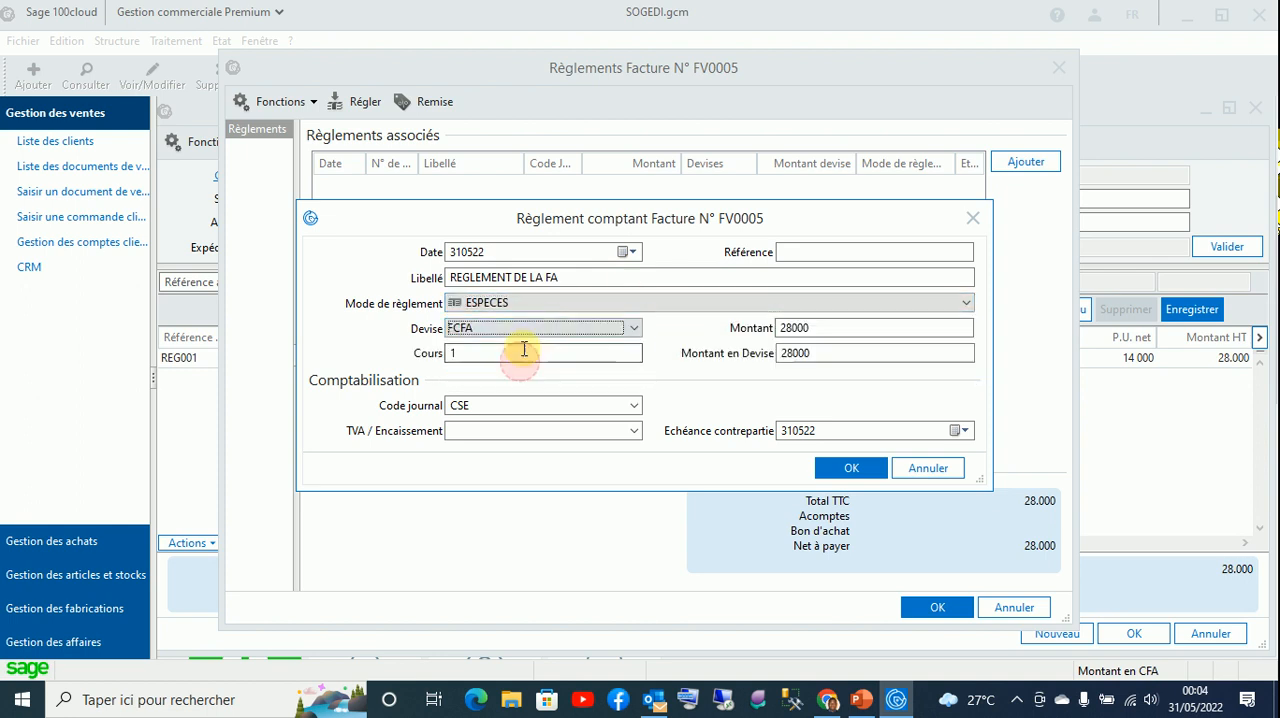
left_click(530, 330)
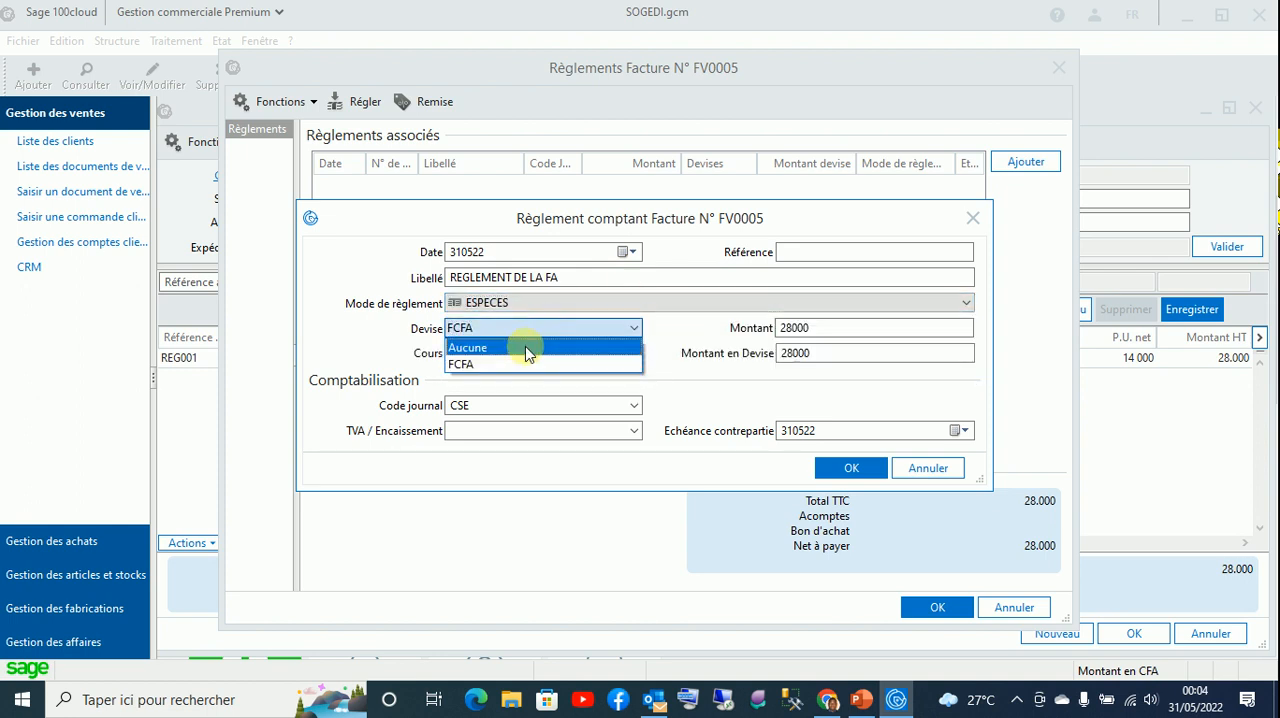
left_click(526, 364)
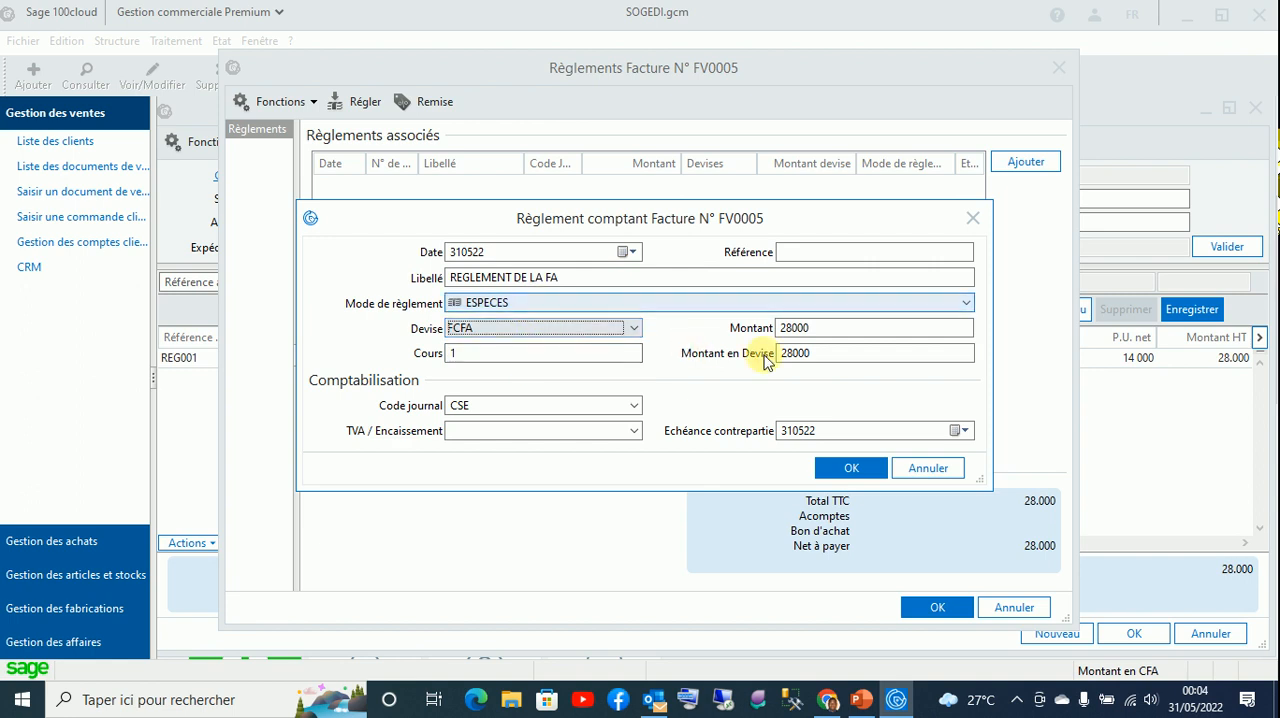
left_click(598, 303)
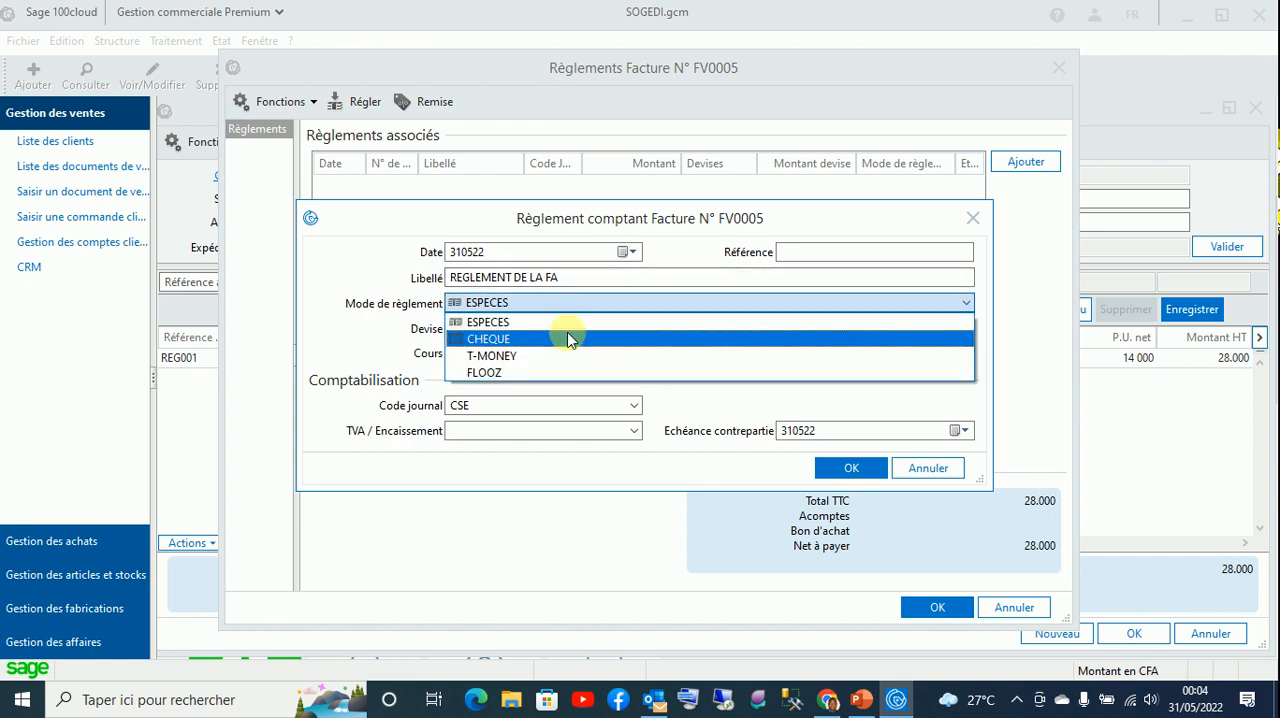
left_click(540, 302)
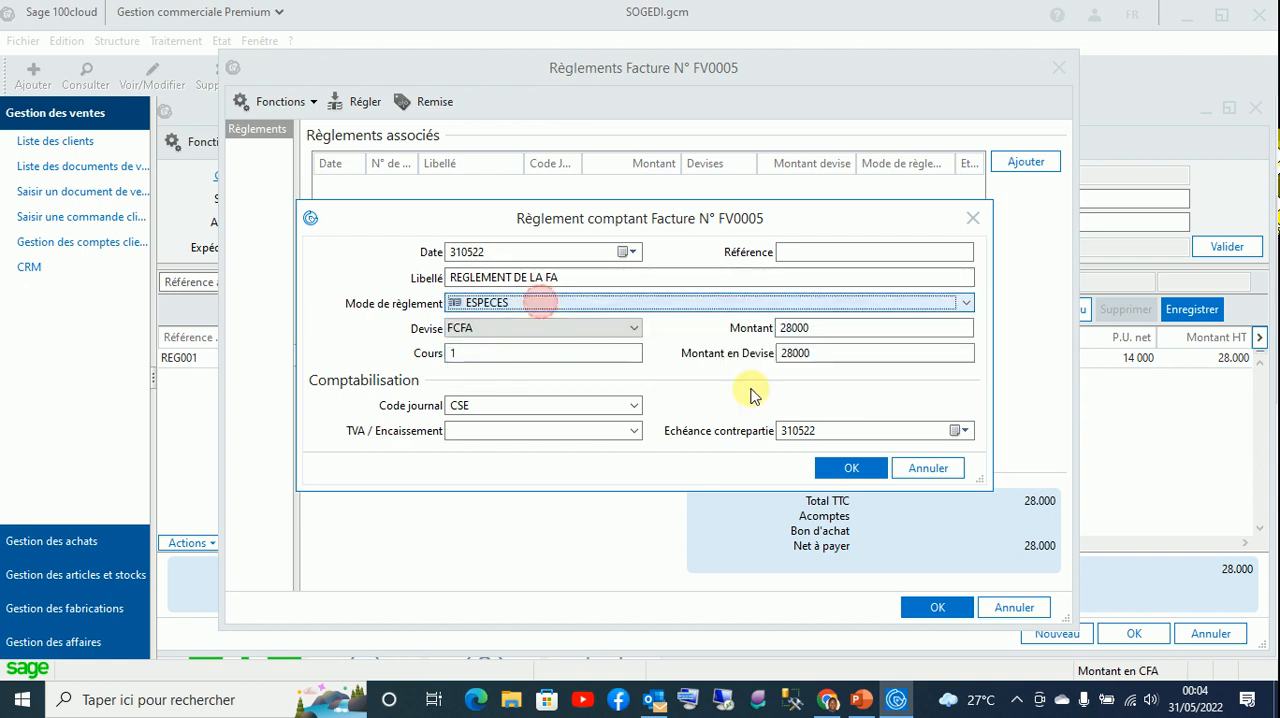
left_click(830, 465)
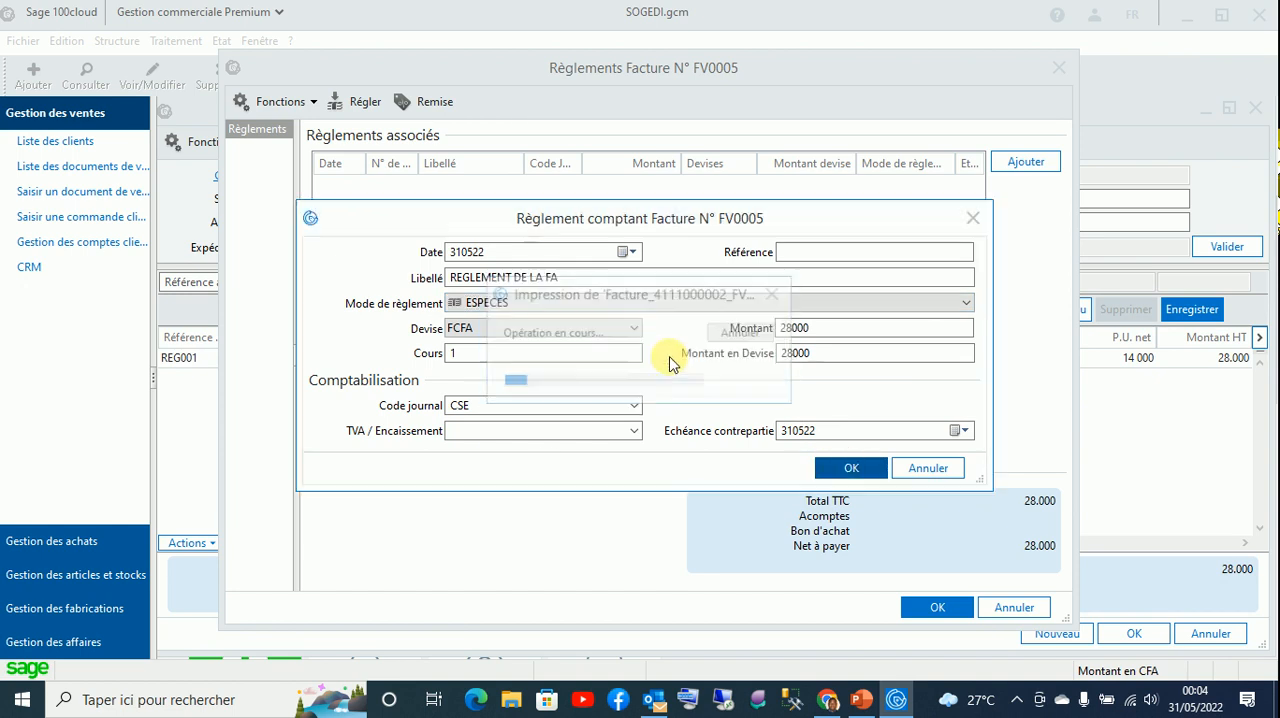
left_click(930, 607)
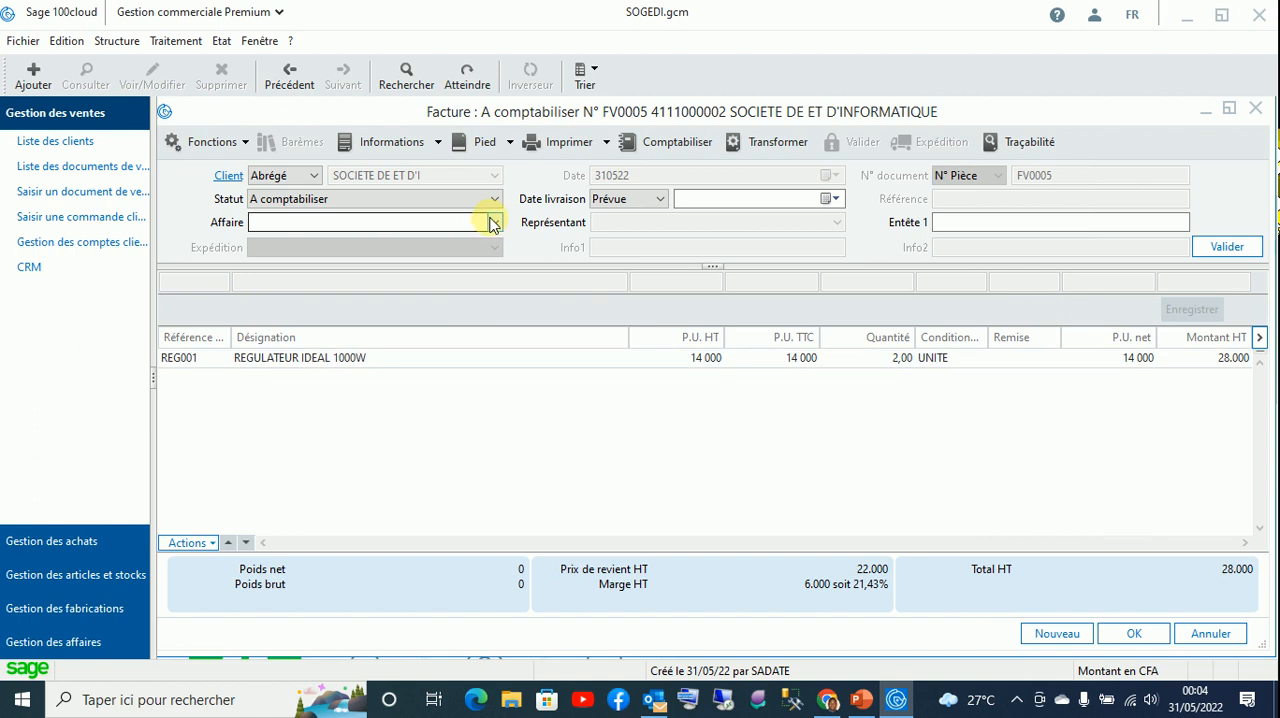
- Send the invoice by e-mail, allowing Outlook access for 1 minute and authorizing the message to be sent
left_click(608, 198)
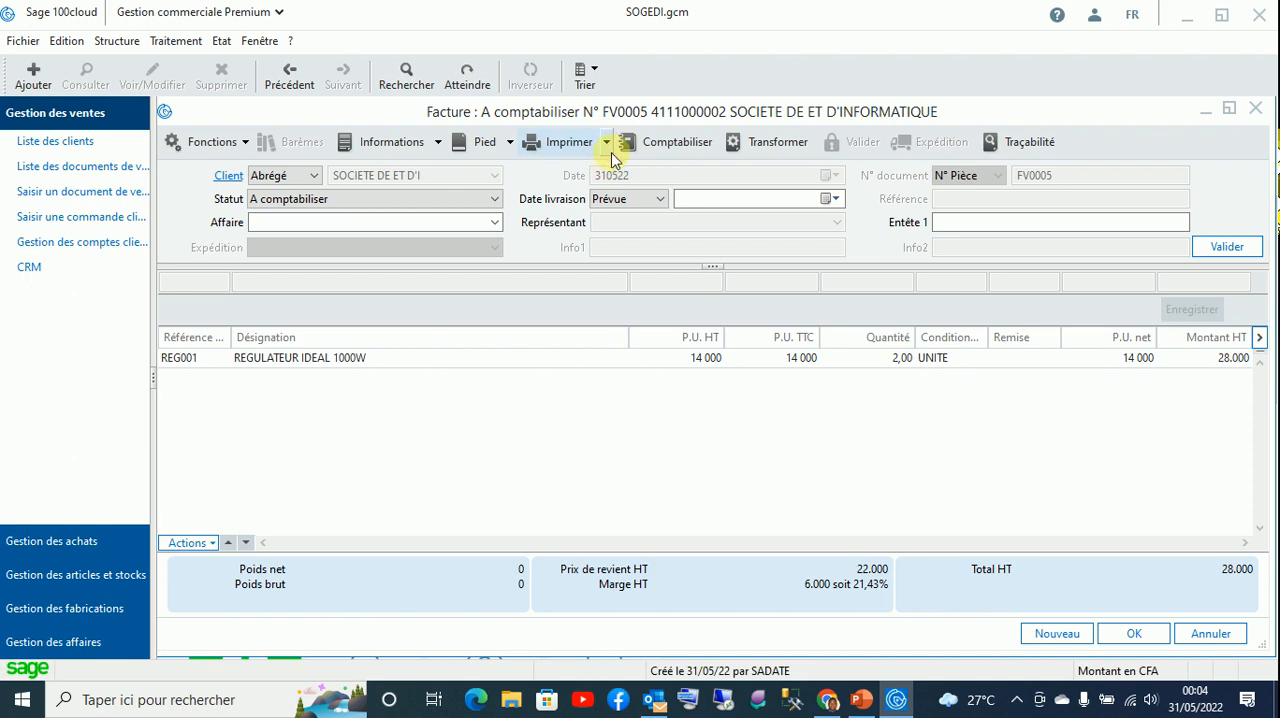
left_click(606, 146)
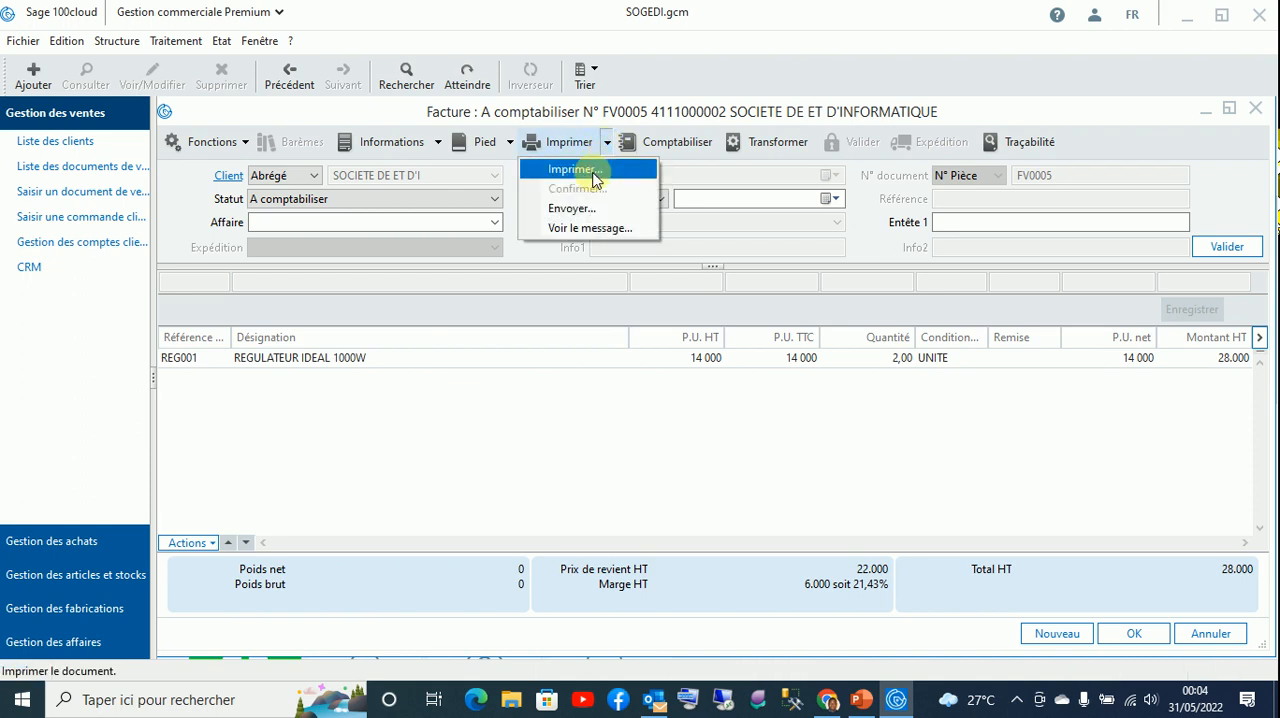
left_click(572, 208)
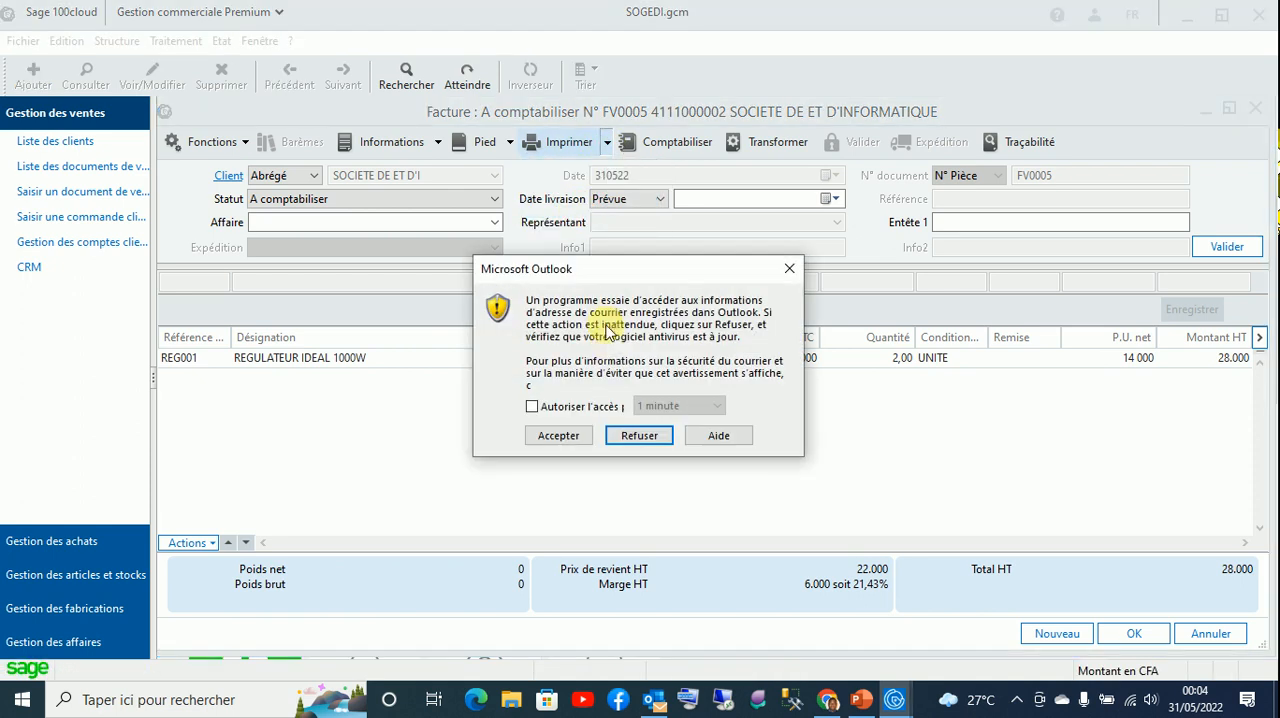
left_click(584, 409)
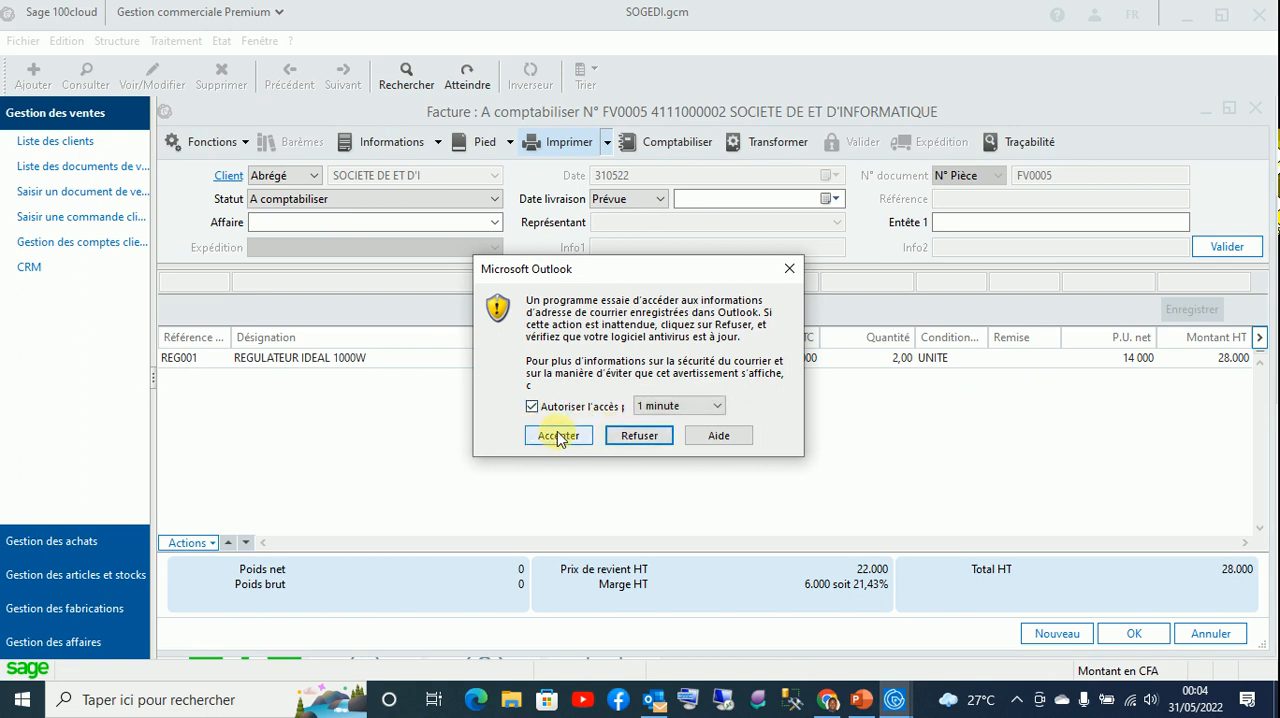
left_click(662, 406)
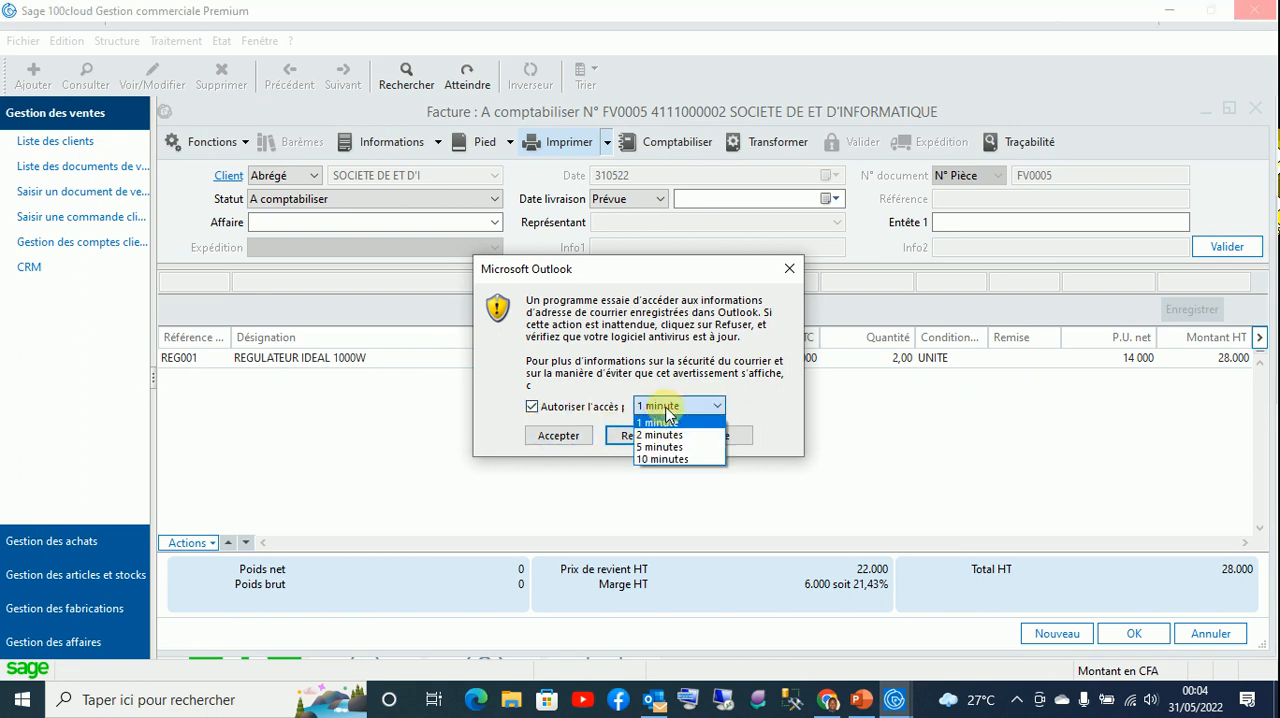
left_click(662, 421)
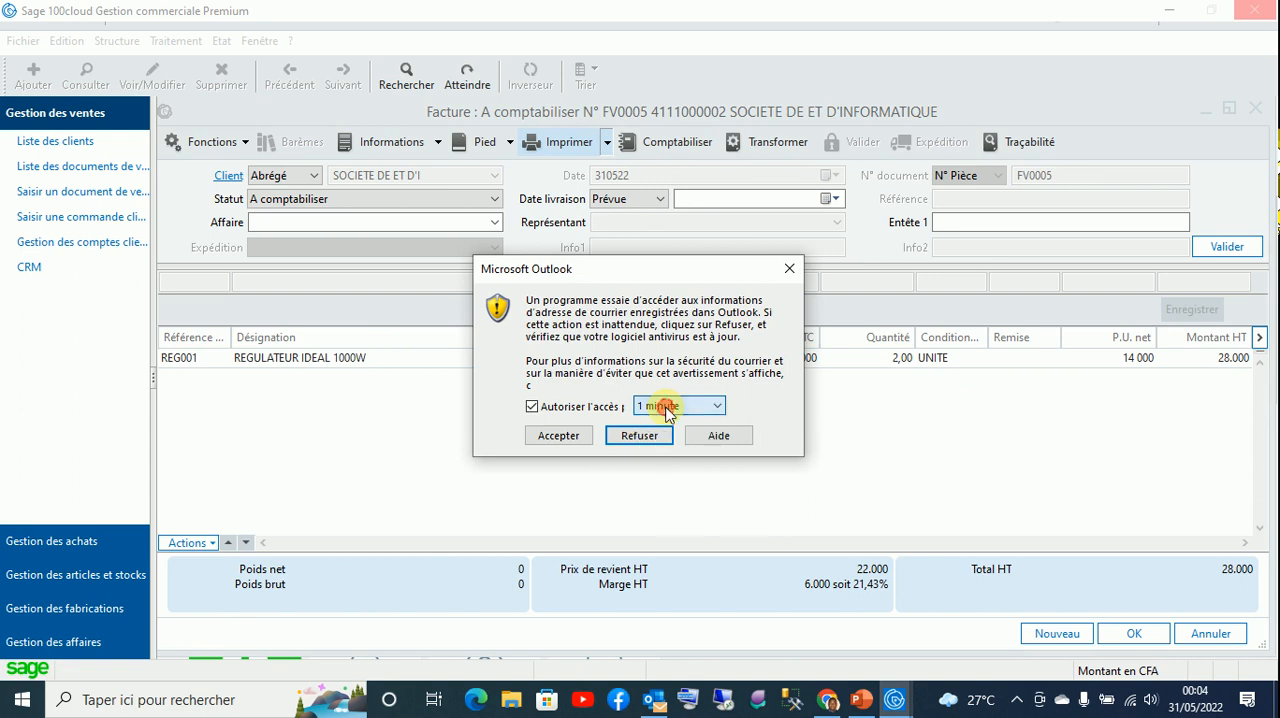
left_click(558, 435)
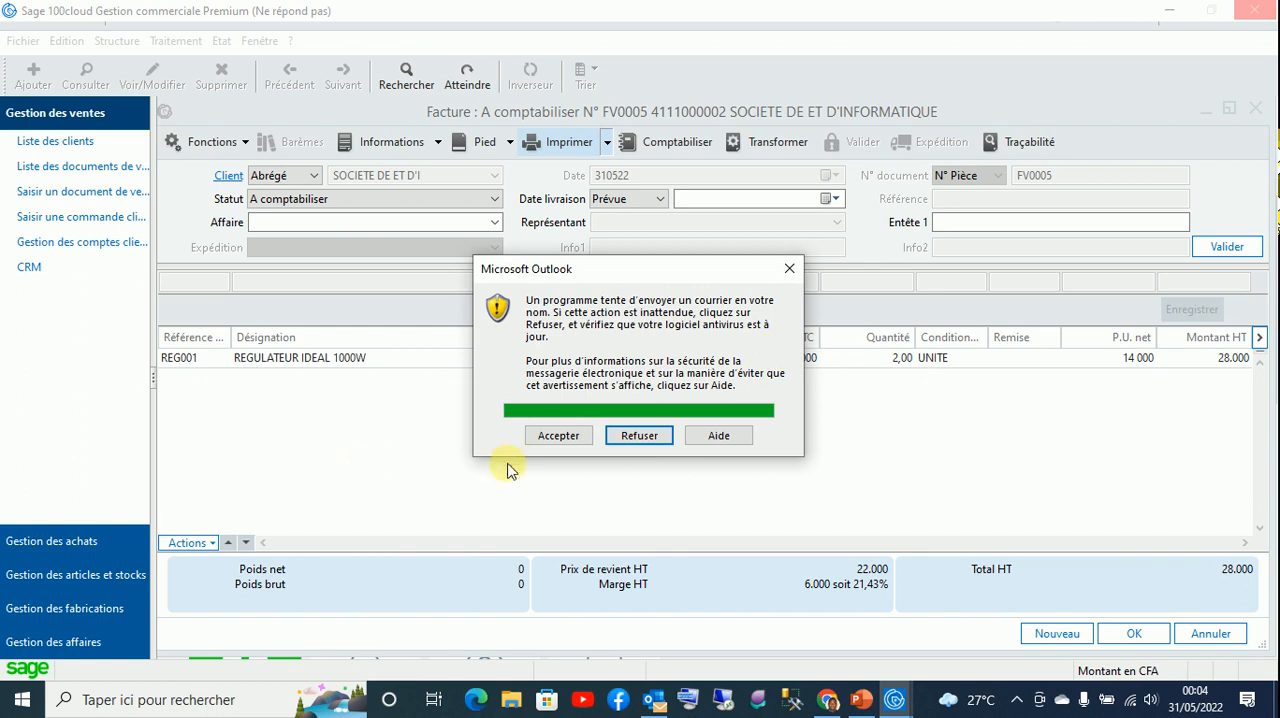
left_click(536, 435)
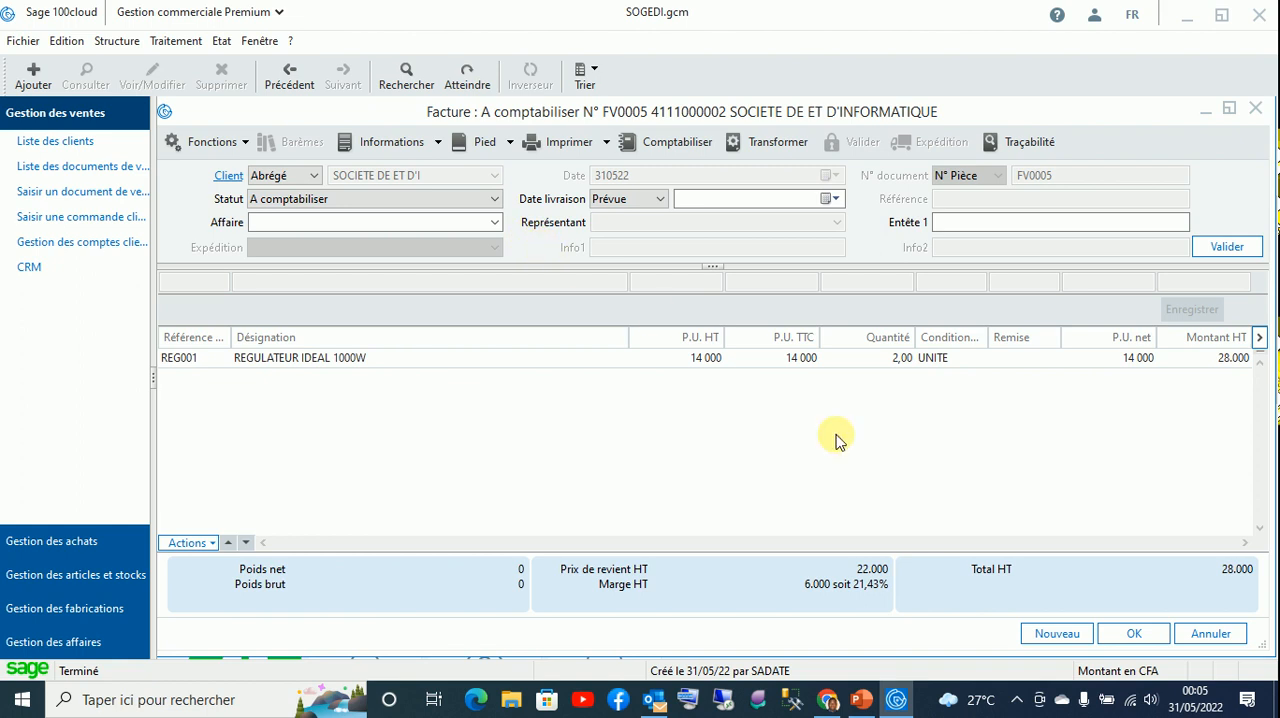
- Close the invoice and the sales documents list, and preview the Livre d'inventaire report for all articles
left_click(1140, 638)
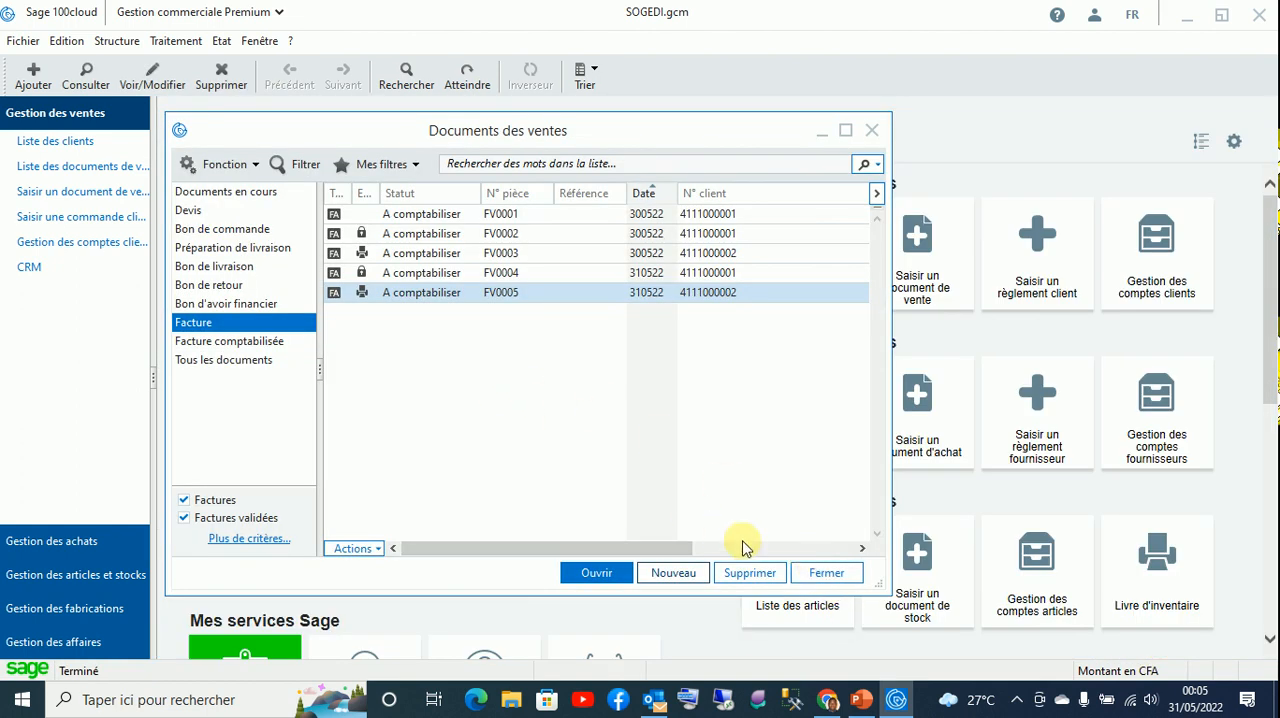
left_click(826, 573)
left_click(221, 41)
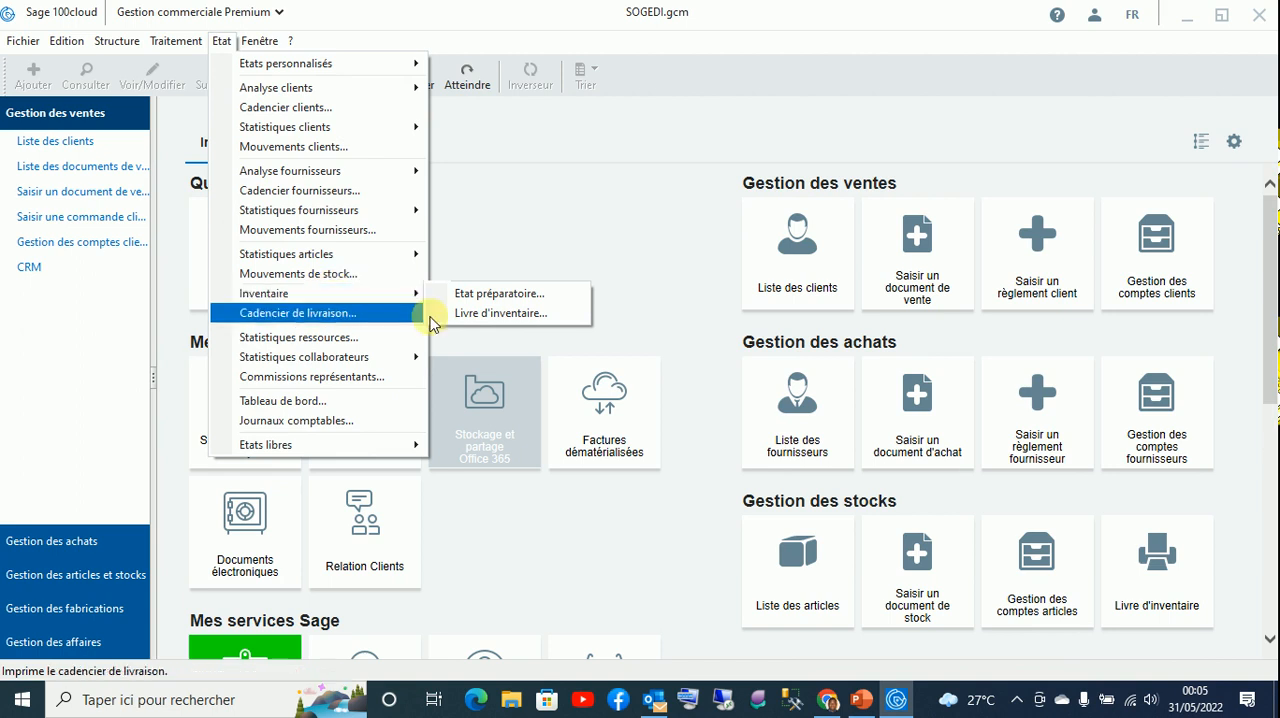
left_click(467, 314)
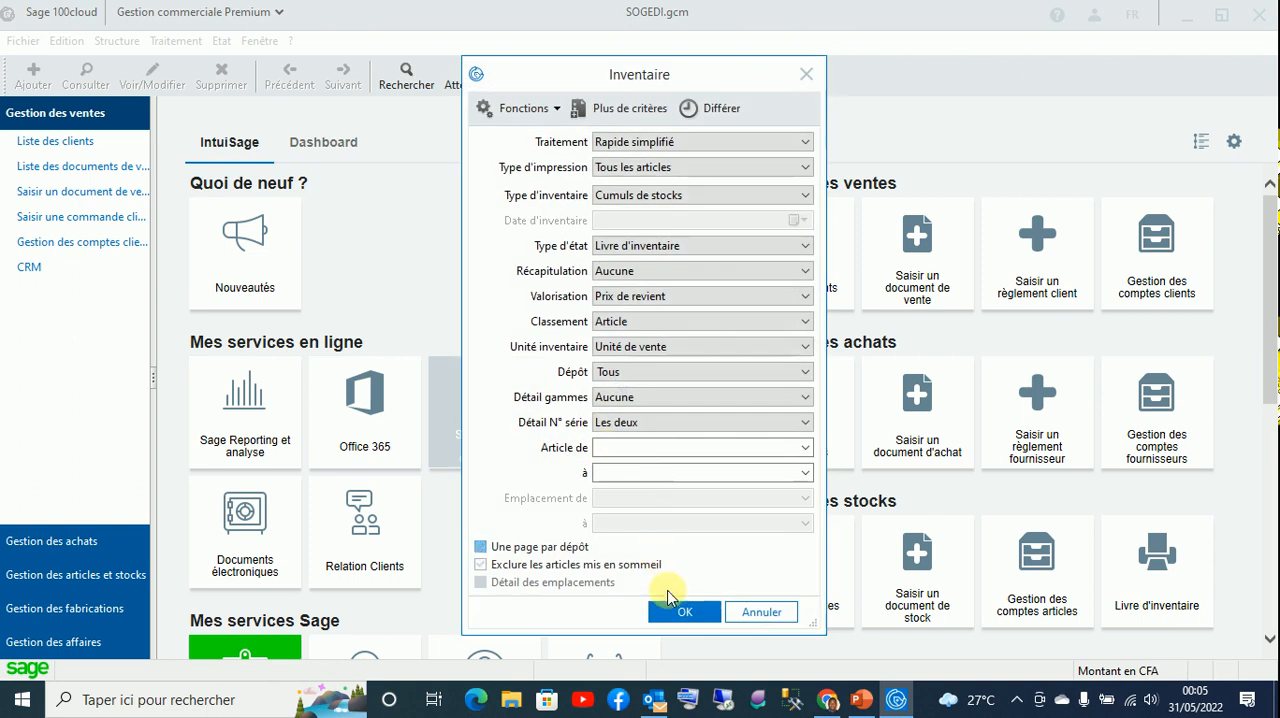
left_click(681, 610)
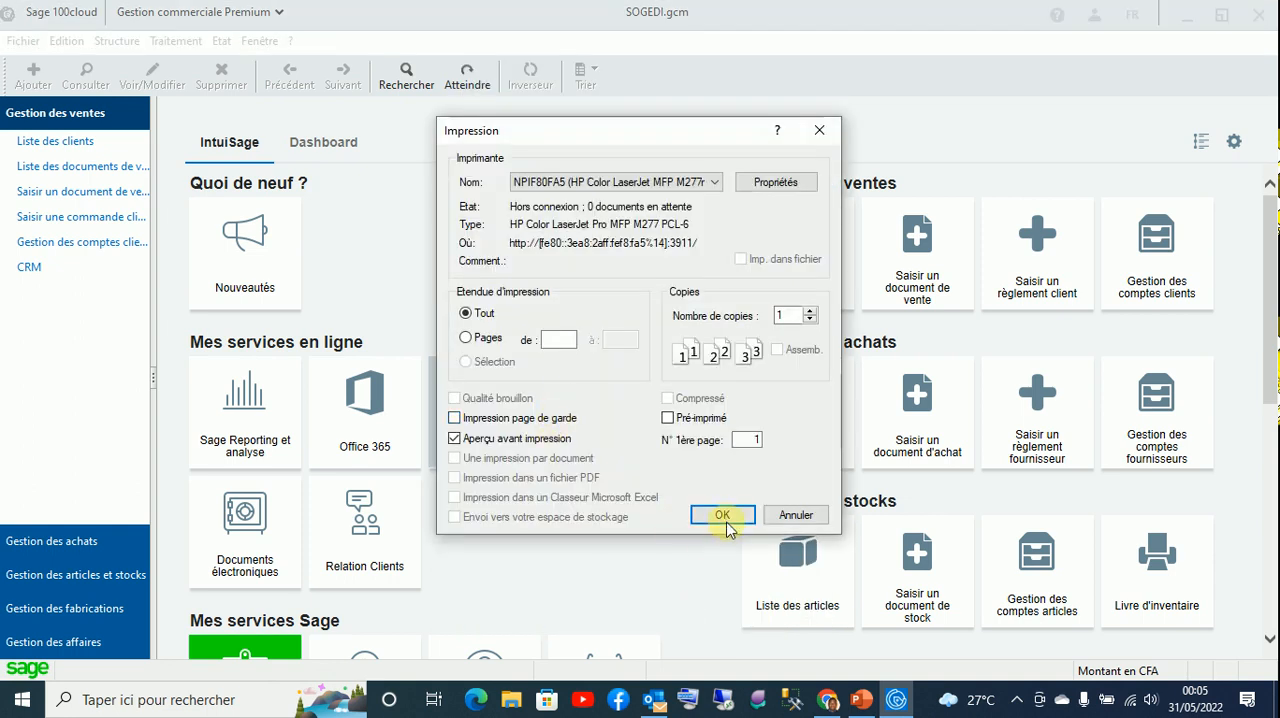
left_click(722, 516)
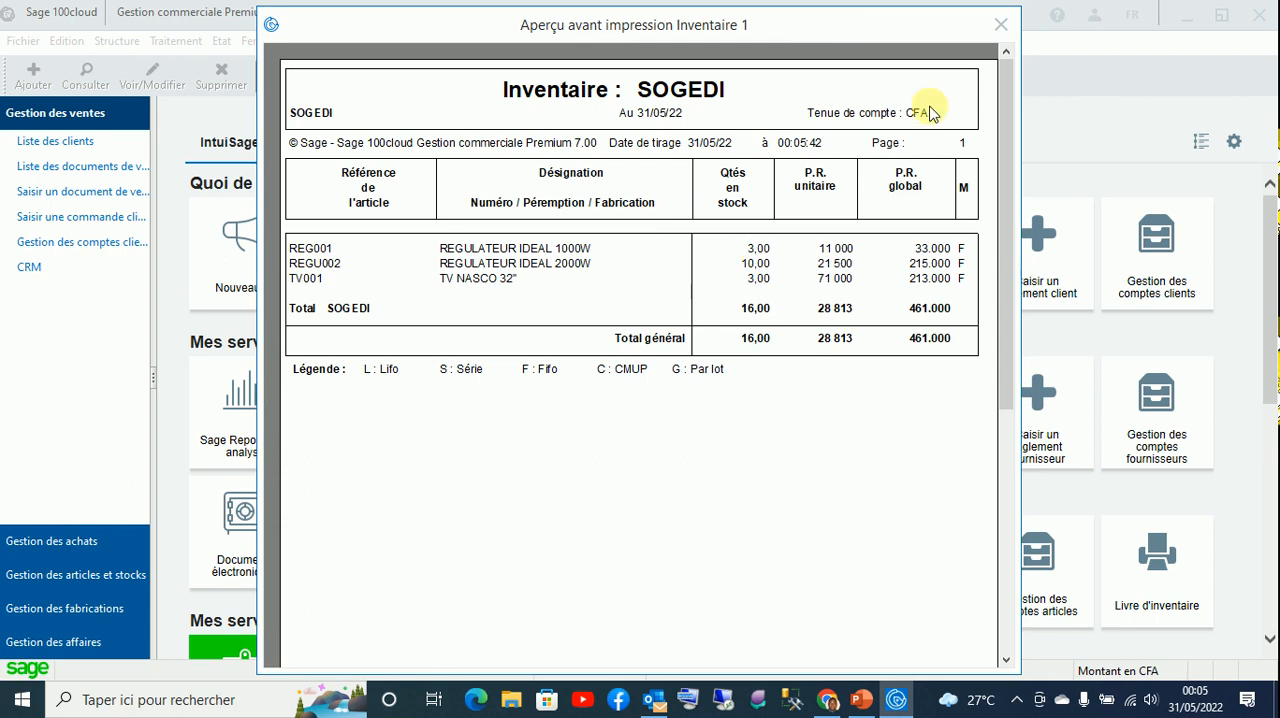
left_click(1000, 23)
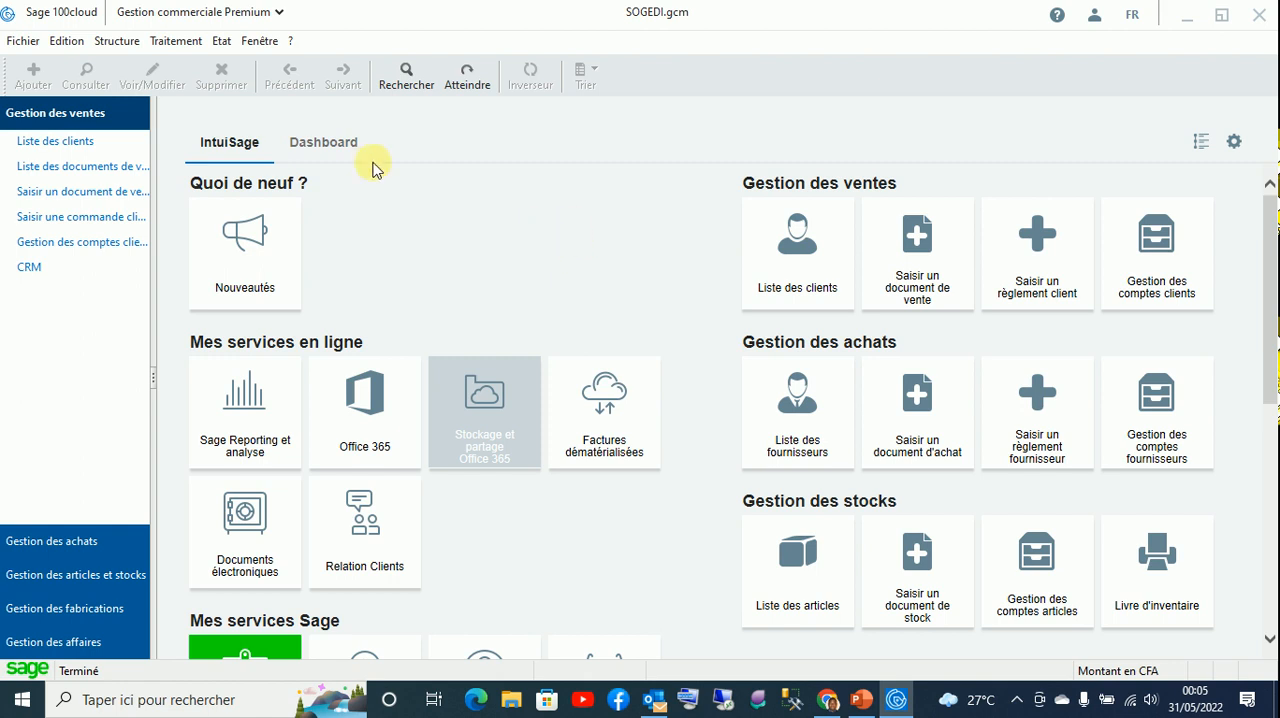
- Check the contact details, including the e-mail field, in the client record of SOCIETE DE ET D'INFORMATIQUE
left_click(112, 41)
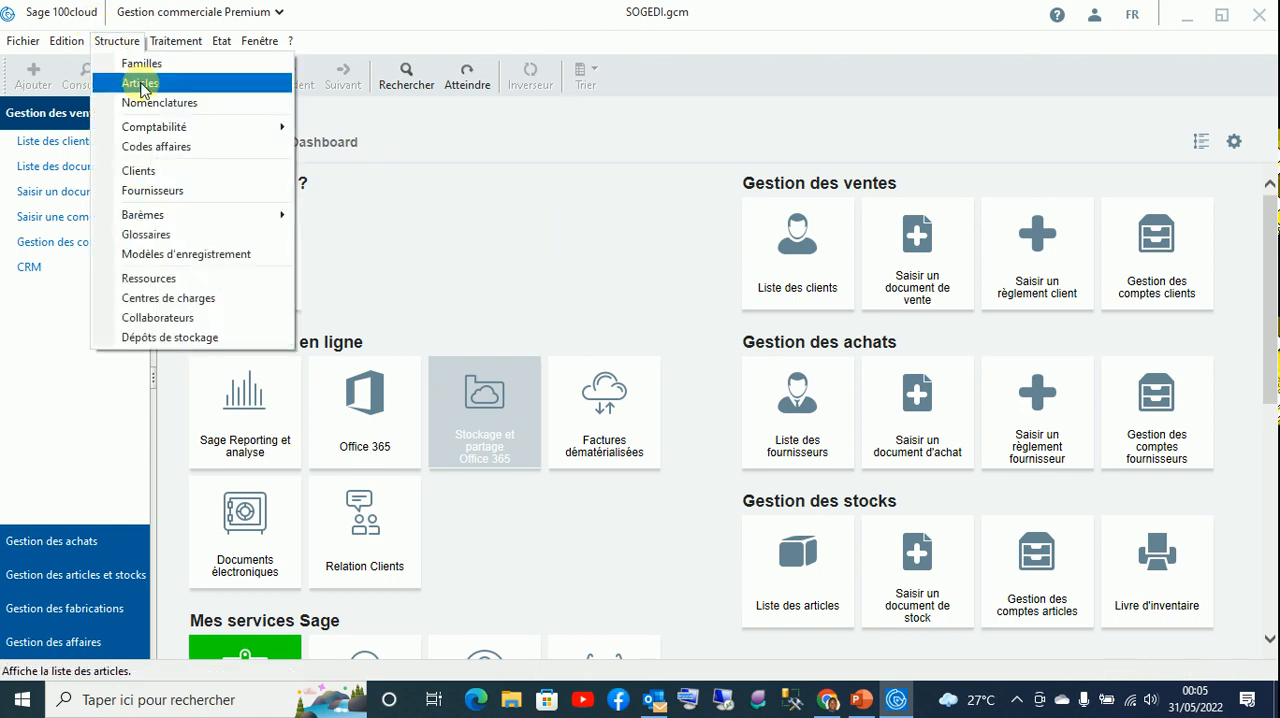
left_click(141, 170)
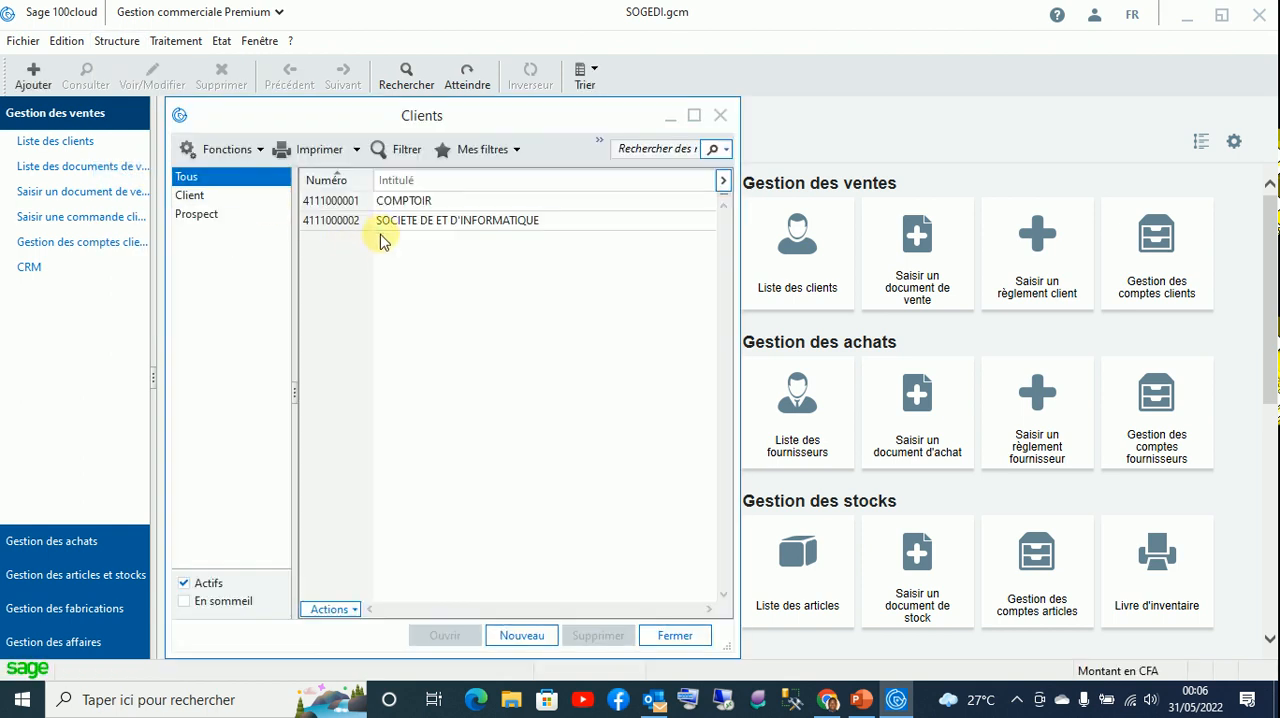
double_click(388, 222)
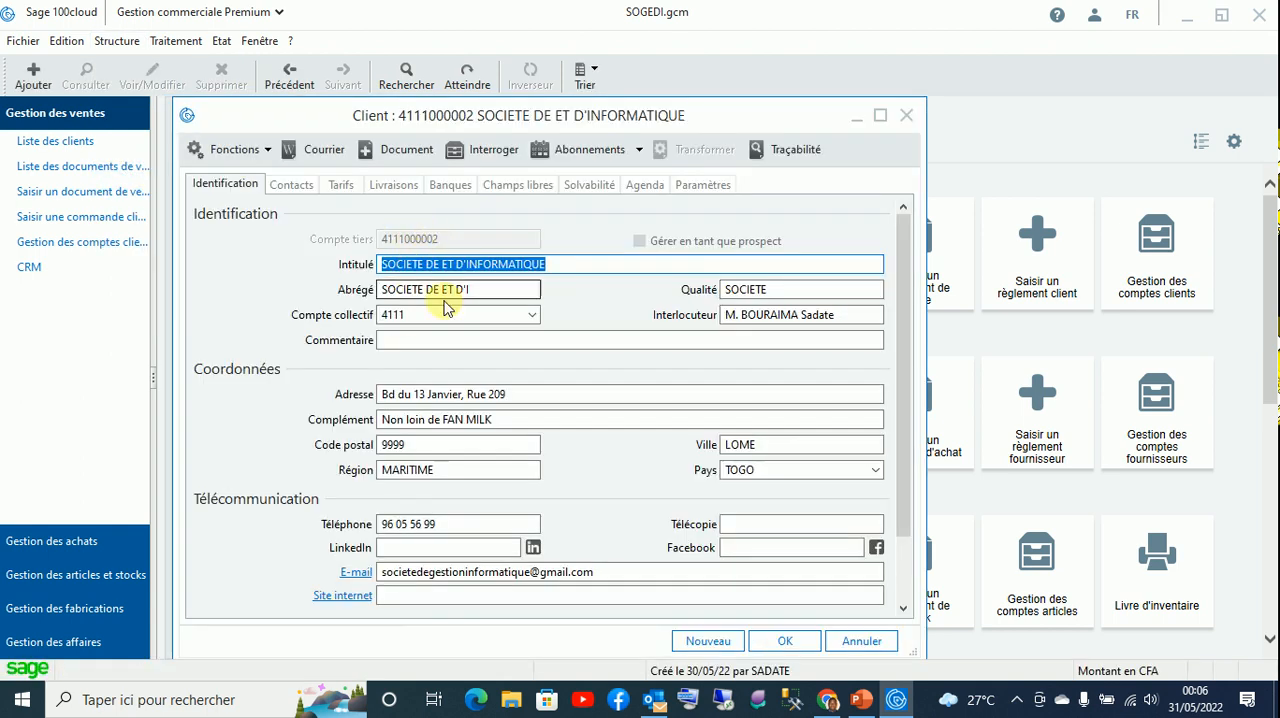
scroll(470, 520, "down", 2)
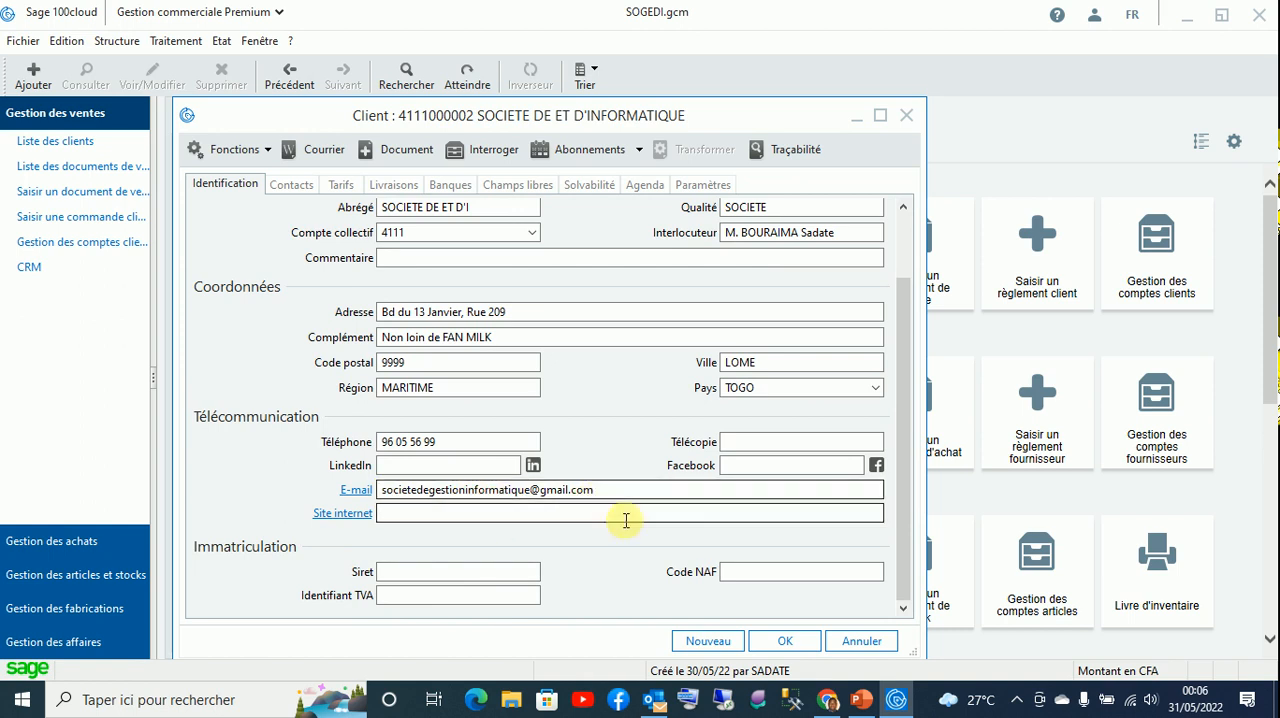
left_click(785, 640)
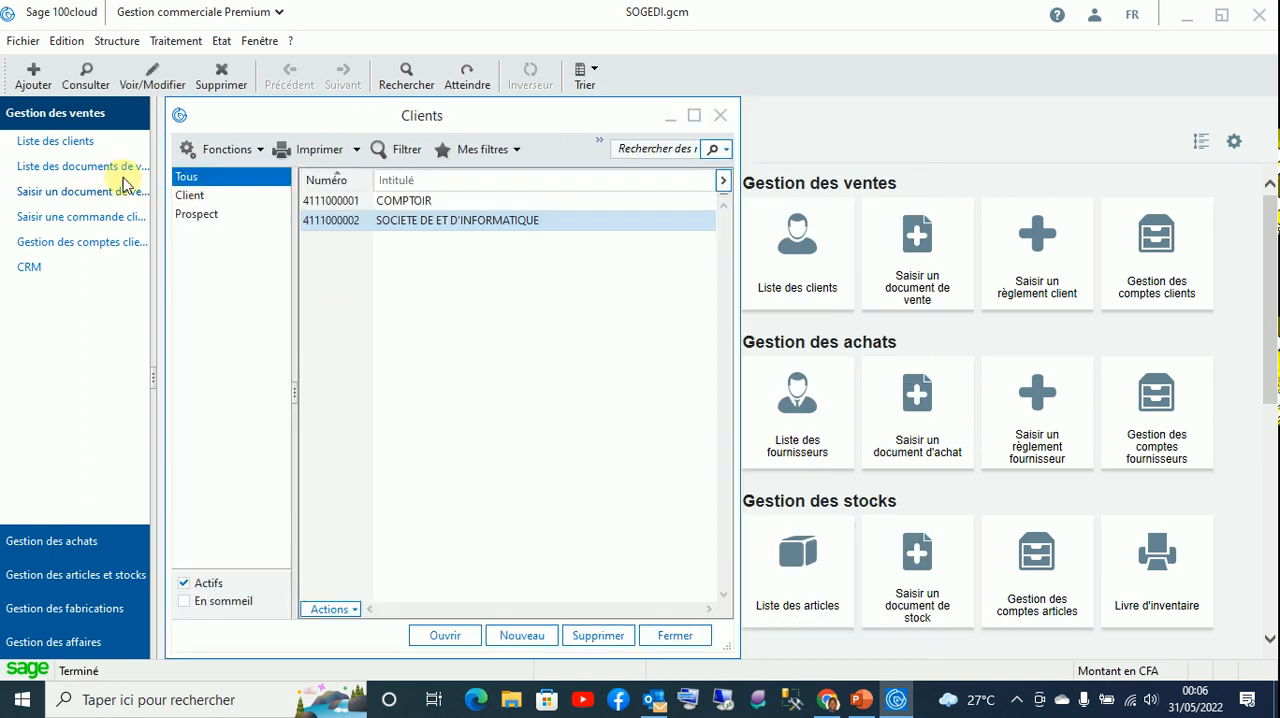
- Check the identification and contact details of the company SOGEDI in the company parameters
left_click(24, 42)
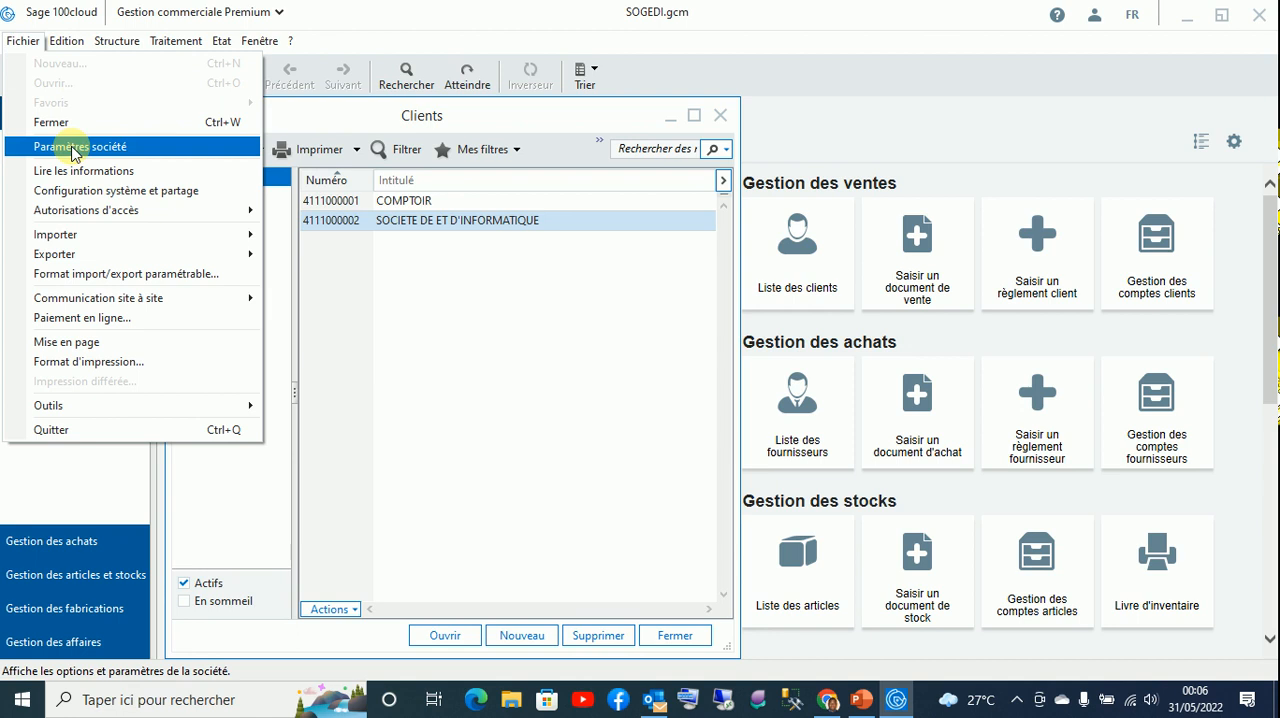
left_click(75, 147)
left_click(243, 195)
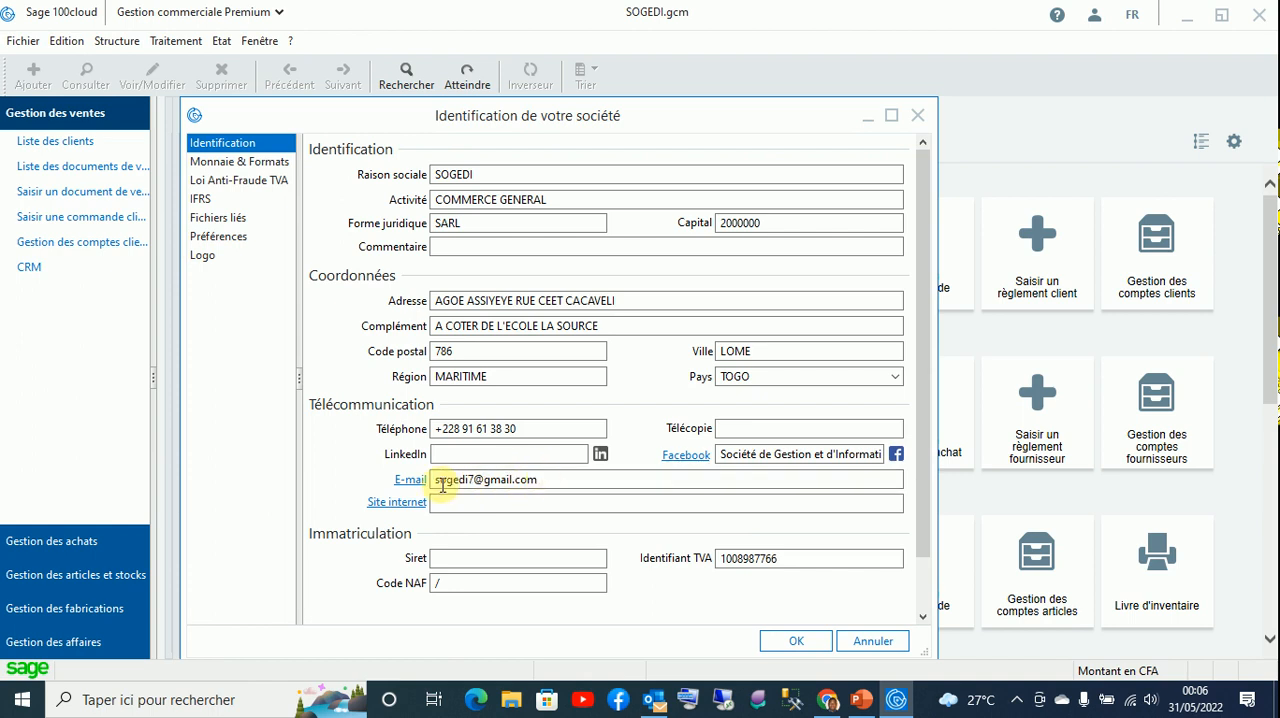
left_click(796, 641)
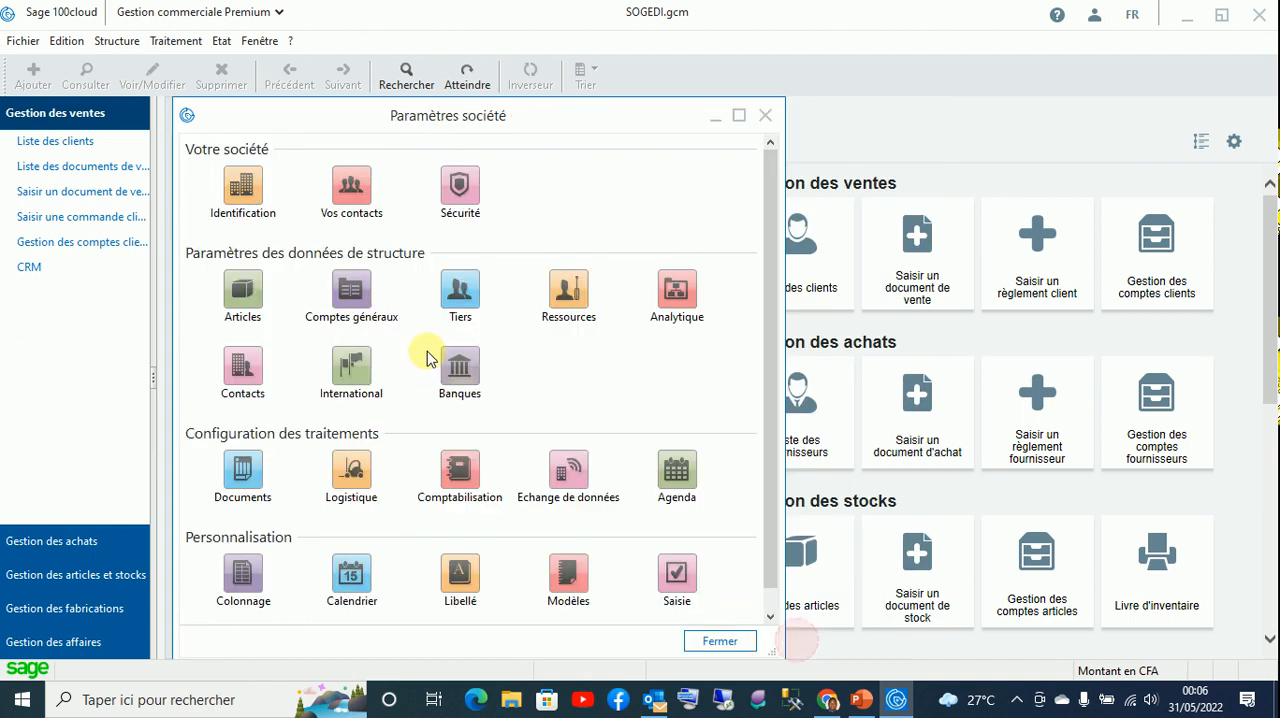
- Recheck the client record of SOCIETE DE ET D'INFORMATIQUE, and close the clients list and the company parameters
left_click(50, 142)
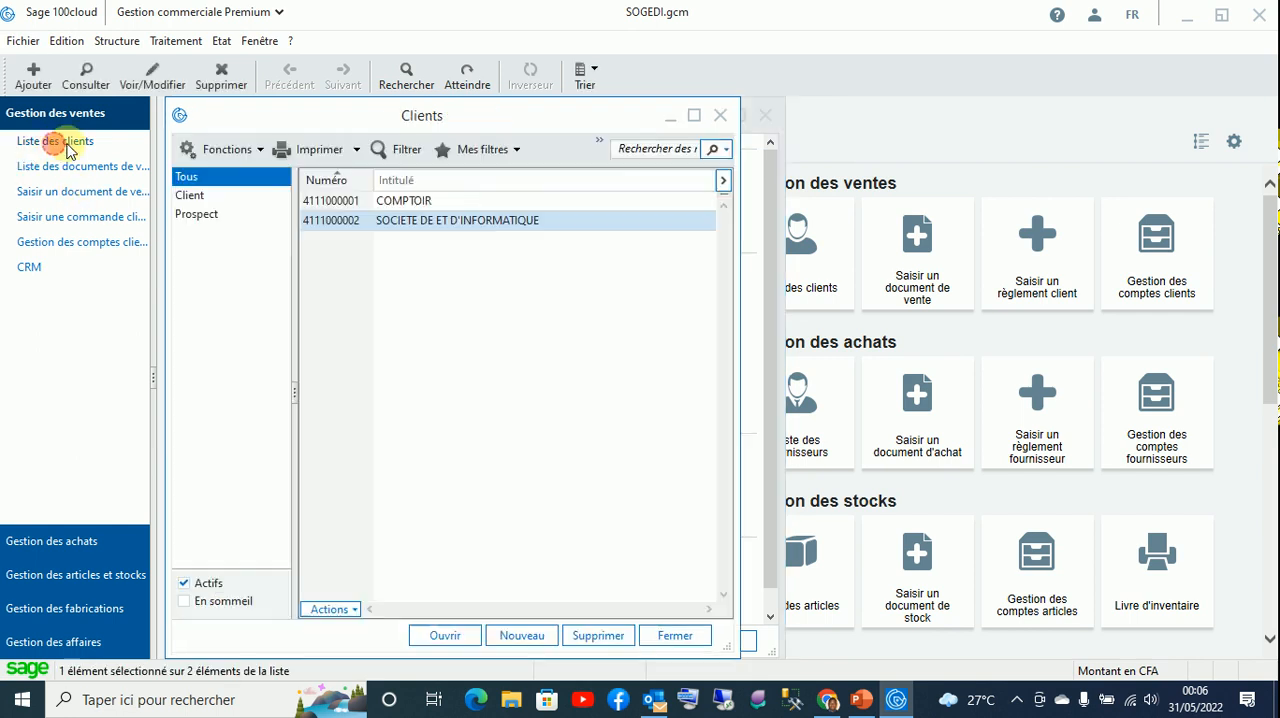
double_click(357, 222)
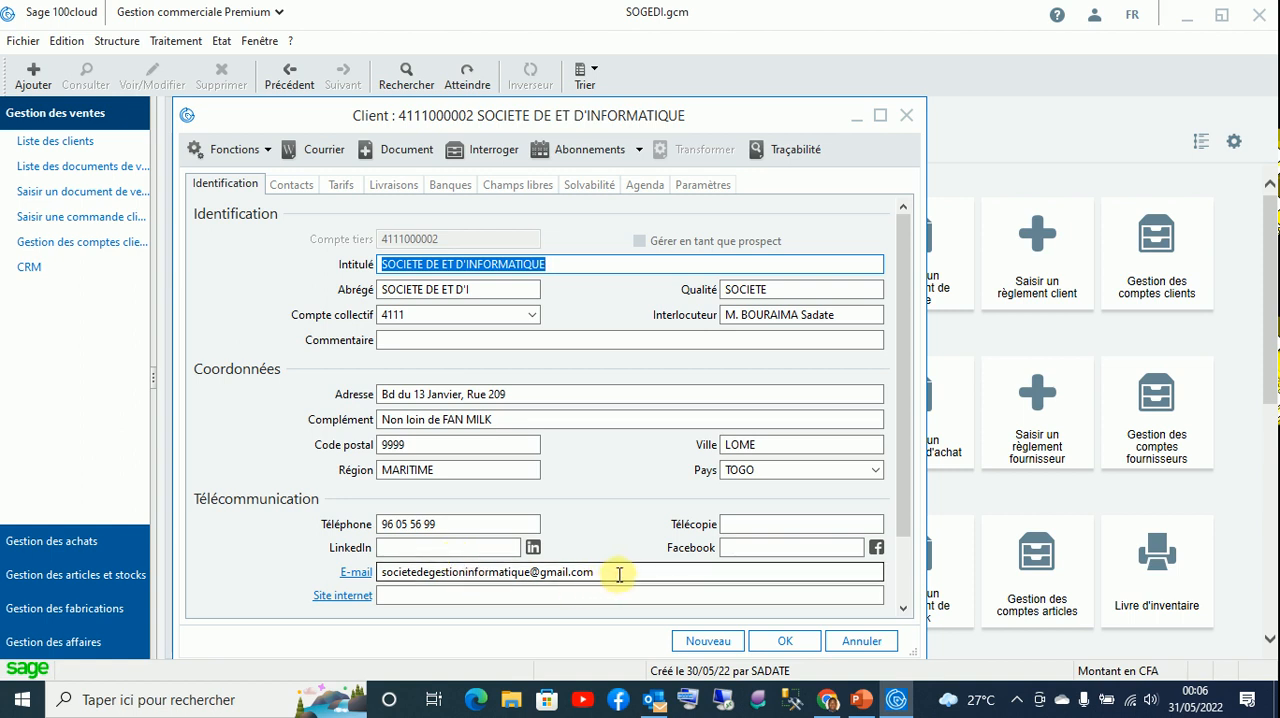
left_click(783, 645)
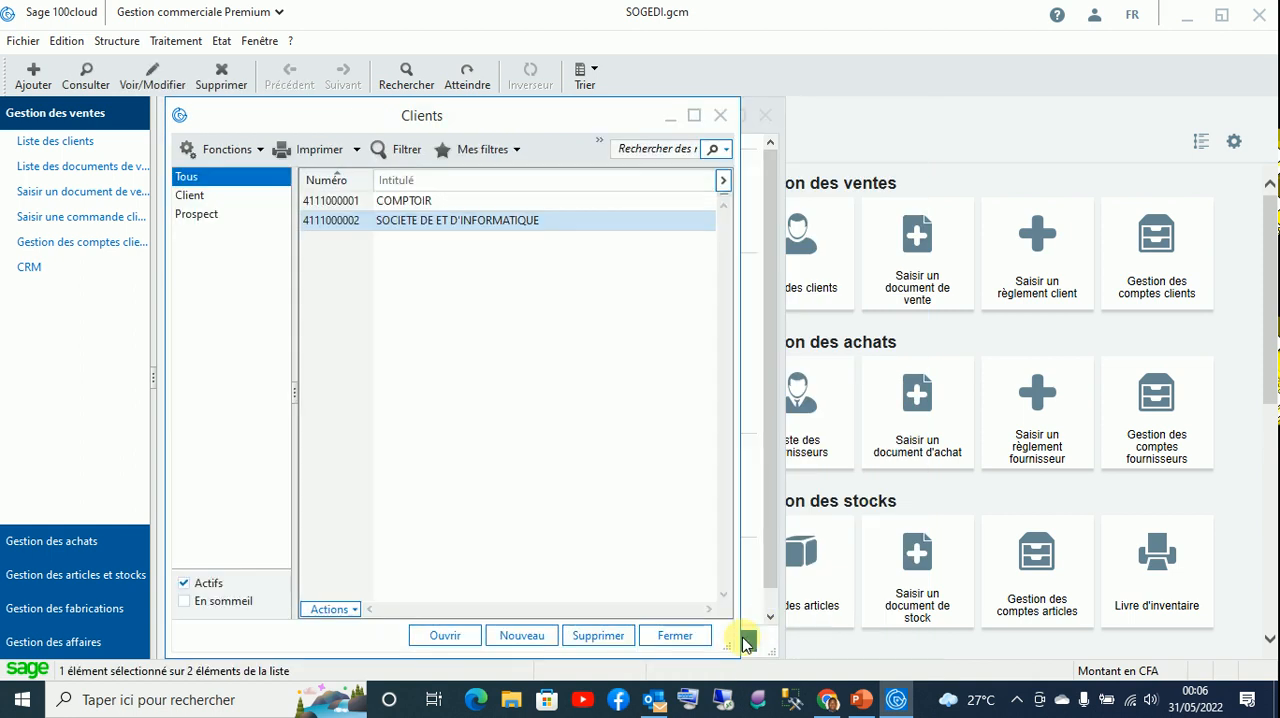
left_click(708, 641)
left_click(703, 641)
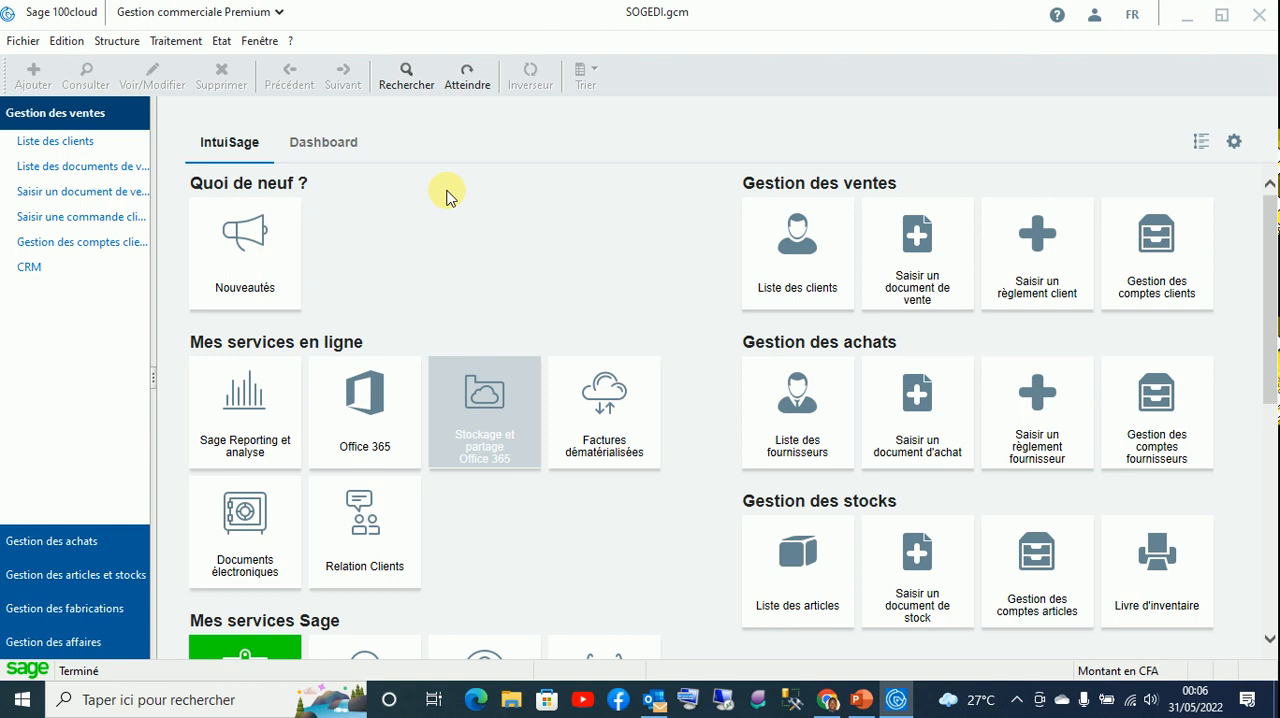
- View the CA commercial on the dashboard in units over 3 months and examine its chart and table
left_click(324, 146)
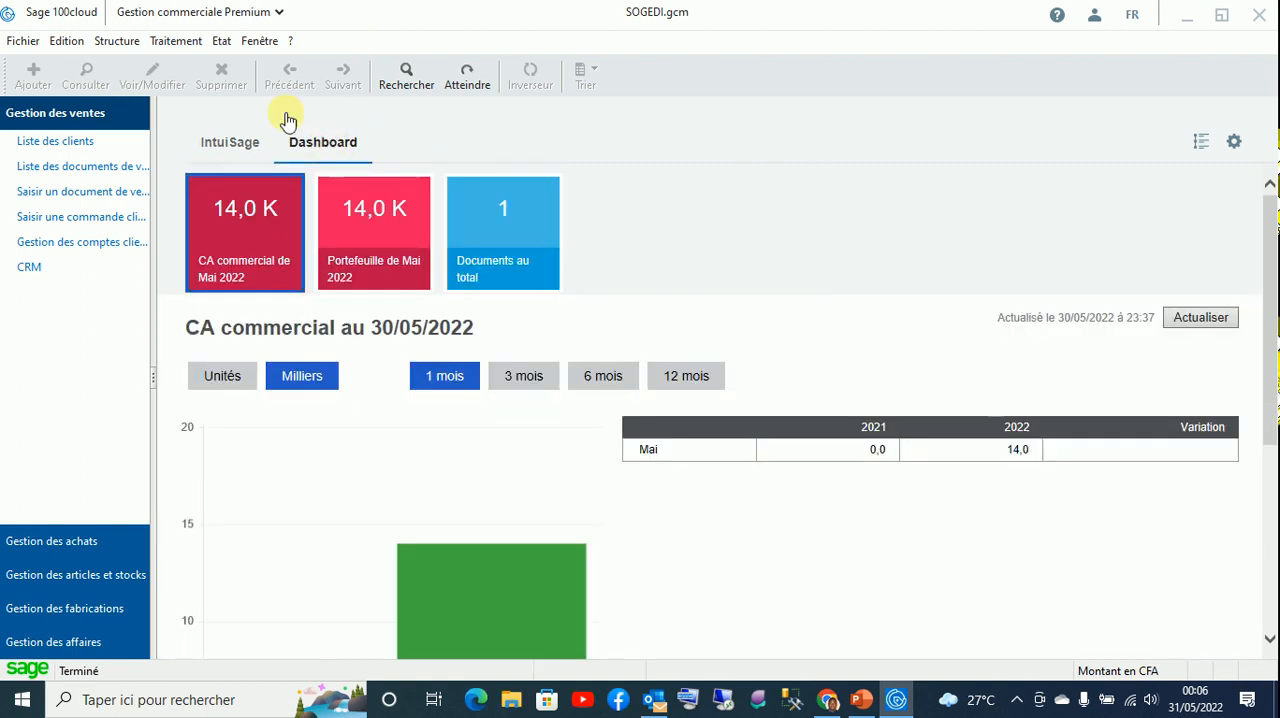
left_click(226, 386)
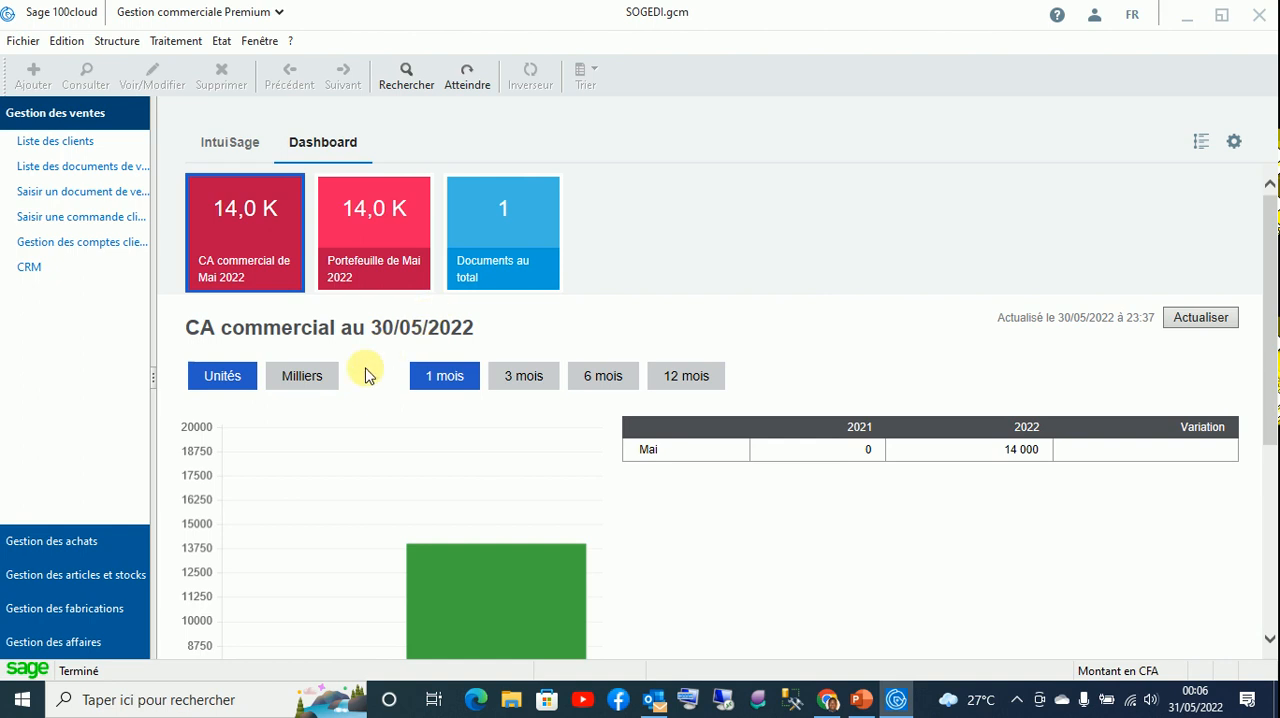
left_click(505, 376)
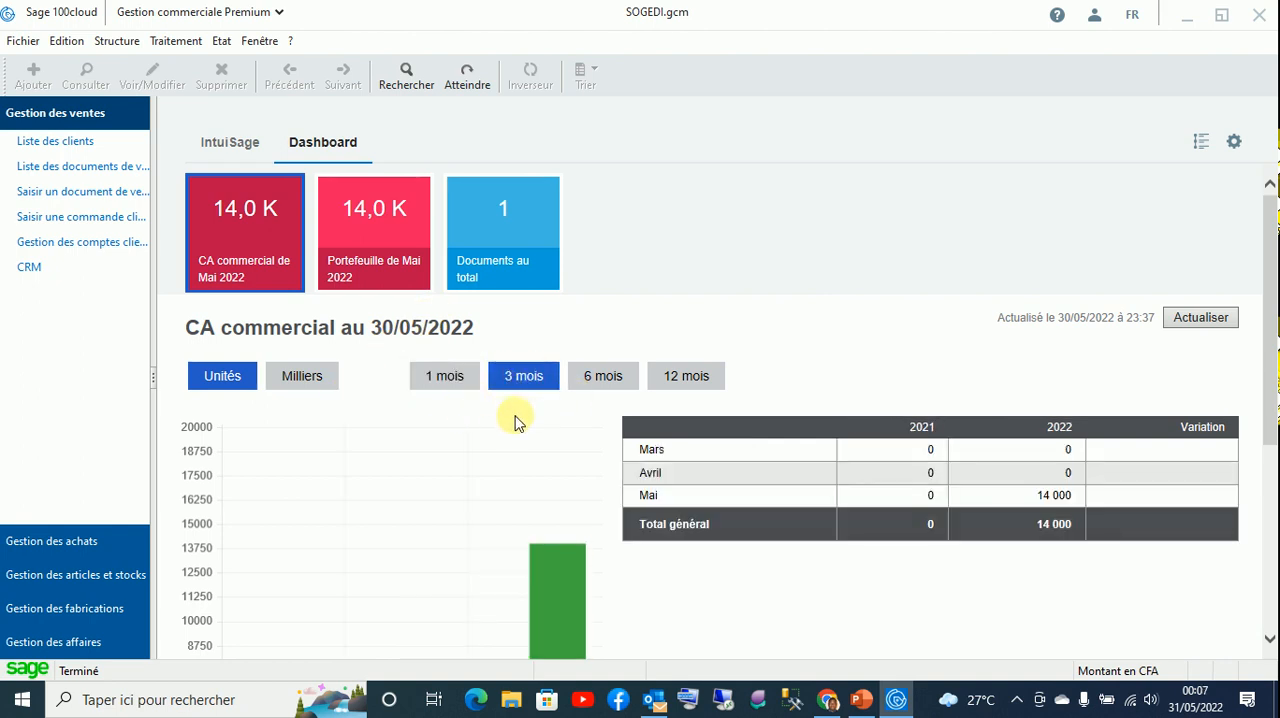
scroll(513, 420, "down", 3)
scroll(513, 420, "up", 3)
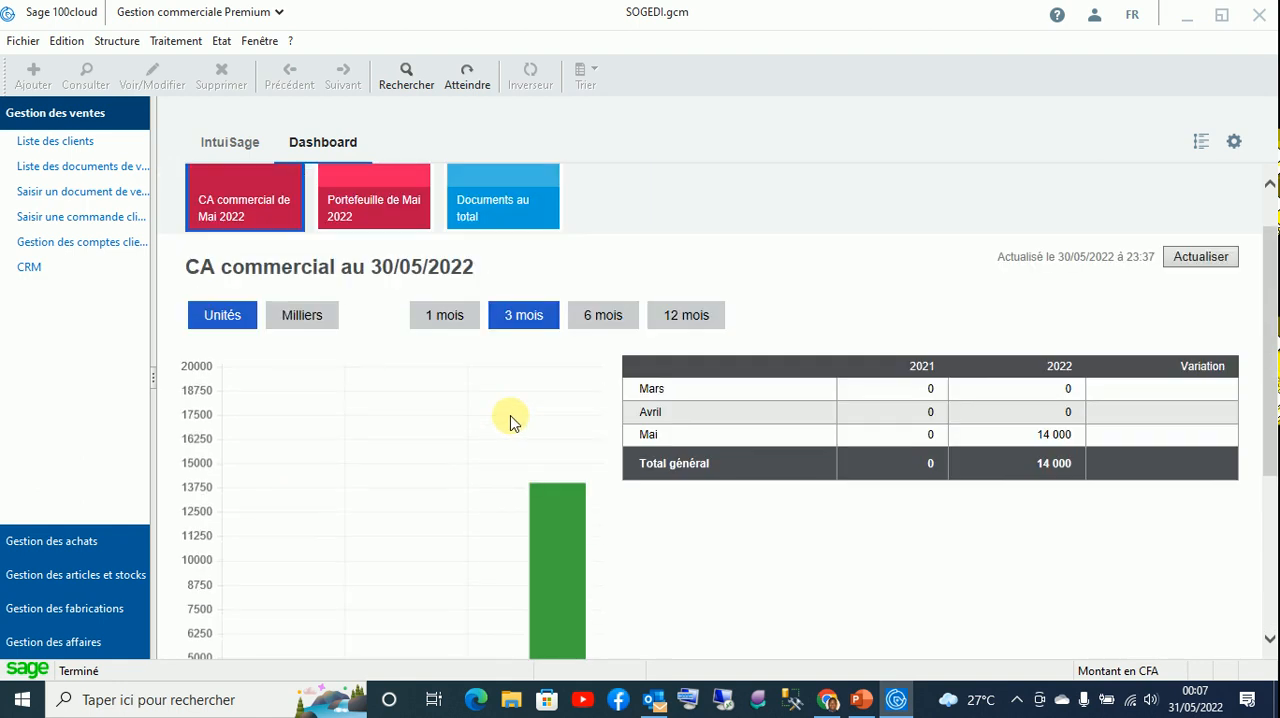
scroll(430, 240, "up", 1)
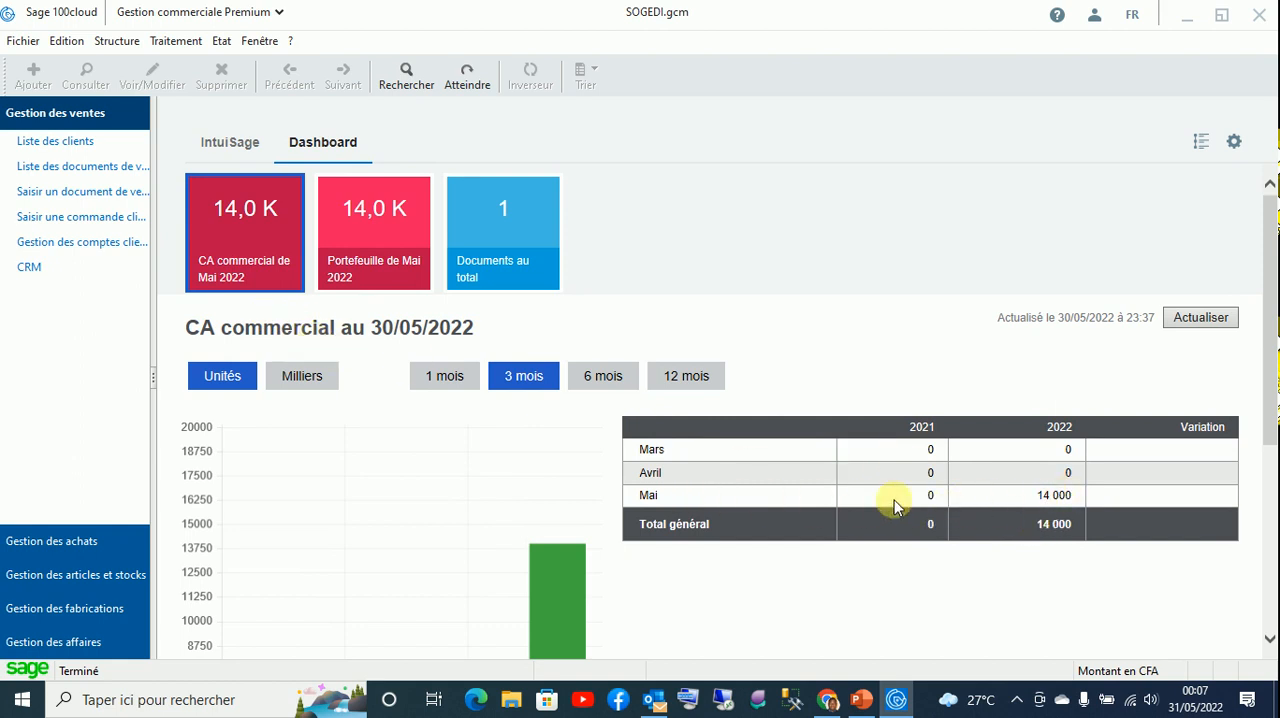
- View the Portefeuille de Mai 2022 in units and the breakdown of documents by type
left_click(376, 262)
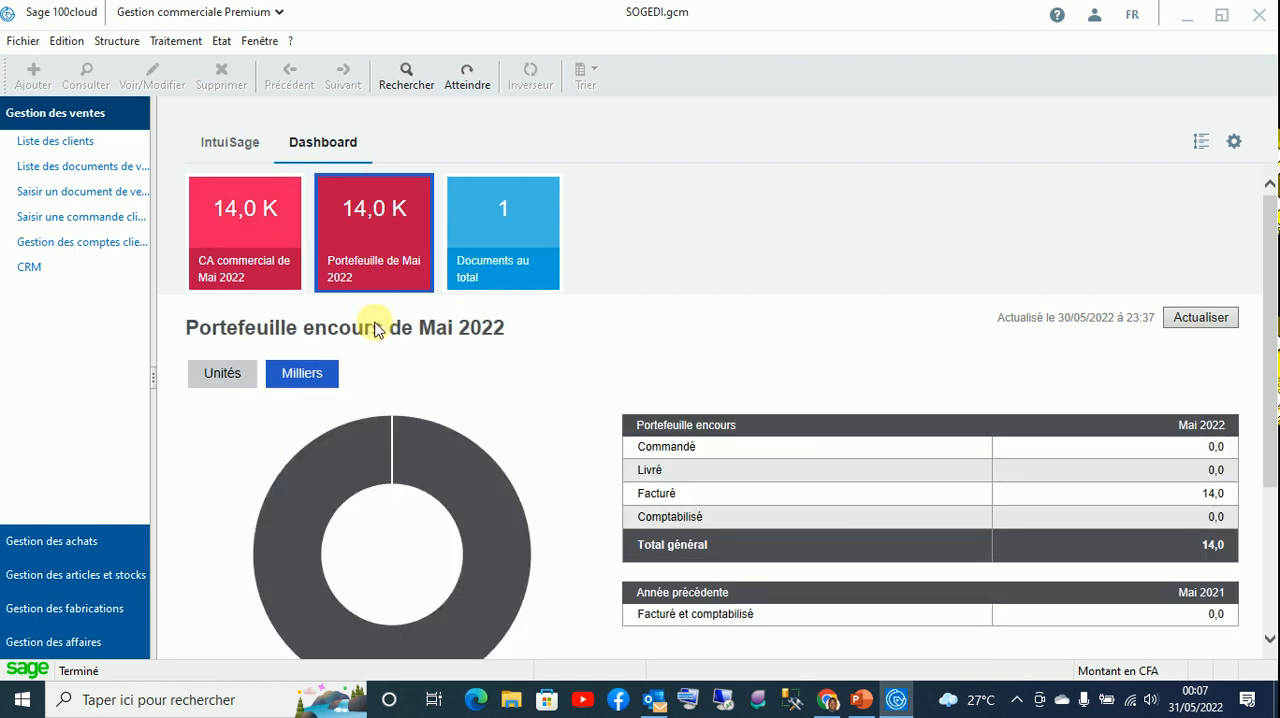
left_click(212, 382)
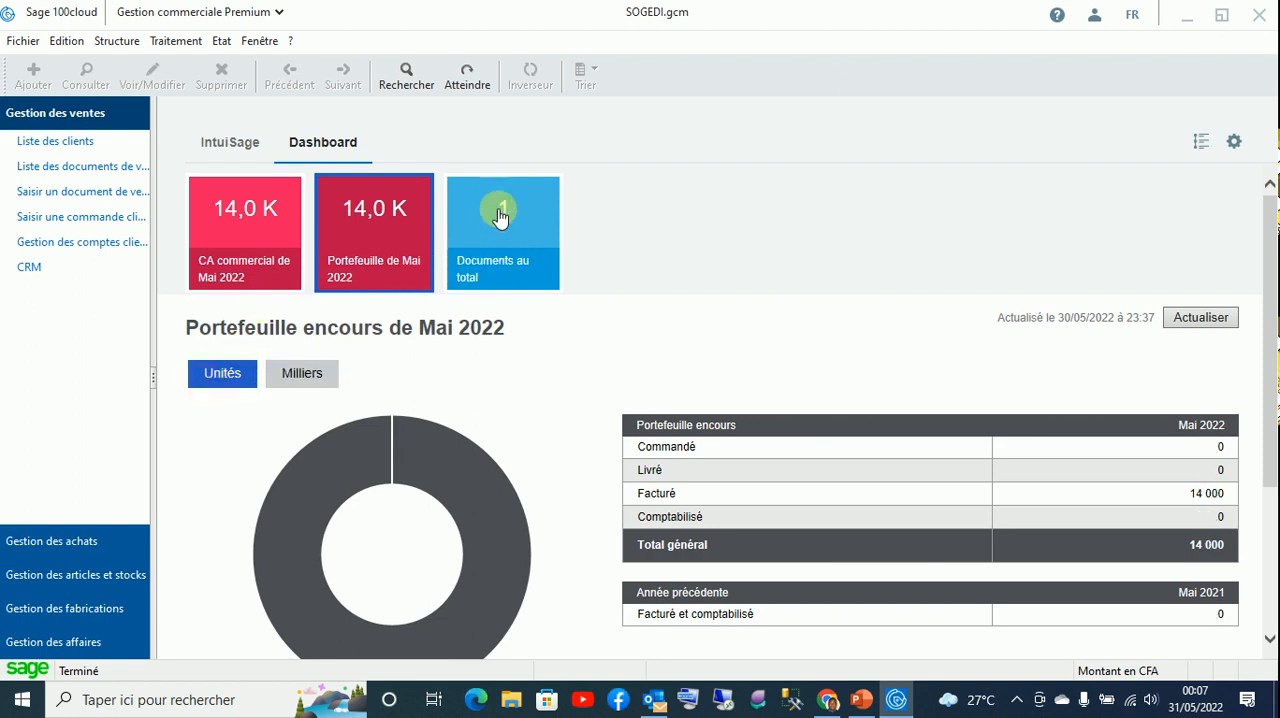
left_click(507, 247)
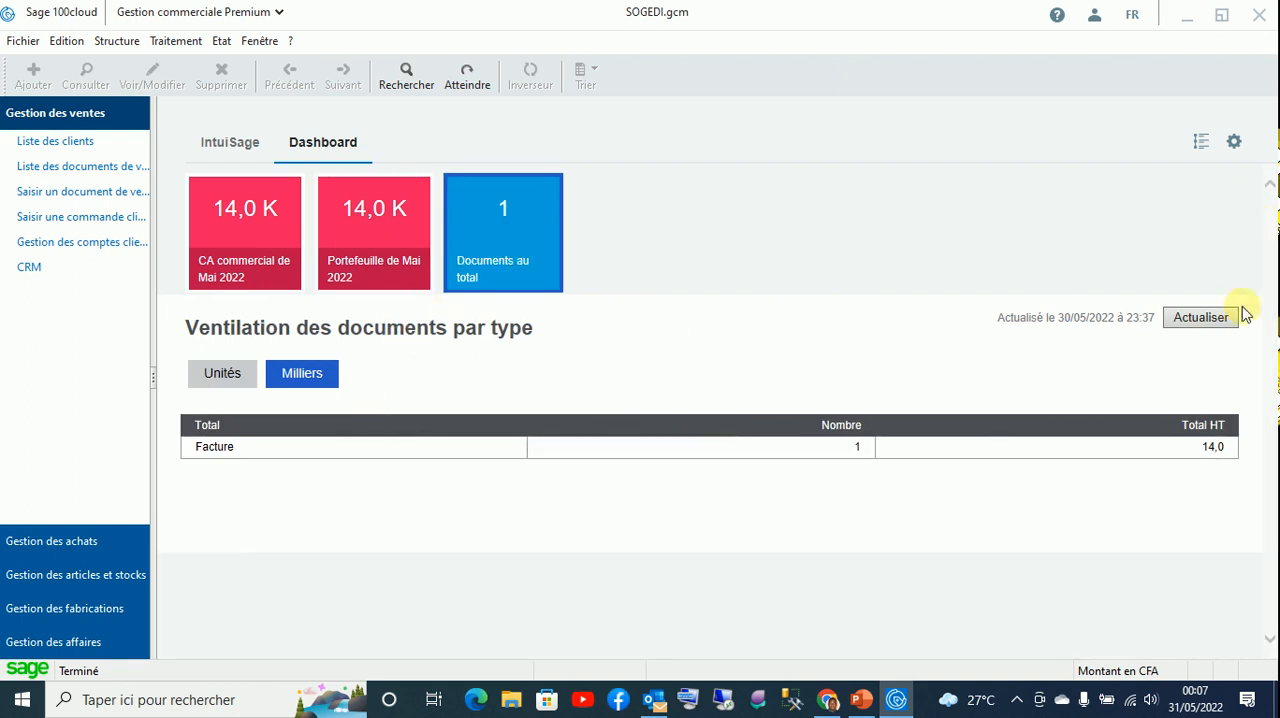
- Refresh the dashboard data and examine the CA commercial over 12 months in units
left_click(1210, 320)
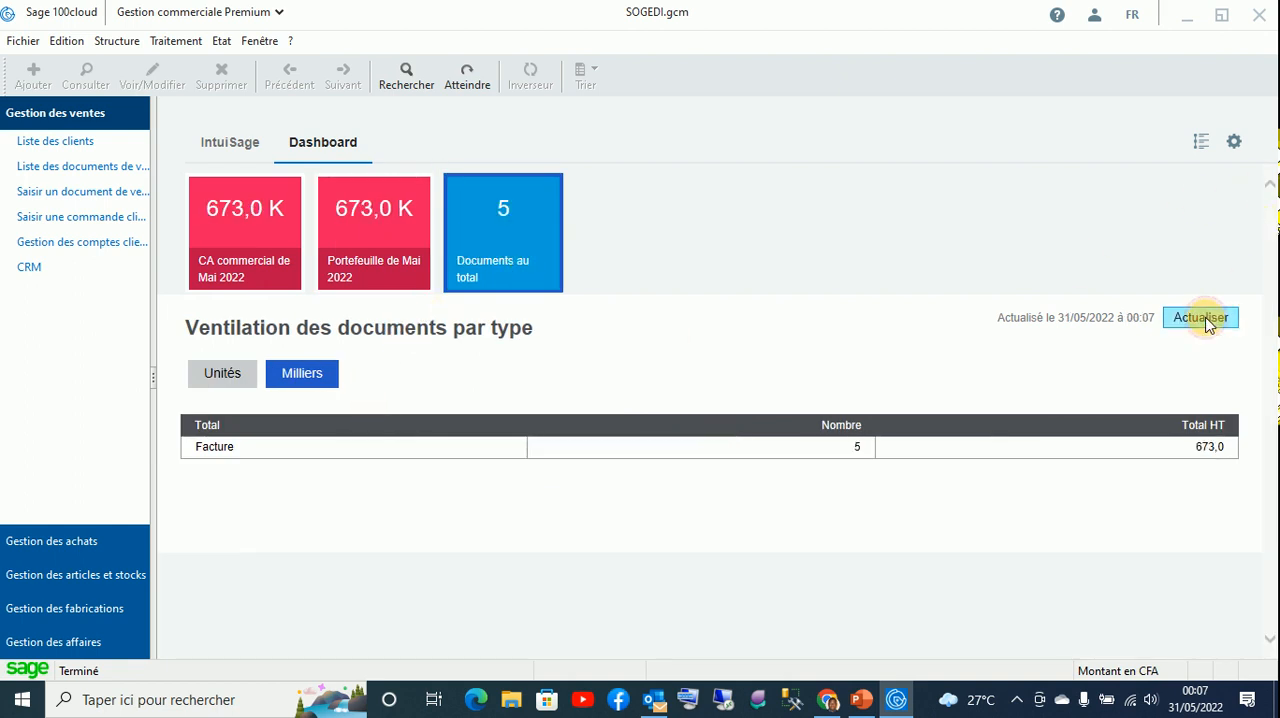
left_click(256, 215)
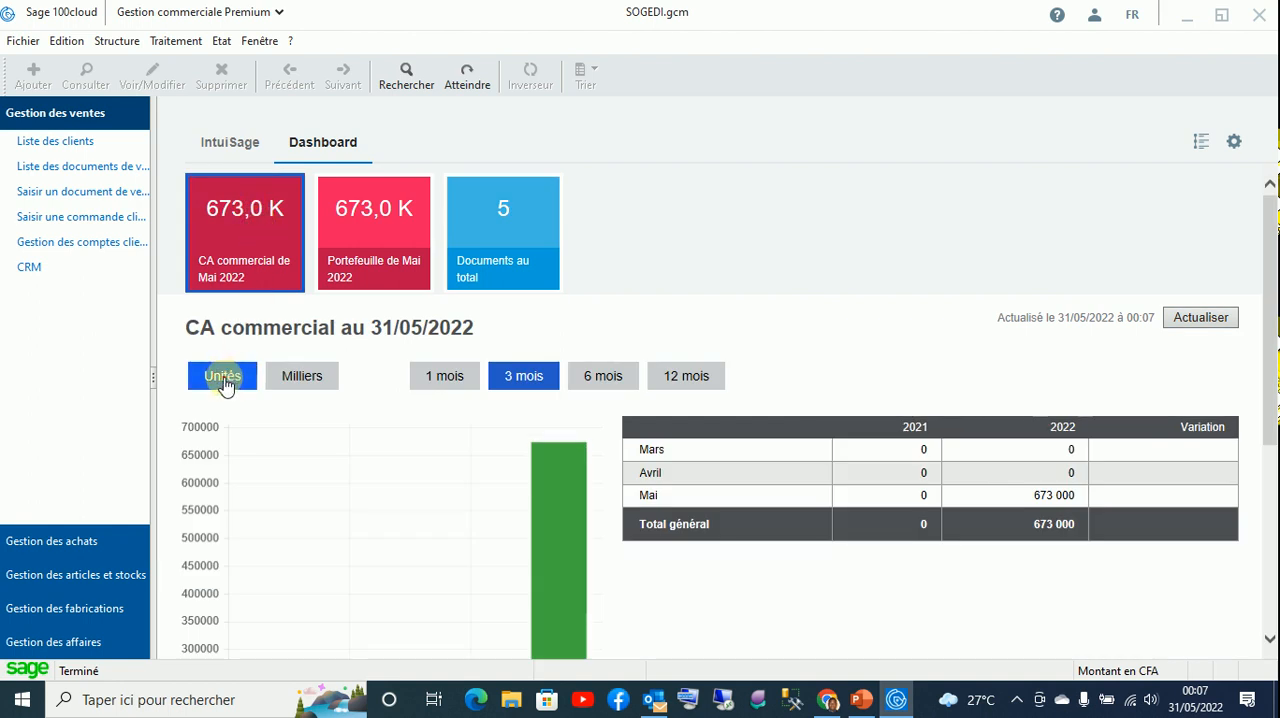
scroll(649, 459, "down", 3)
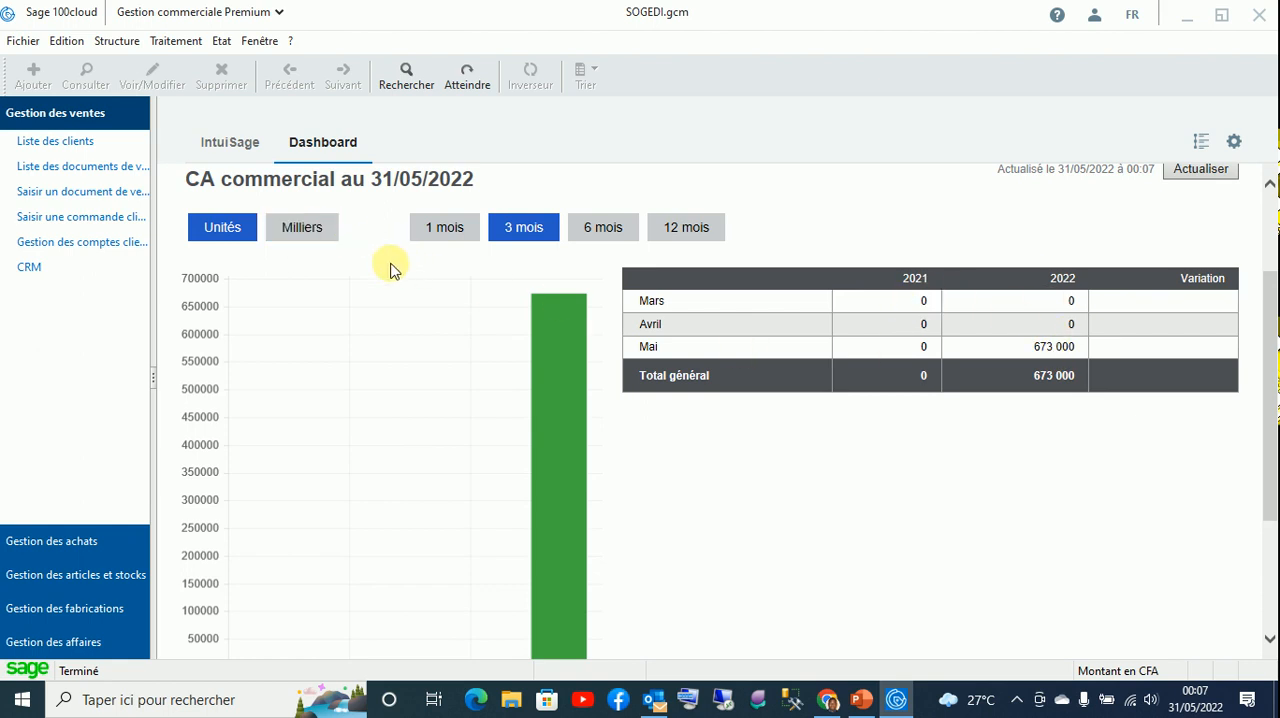
scroll(395, 275, "up", 2)
left_click(601, 386)
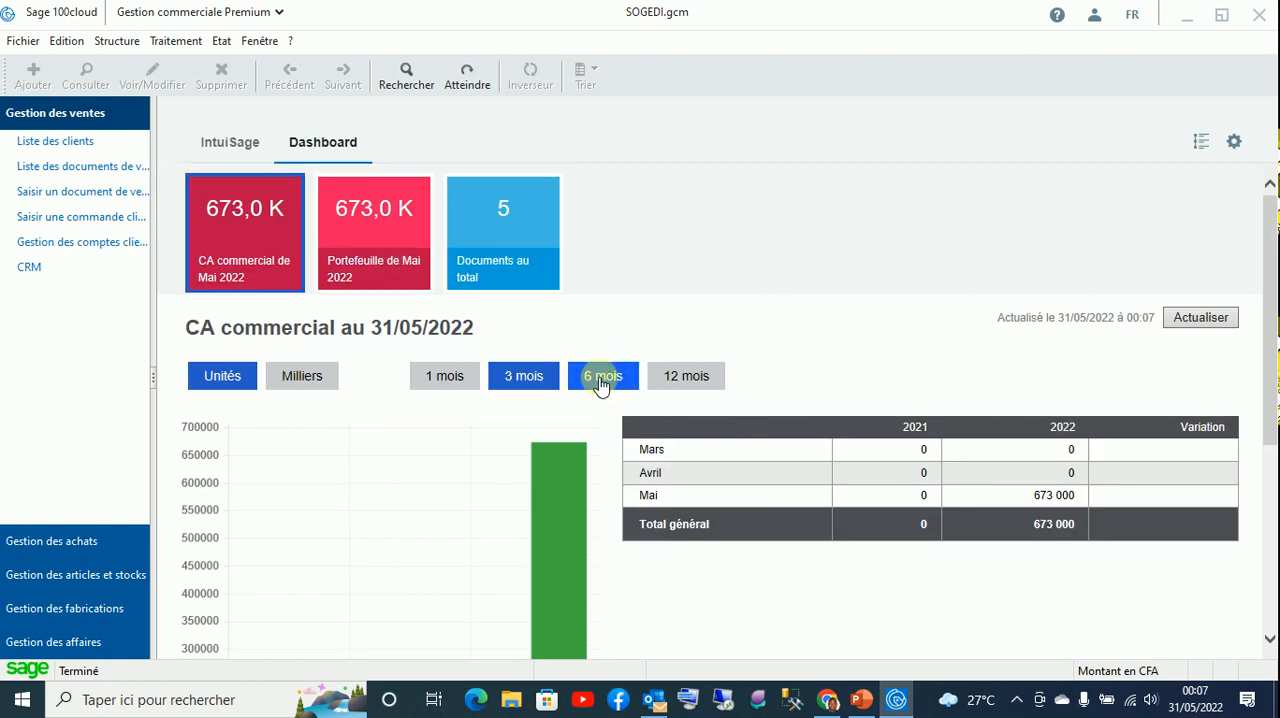
left_click(700, 378)
scroll(820, 460, "down", 3)
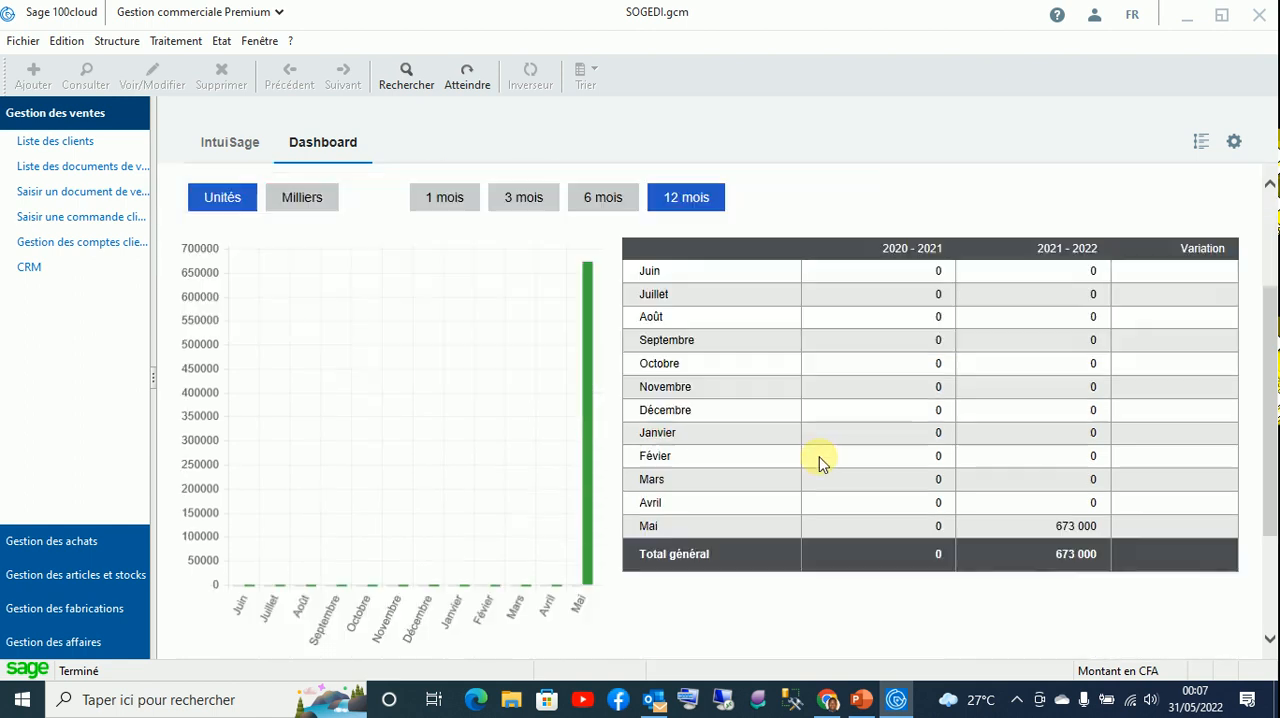
scroll(820, 460, "up", 3)
scroll(820, 460, "down", 4)
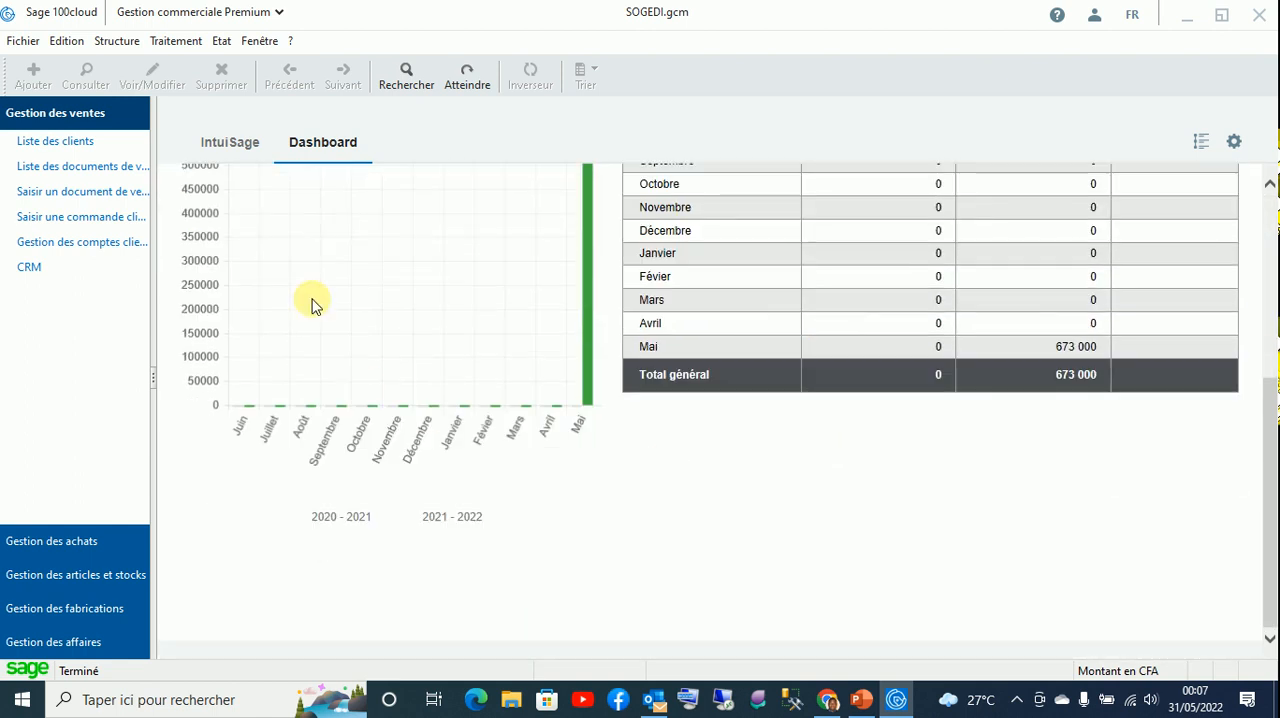
scroll(335, 372, "up", 5)
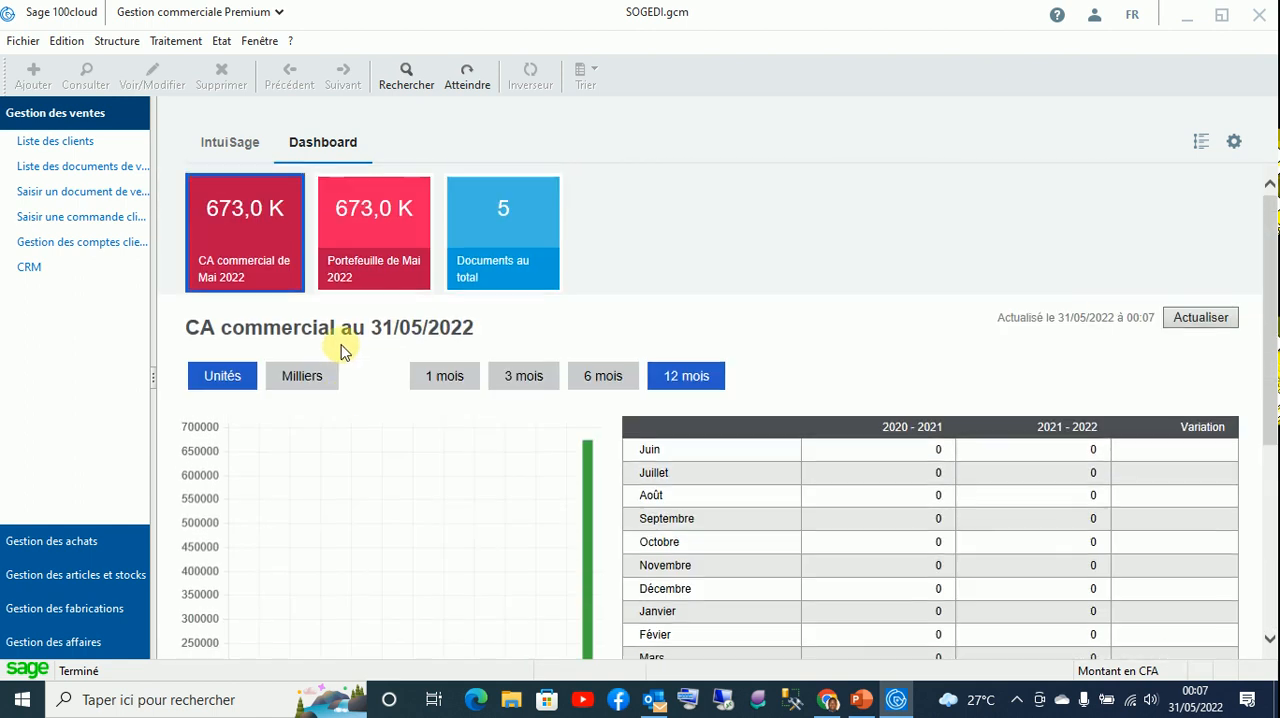
- View the Portefeuille de Mai 2022 in units with its invoiced totals, and refresh the dashboard data again
left_click(368, 287)
left_click(214, 376)
scroll(645, 455, "down", 2)
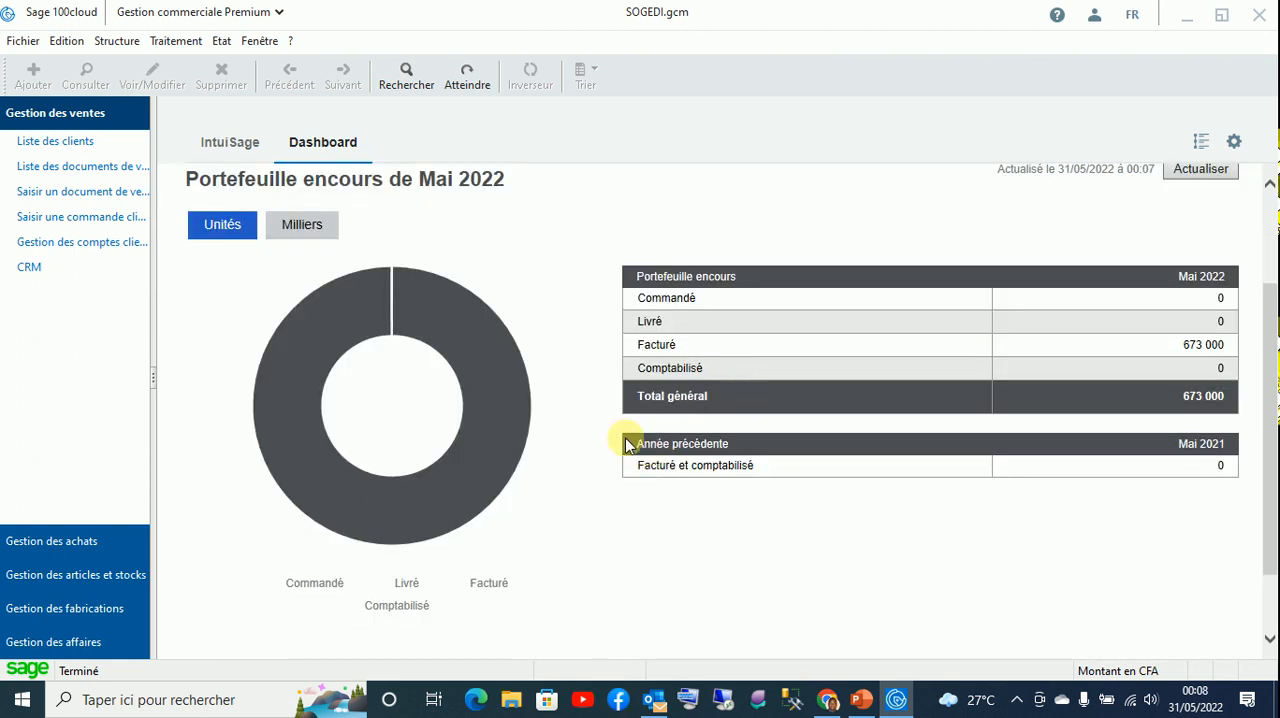
left_click(1203, 170)
left_click(297, 230)
scroll(944, 412, "up", 2)
left_click(254, 245)
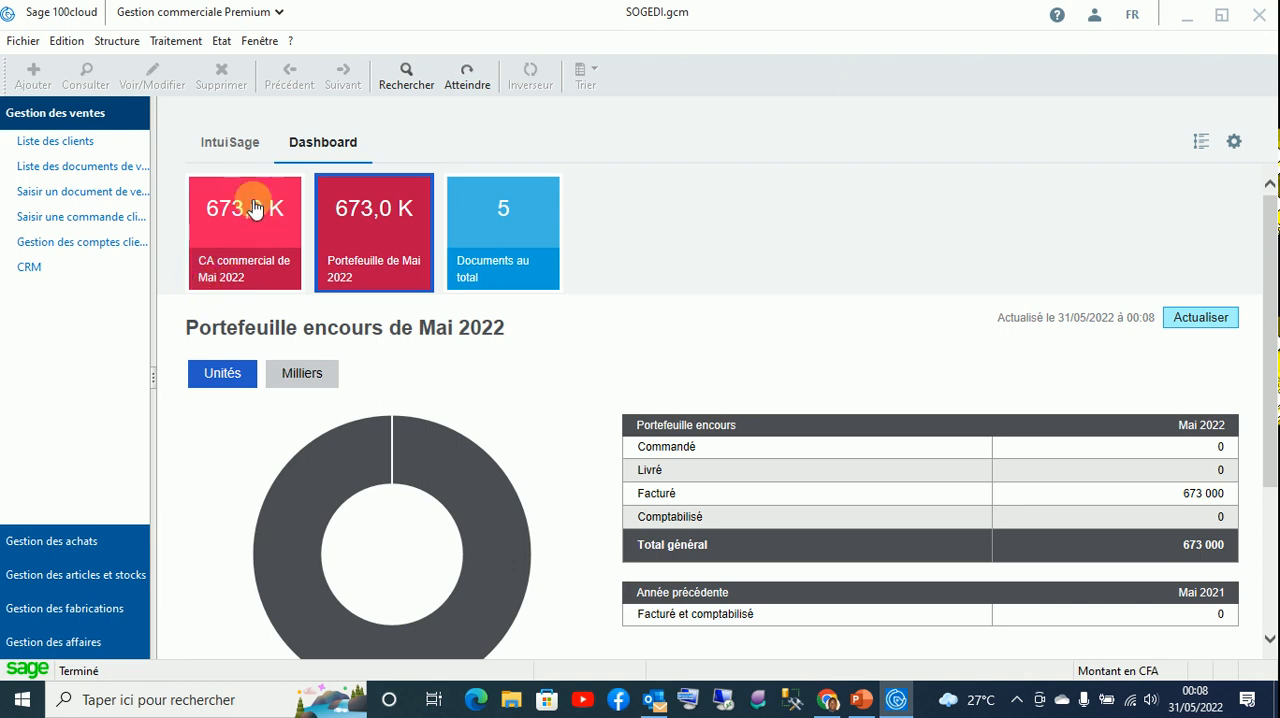
- Return from the dashboard to the IntuiSage home view
left_click(249, 144)
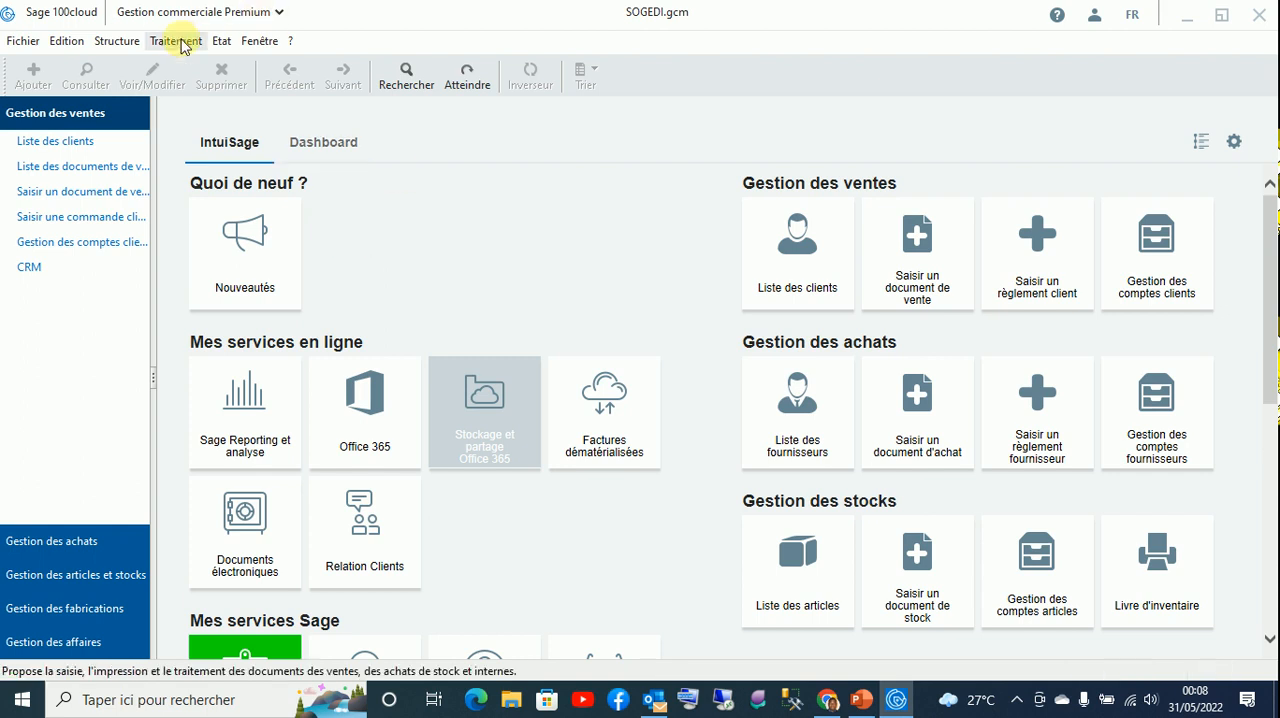
left_click(324, 166)
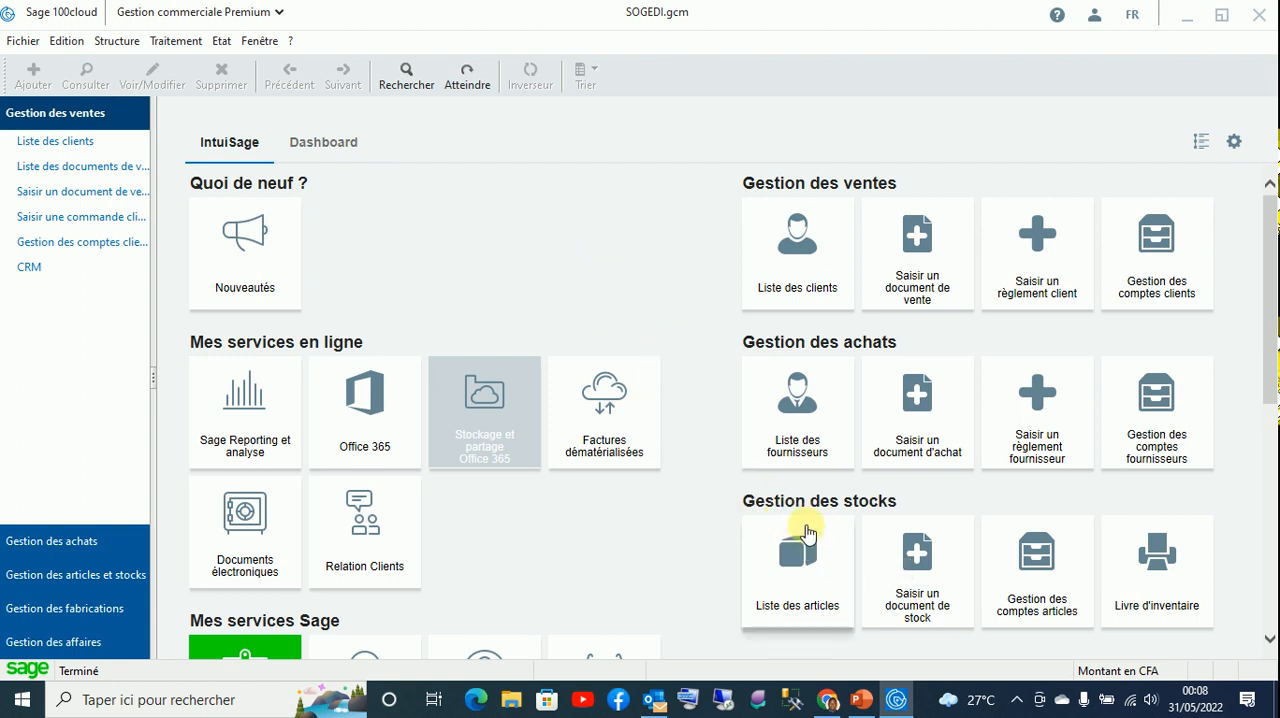
mouse_move(861, 705)
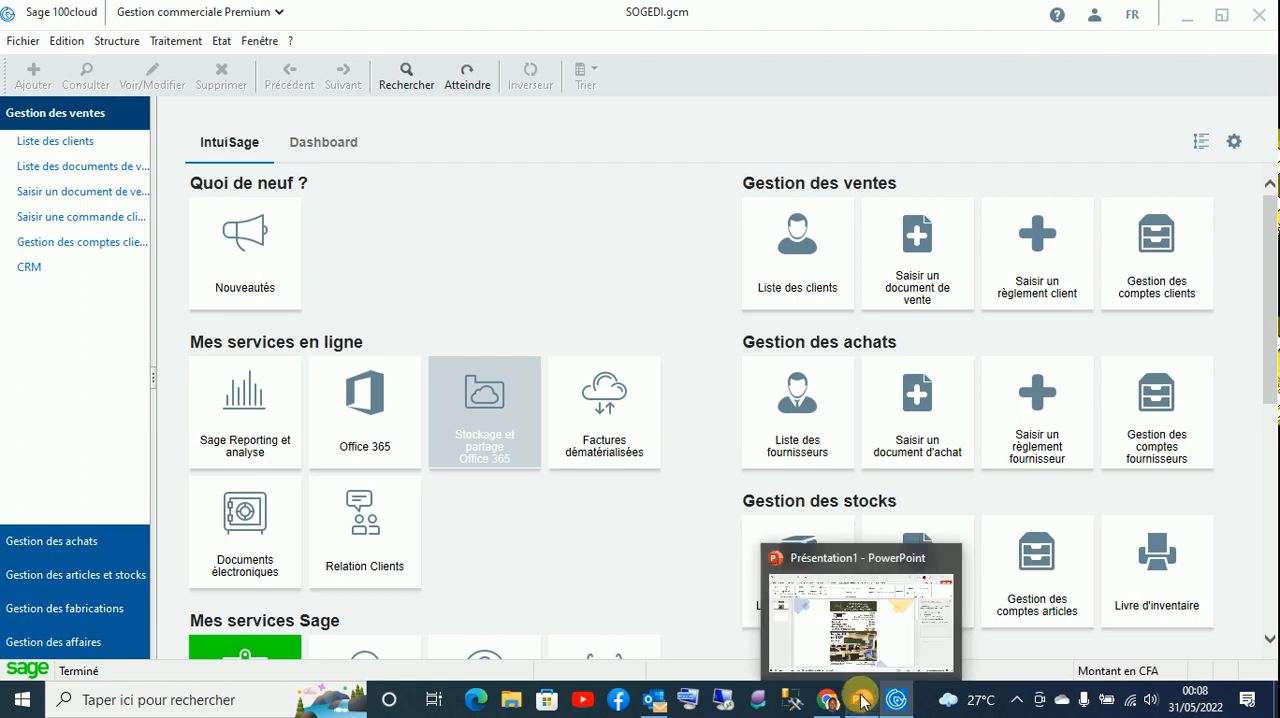